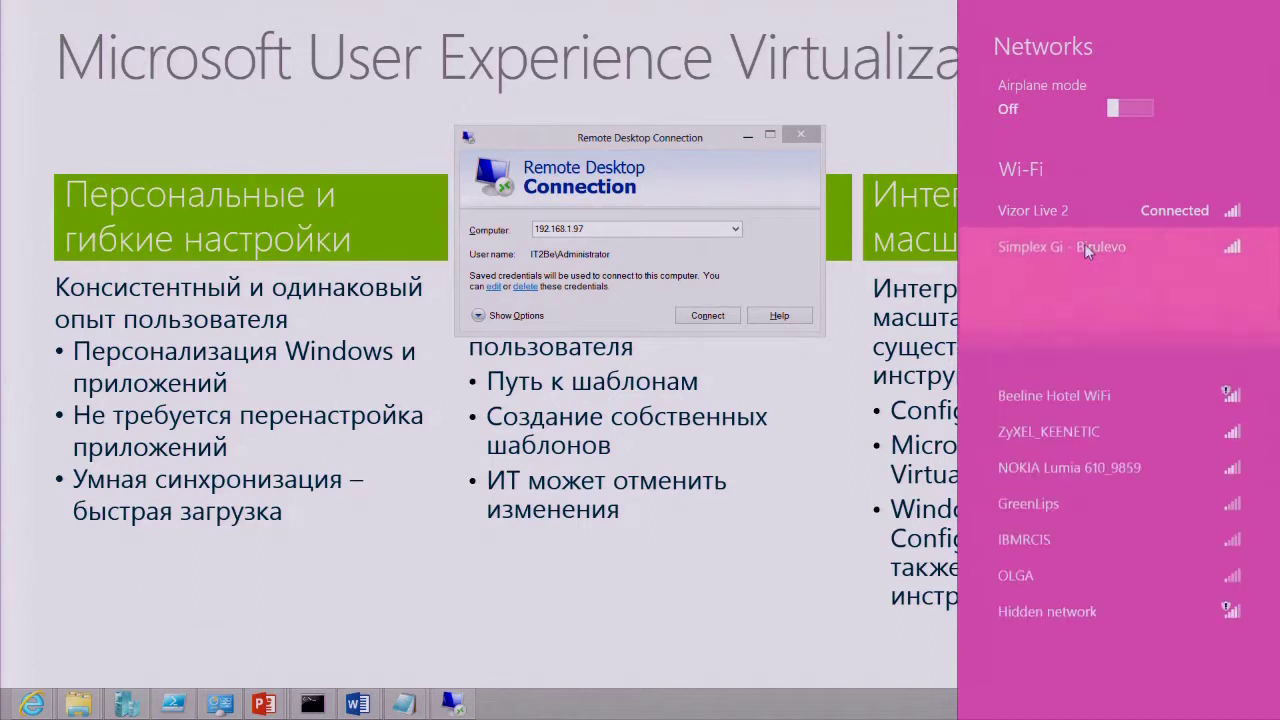
Join the Simplex Gi - Birulevo Wi-Fi network and start the remote desktop connection to 192.168.1.97.
left_click(1198, 348)
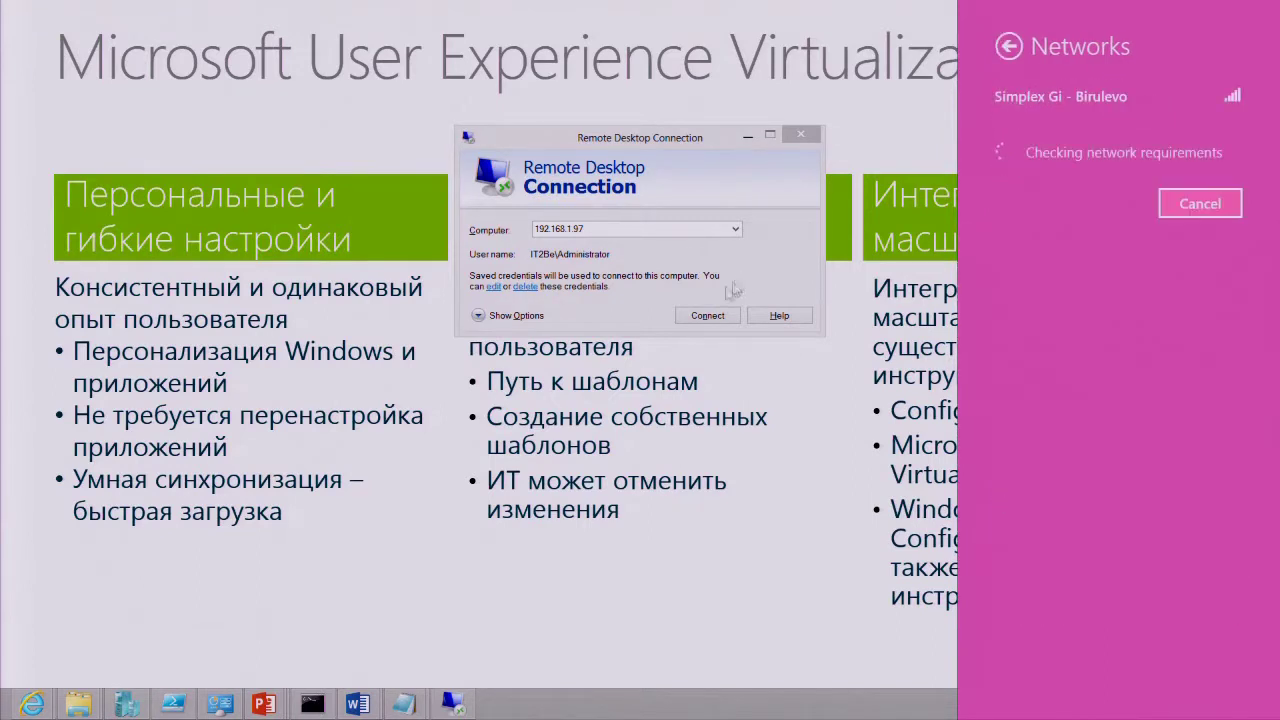
left_click(695, 322)
left_click(700, 316)
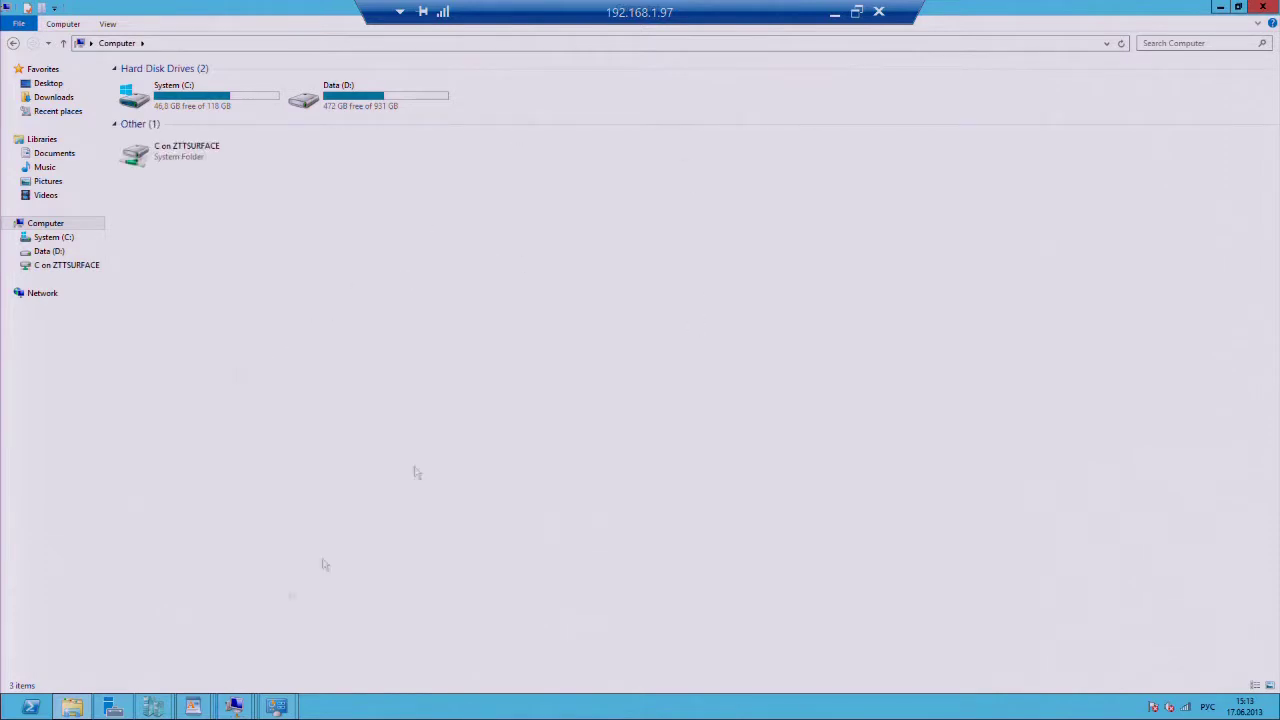
Switch to Hyper-V Manager, connect to the ECITC-DC virtual machine and display it in full screen mode.
mouse_move(165, 702)
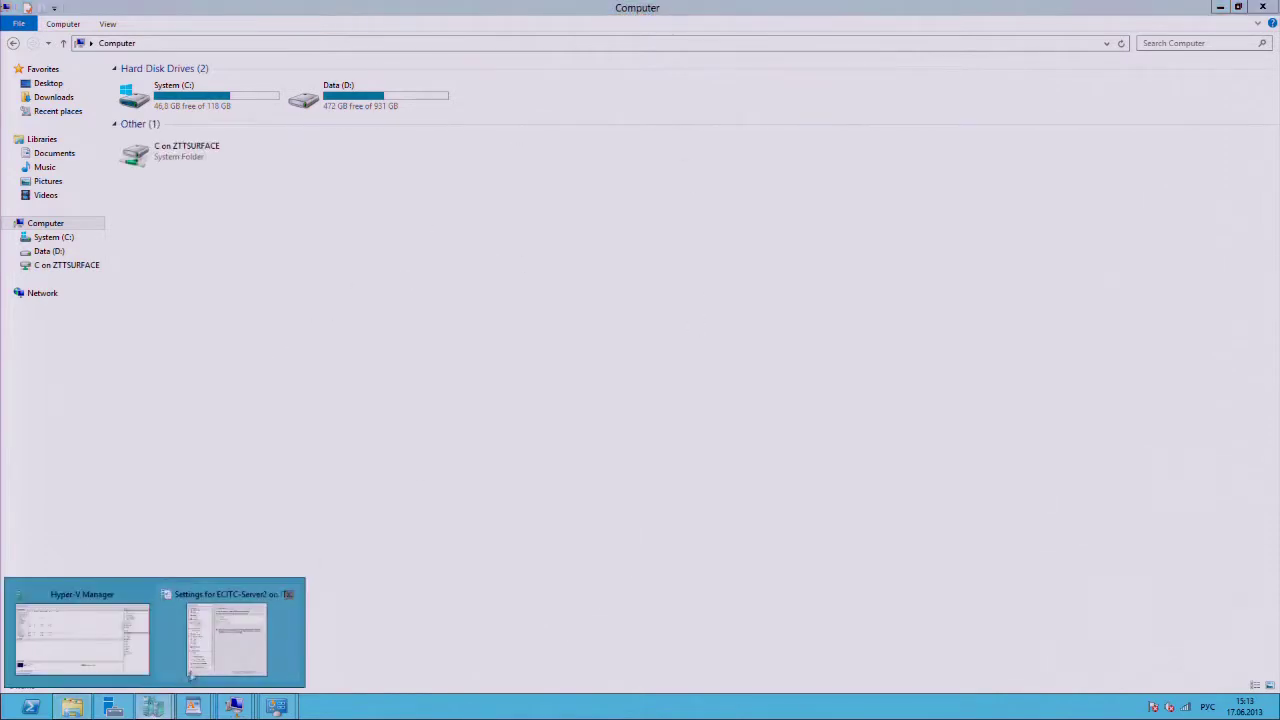
left_click(82, 642)
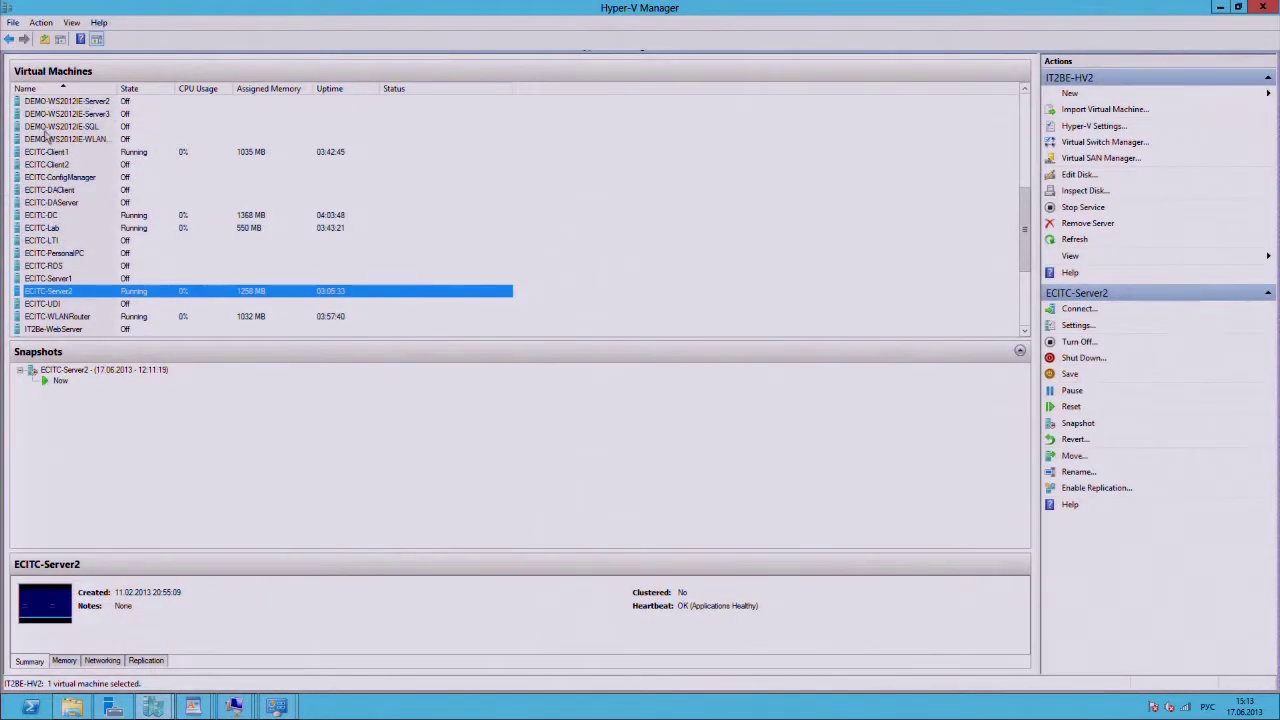
left_click(52, 204)
double_click(54, 214)
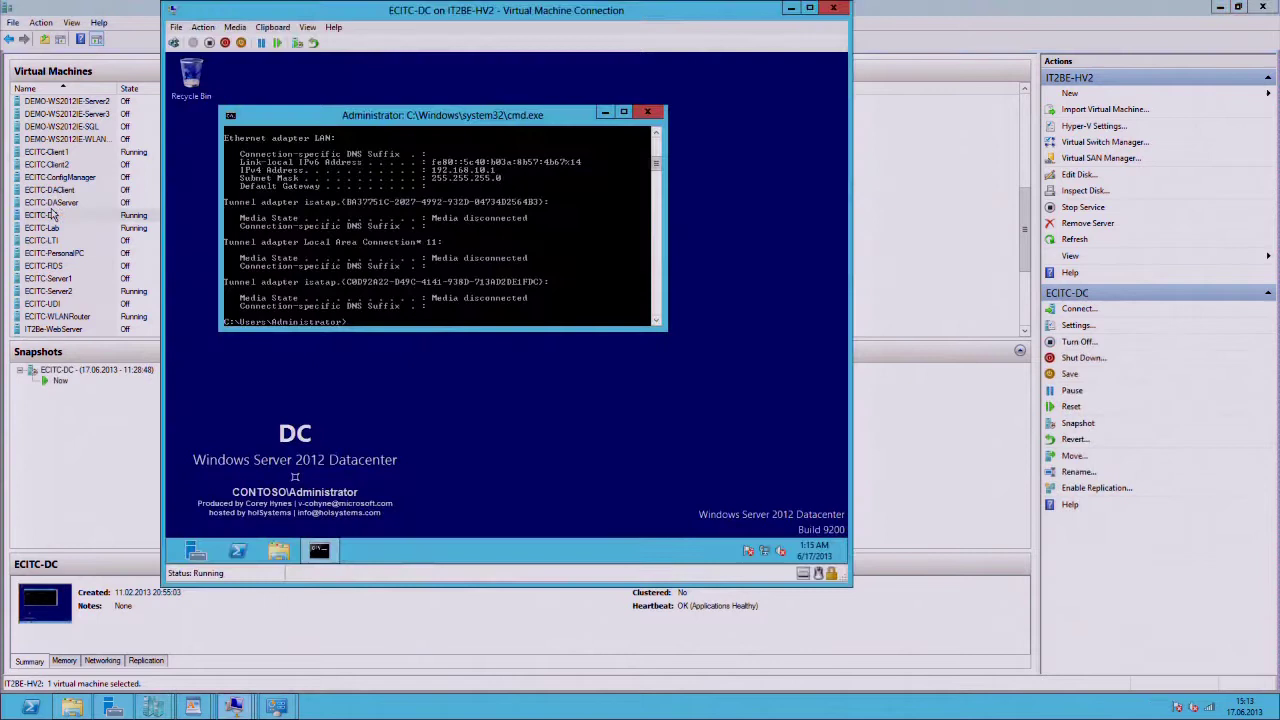
left_click(307, 27)
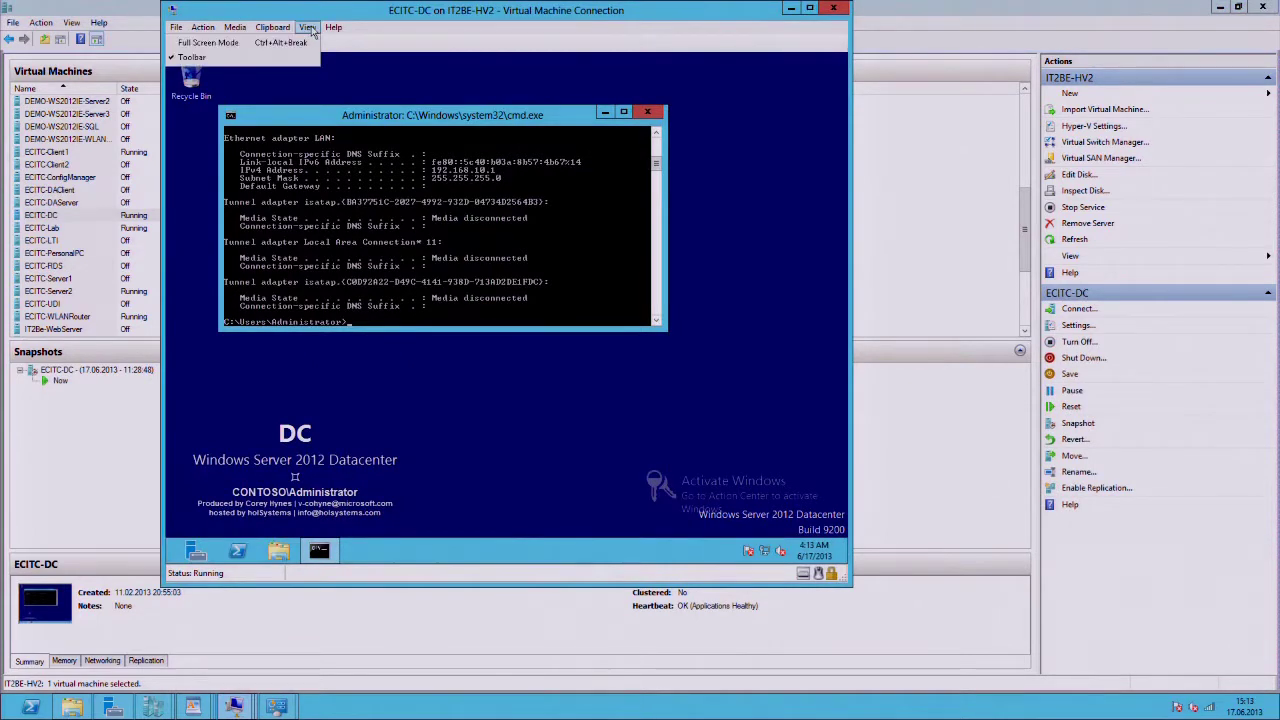
left_click(275, 46)
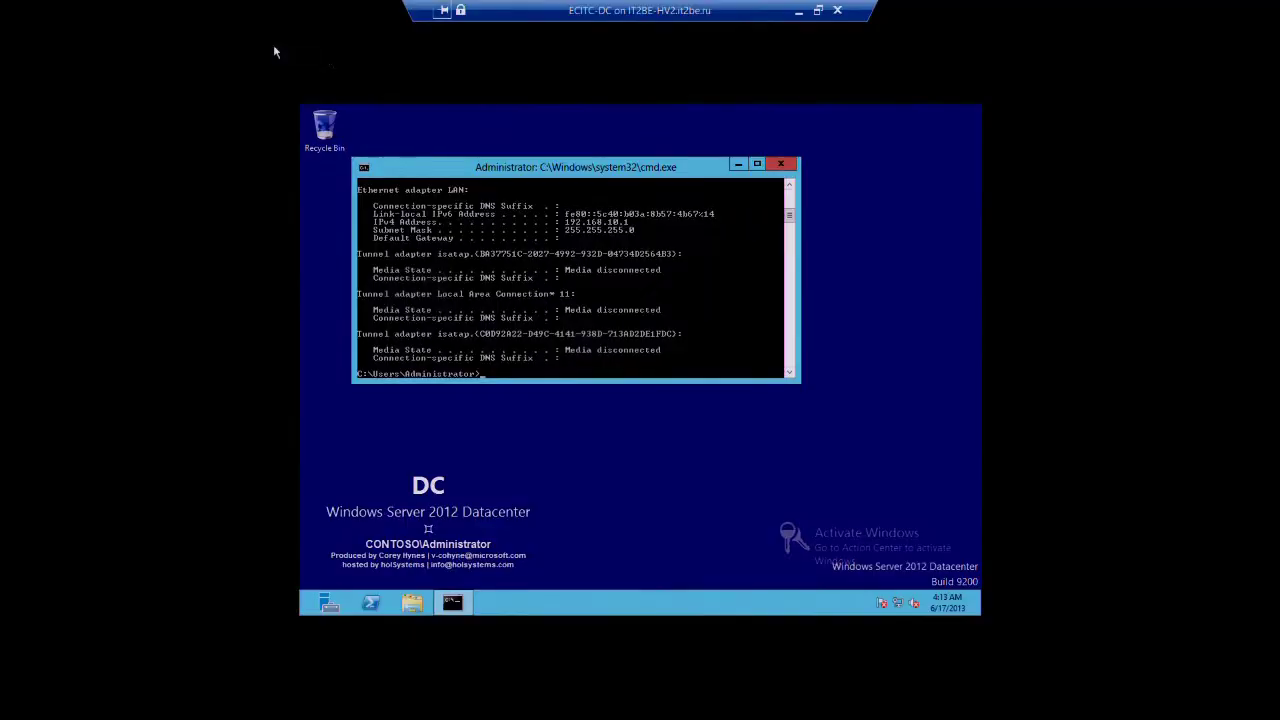
Set the virtual machine's display resolution to 1920 × 1080, keep the change and minimize the command prompt window.
left_click(658, 462)
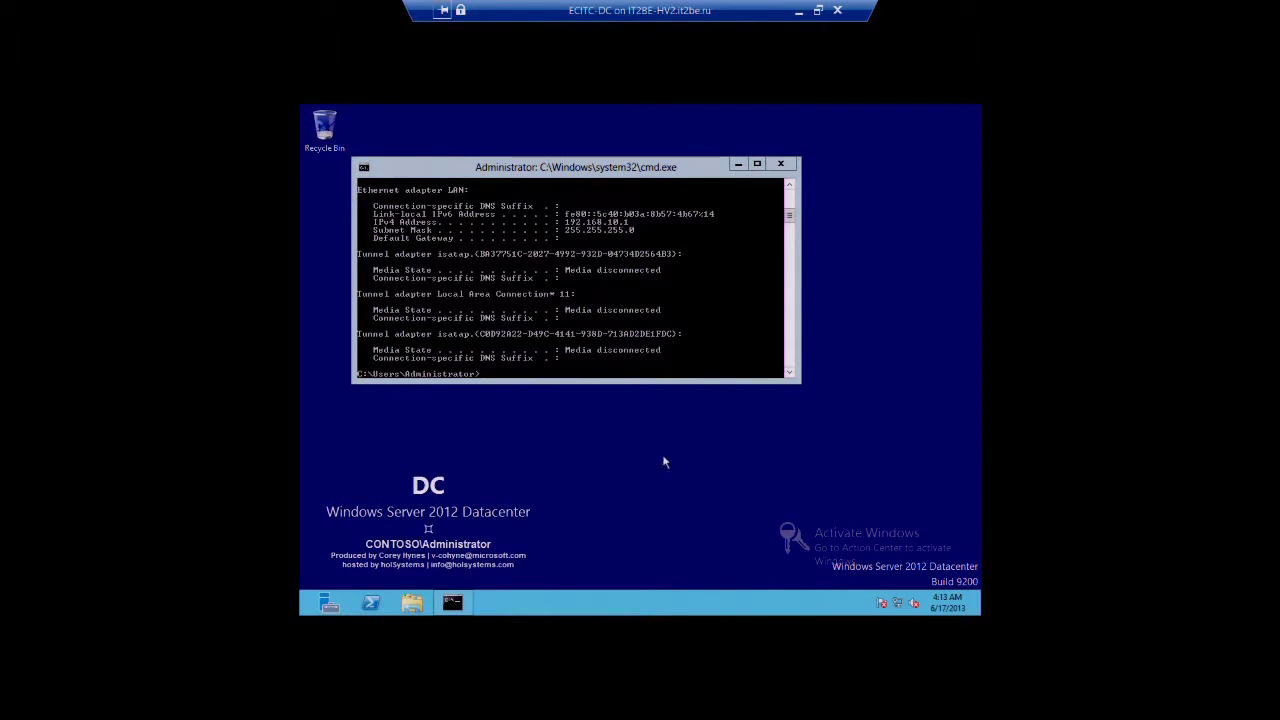
right_click(664, 460)
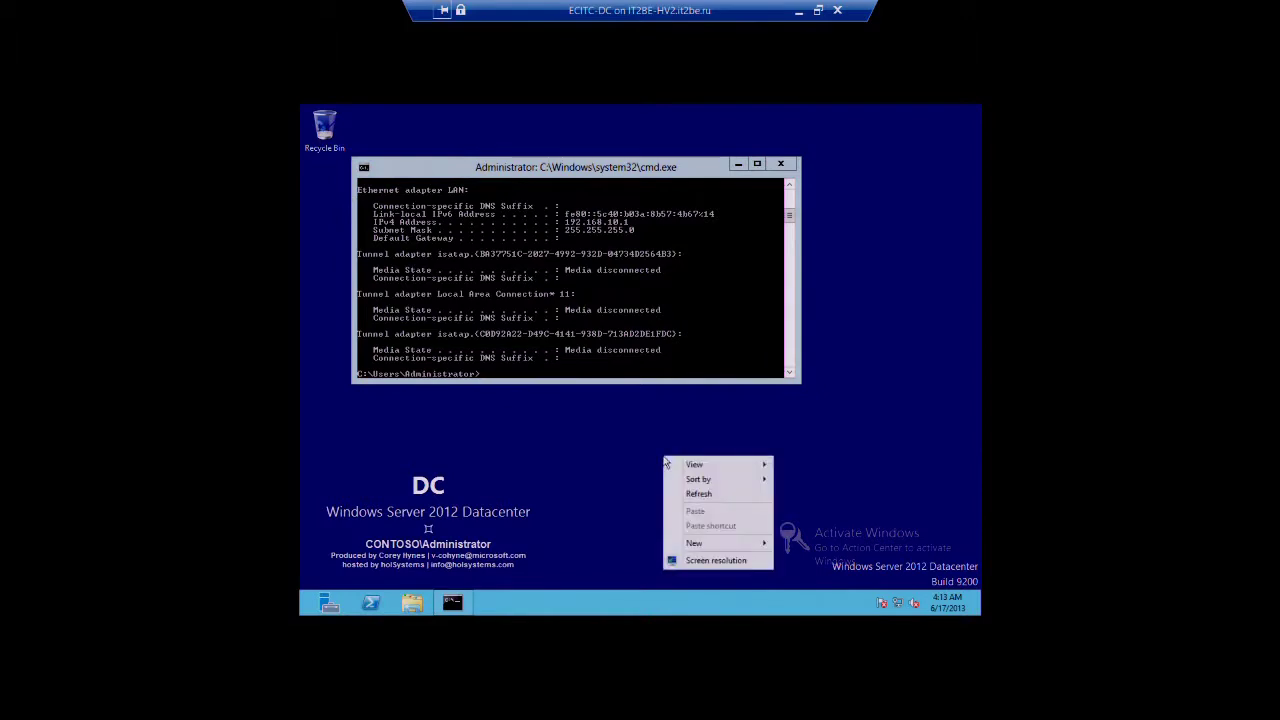
left_click(700, 559)
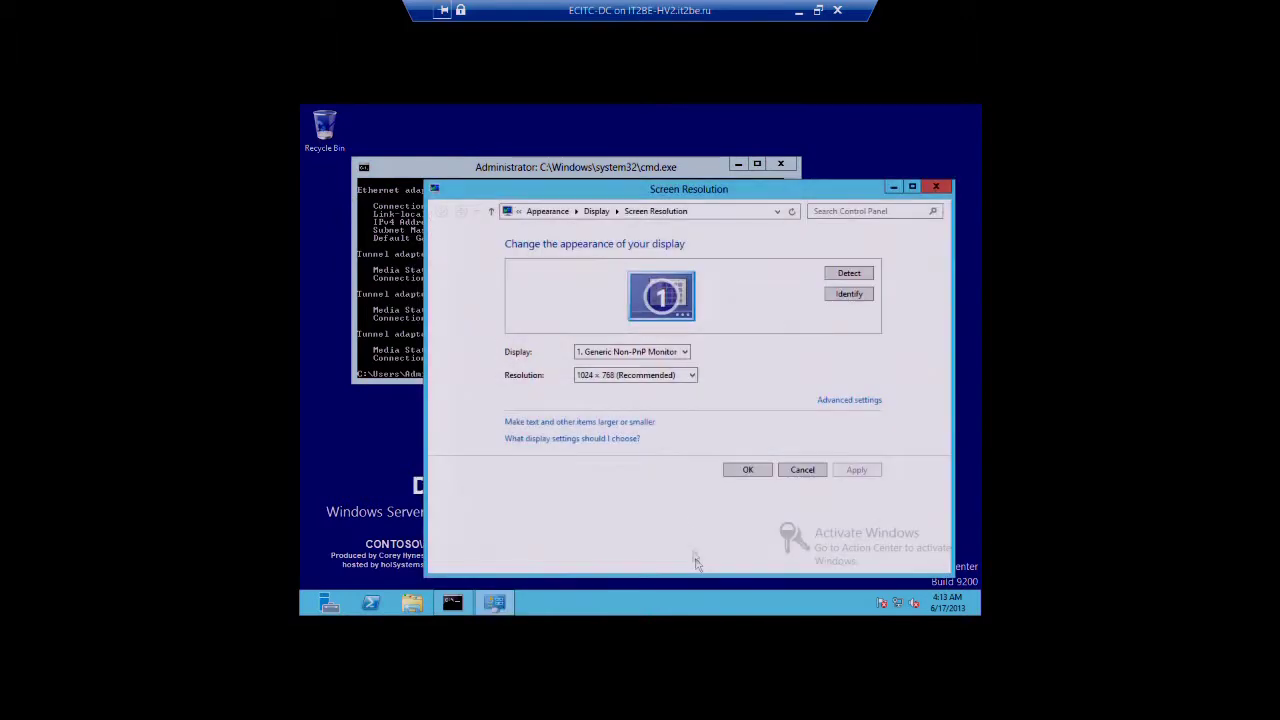
left_click(648, 380)
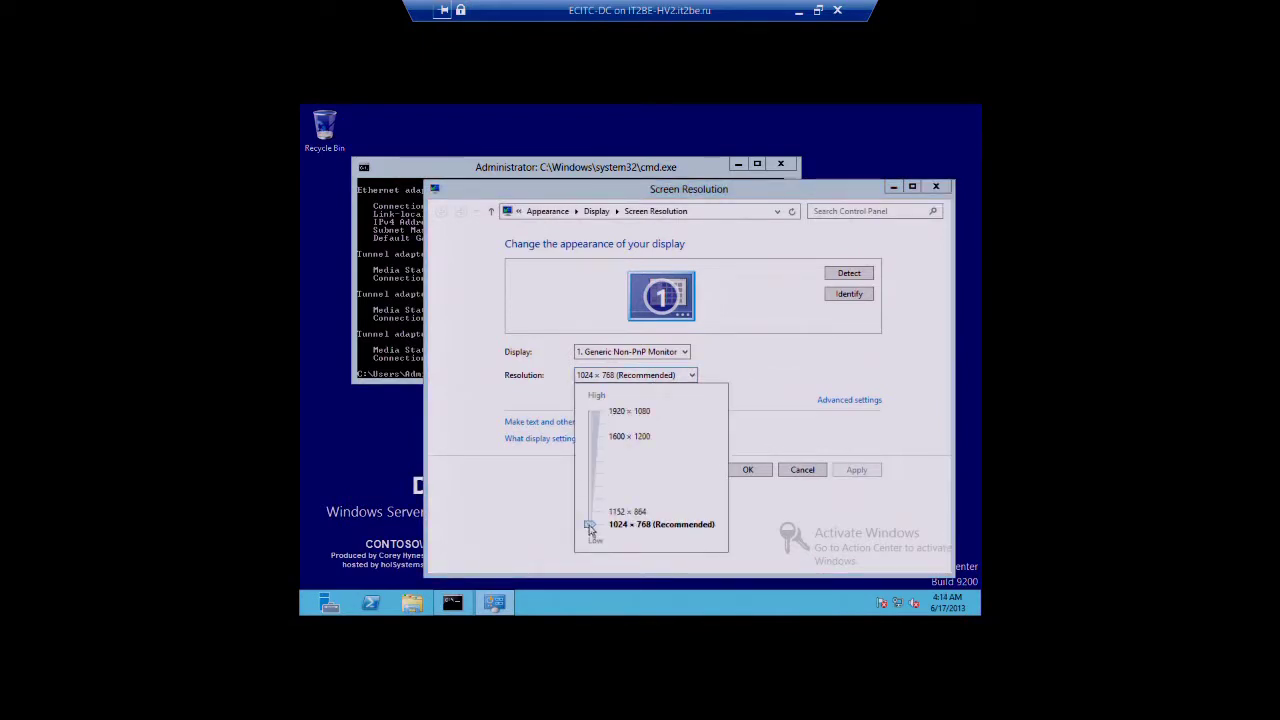
left_click_drag(590, 530, 588, 402)
left_click(752, 472)
left_click(752, 472)
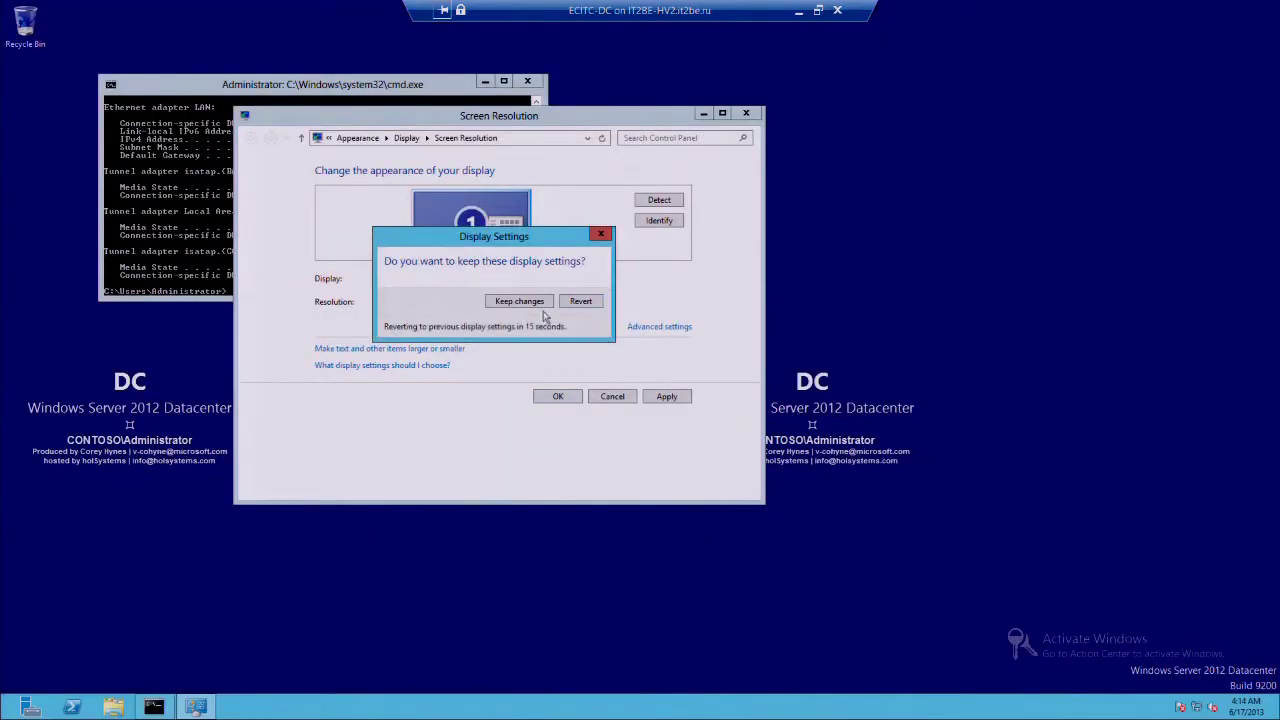
left_click(519, 301)
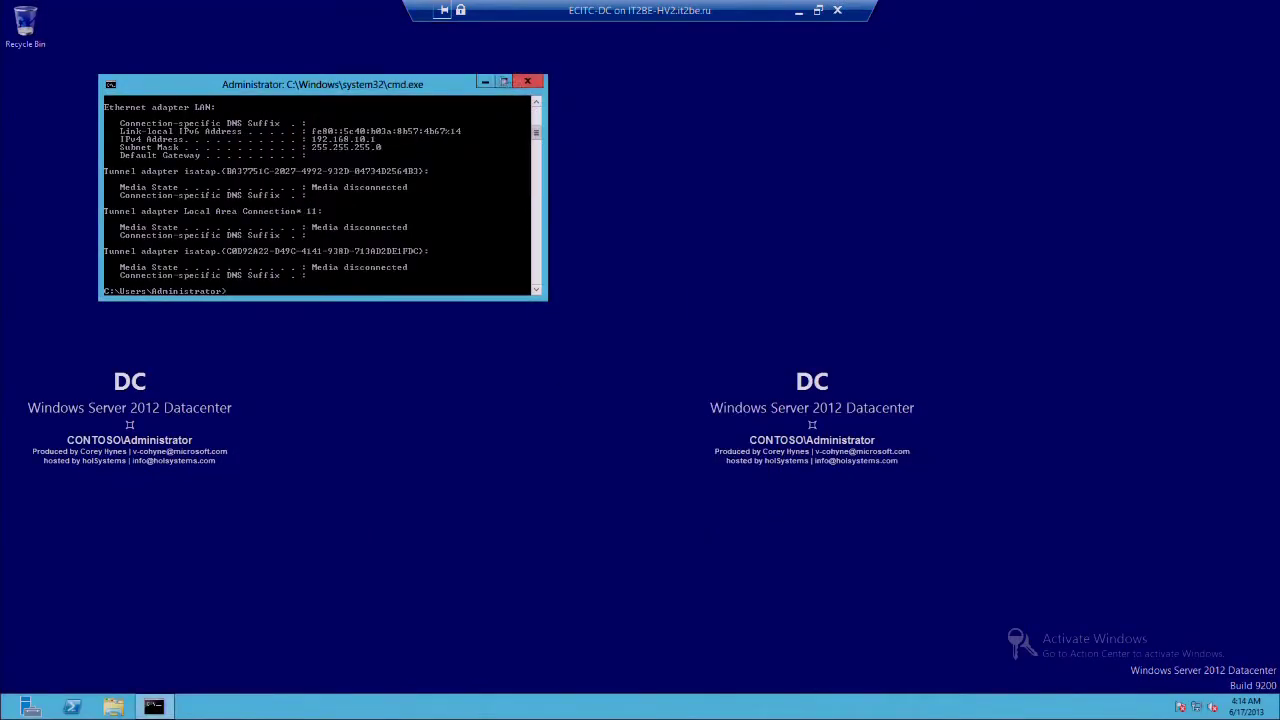
left_click(484, 81)
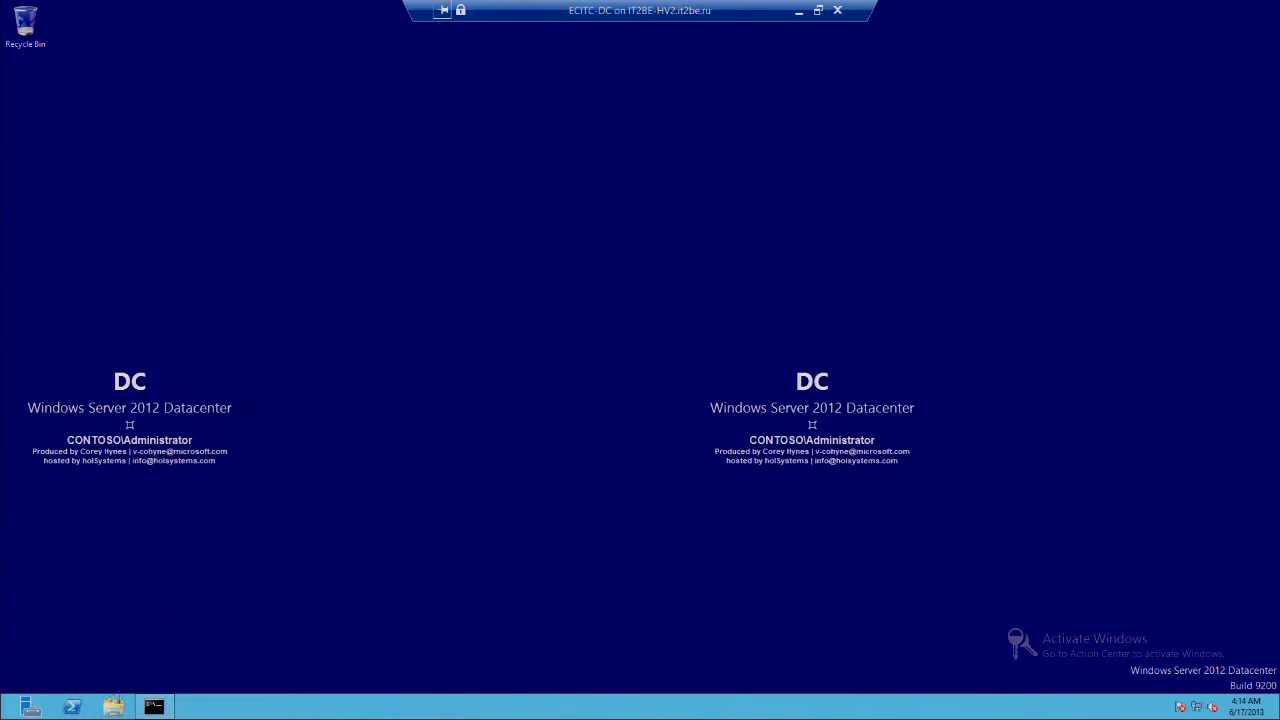
Open File Explorer, expand the Storage (E:) drive in its folder tree, and launch Server Manager.
left_click(115, 707)
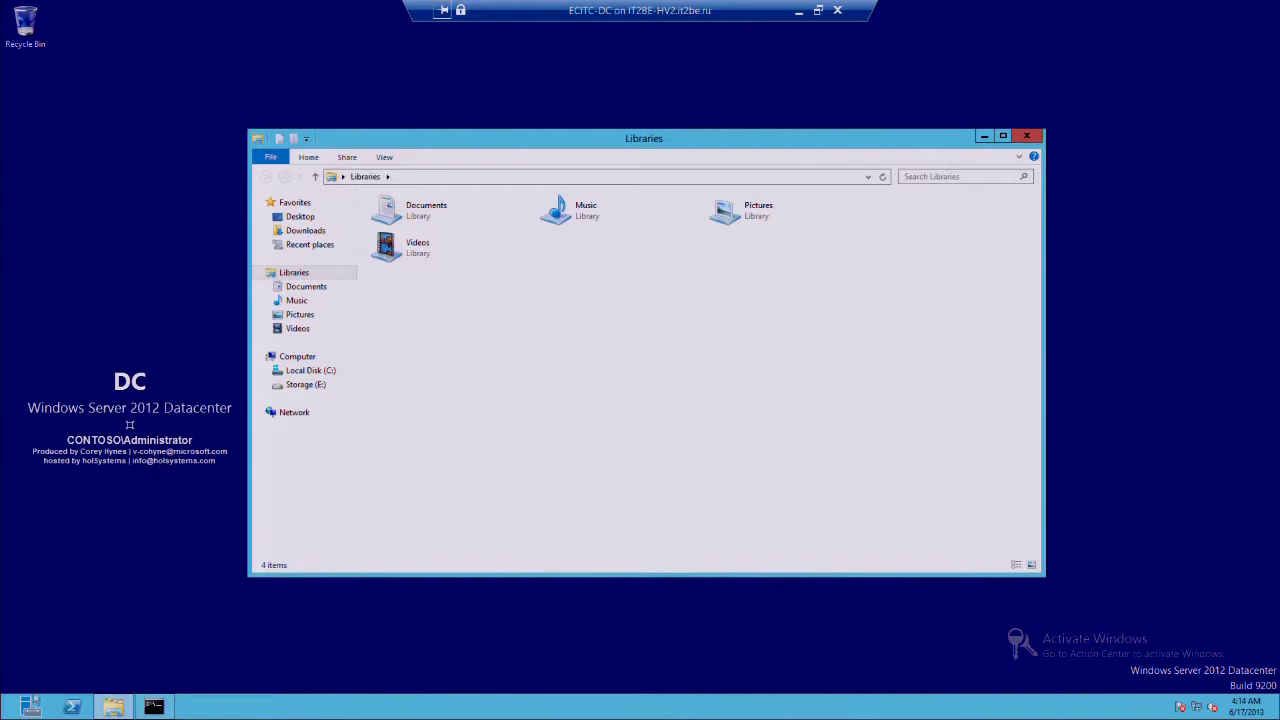
left_click(31, 706)
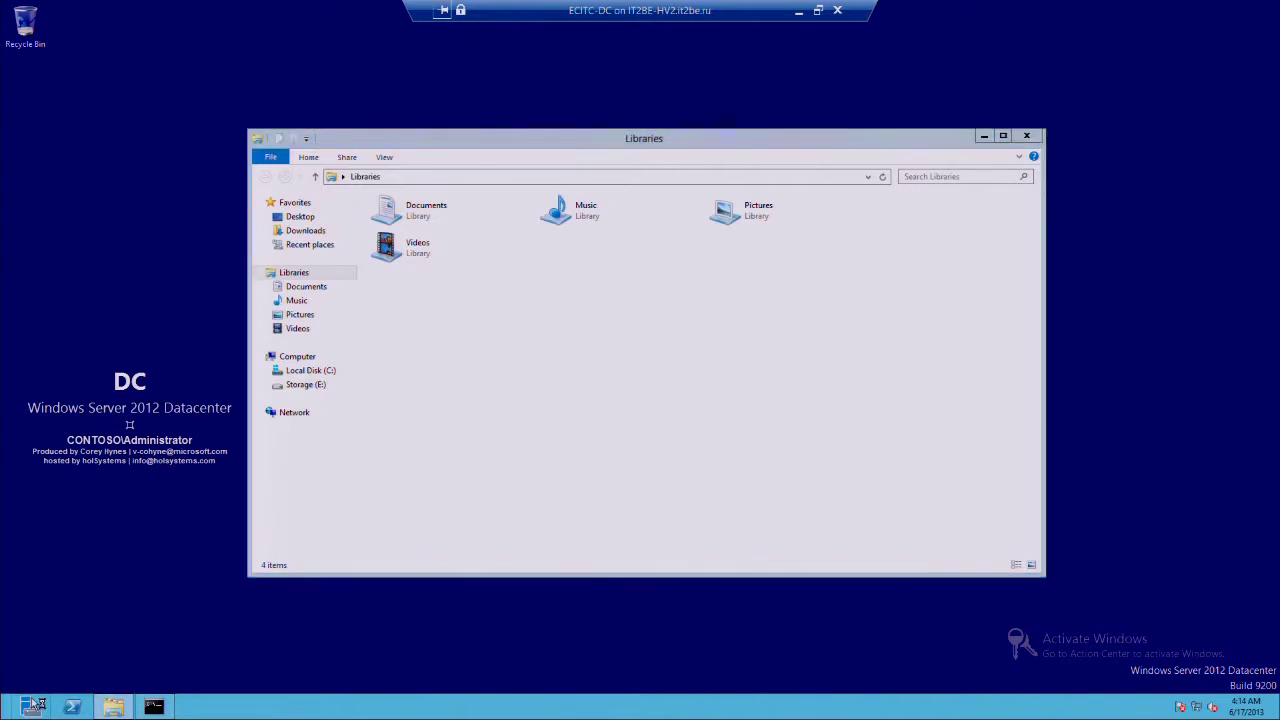
left_click(268, 386)
left_click(268, 386)
left_click(268, 386)
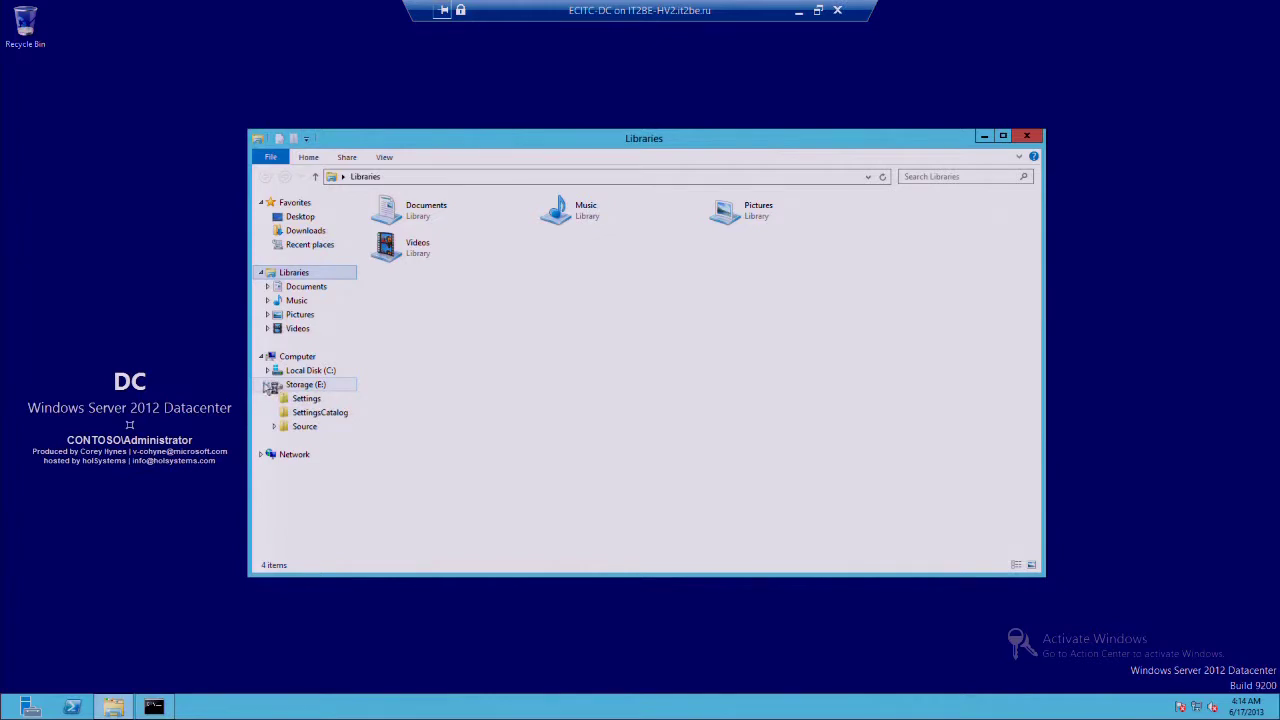
left_click(30, 707)
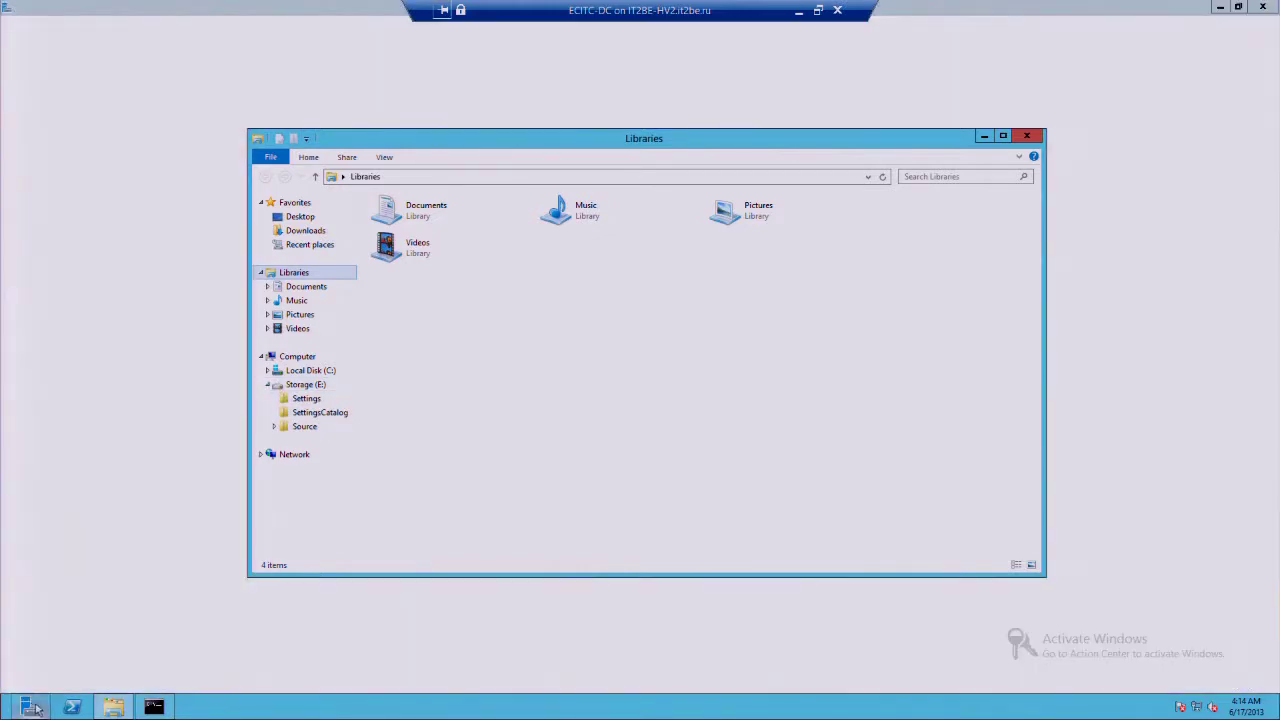
left_click(984, 135)
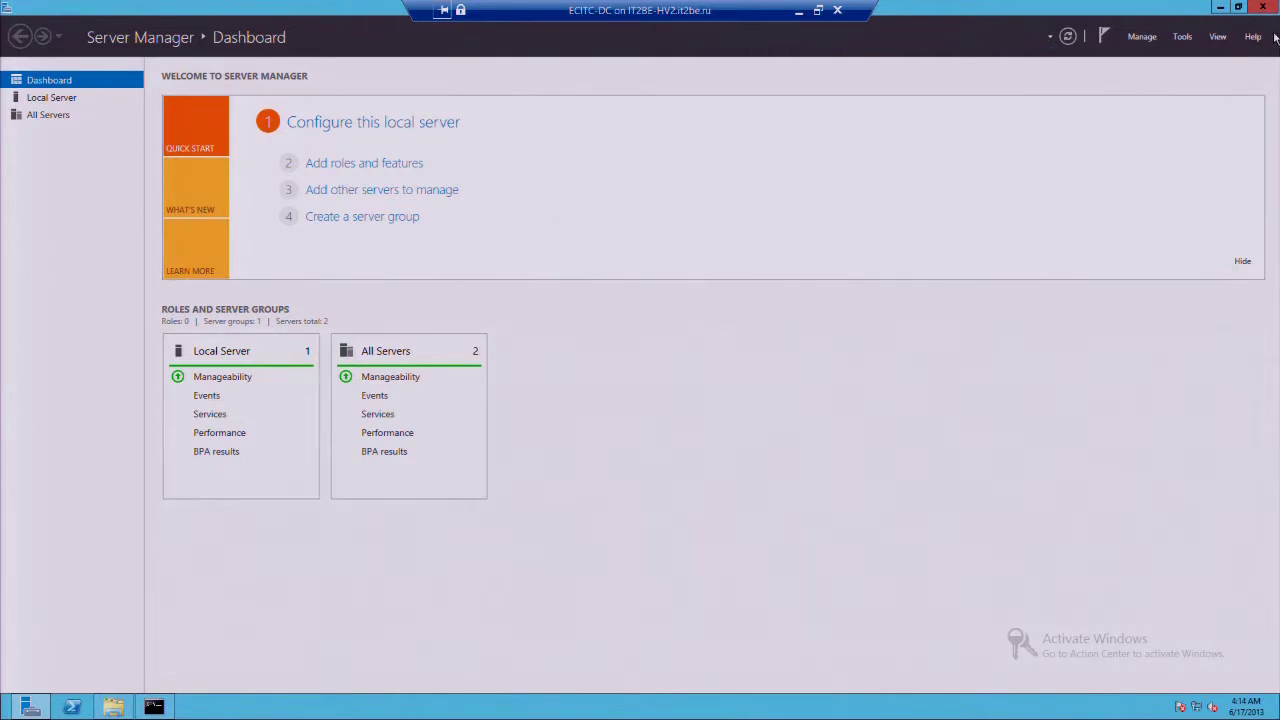
mouse_move(1254, 526)
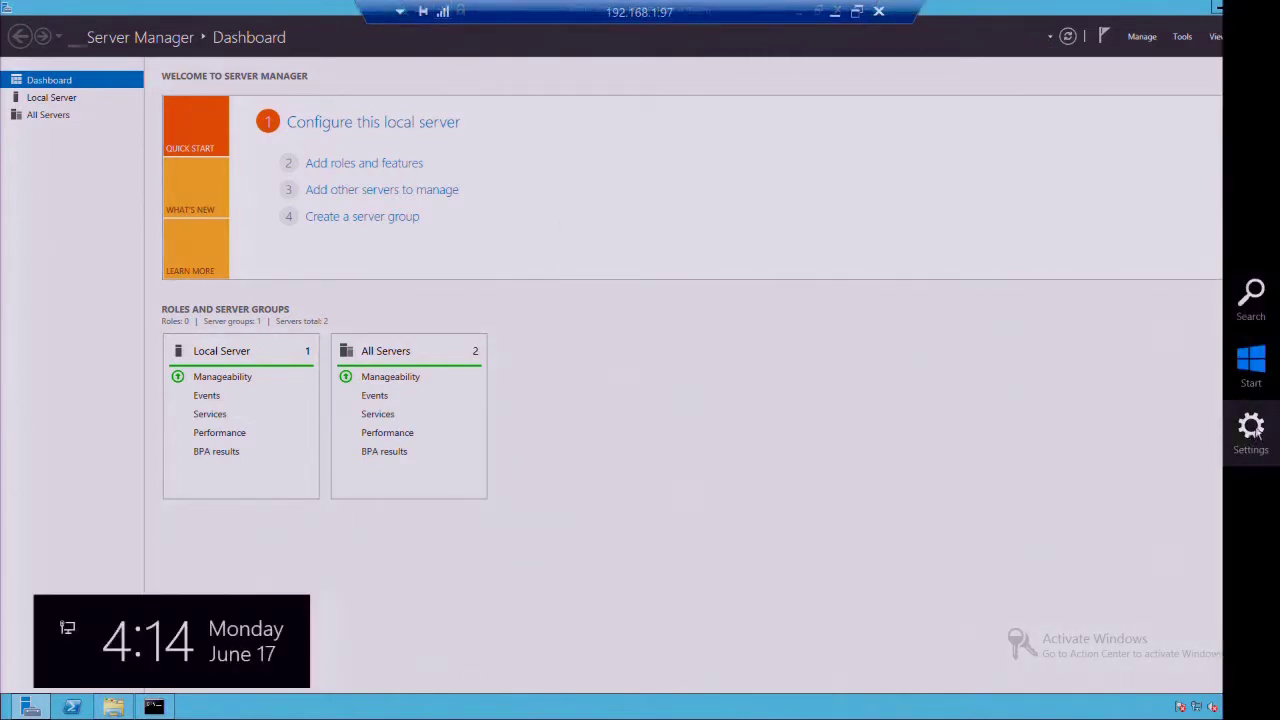
left_click(1252, 372)
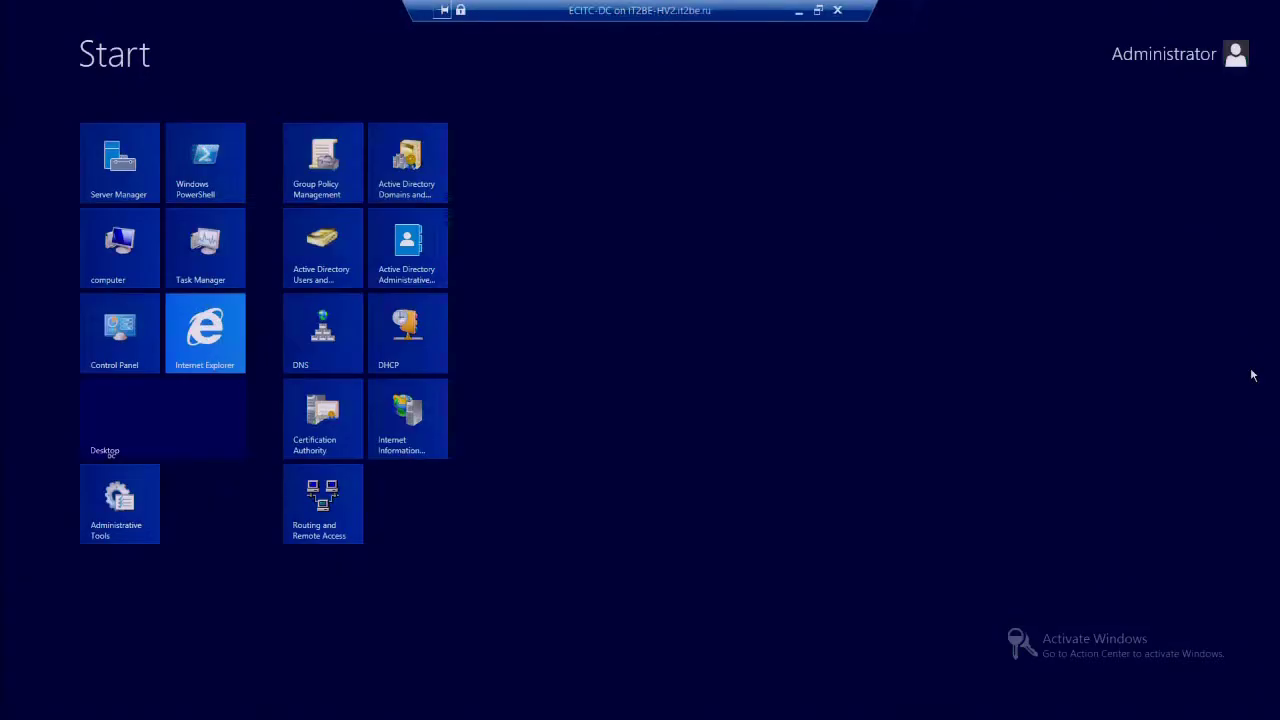
key("Escape")
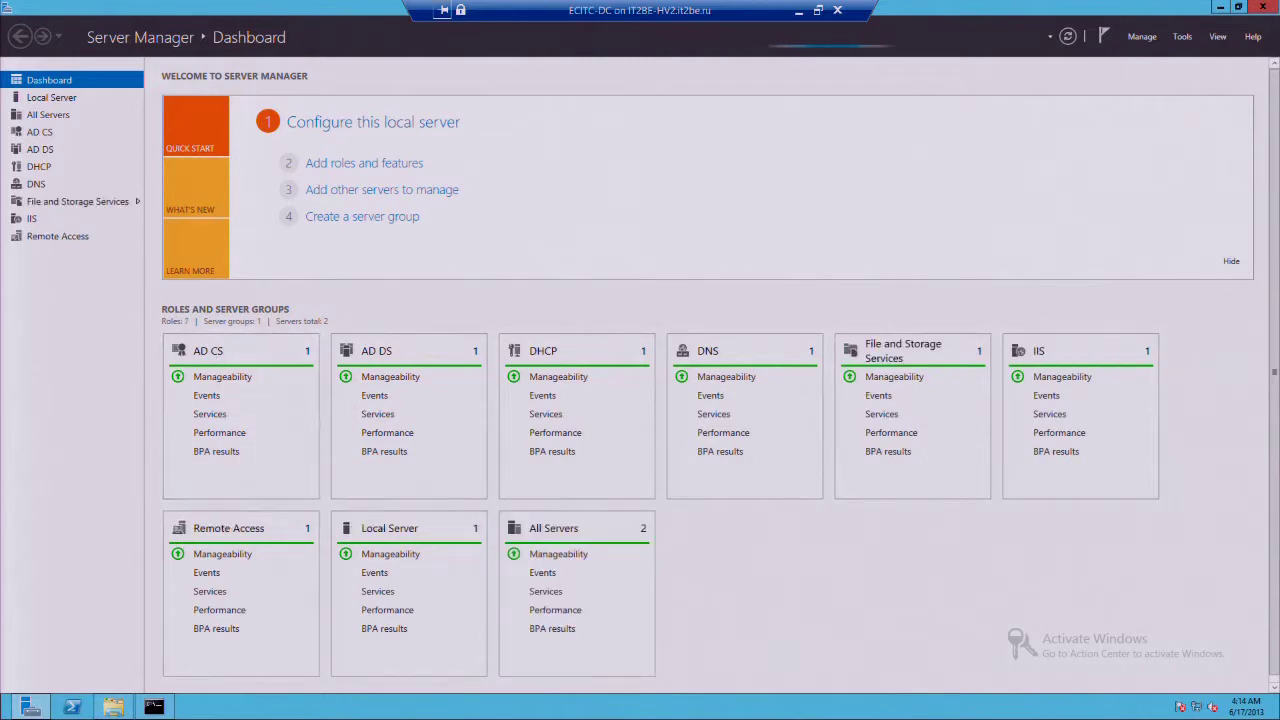
Open the properties of the Settings folder on Storage (E:) in File Explorer and show its sharing options.
left_click(114, 708)
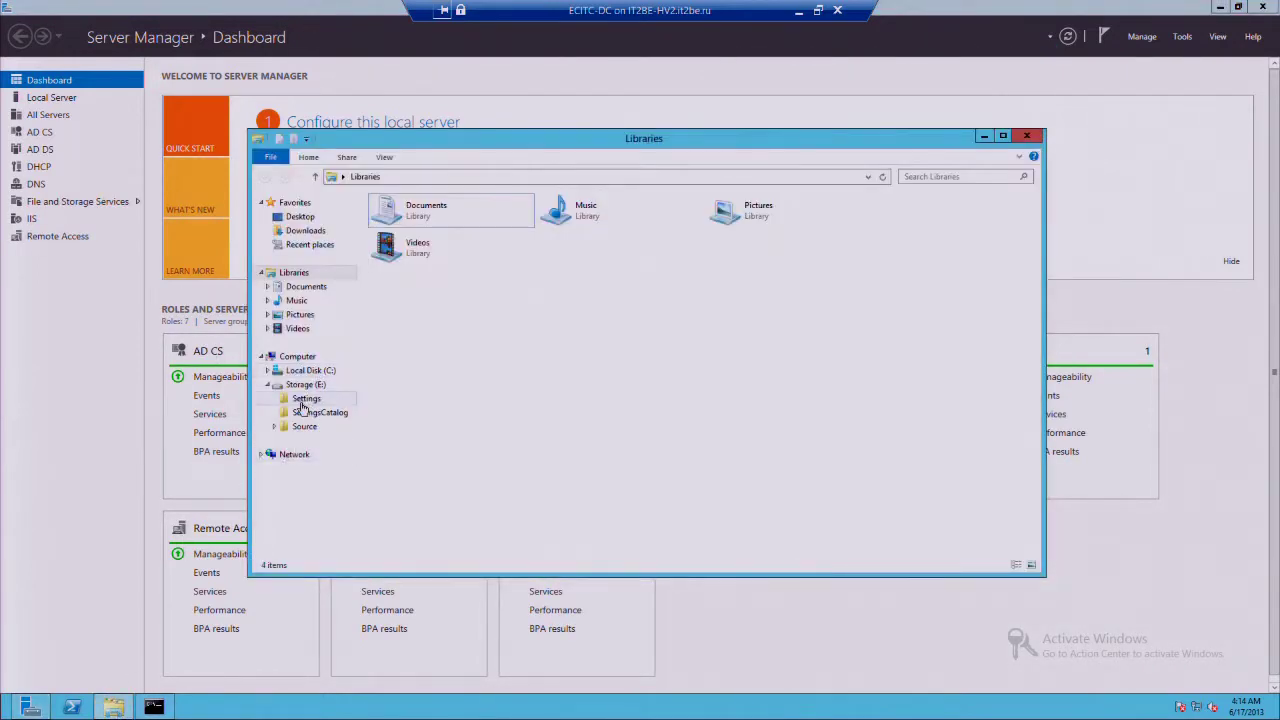
left_click(305, 399)
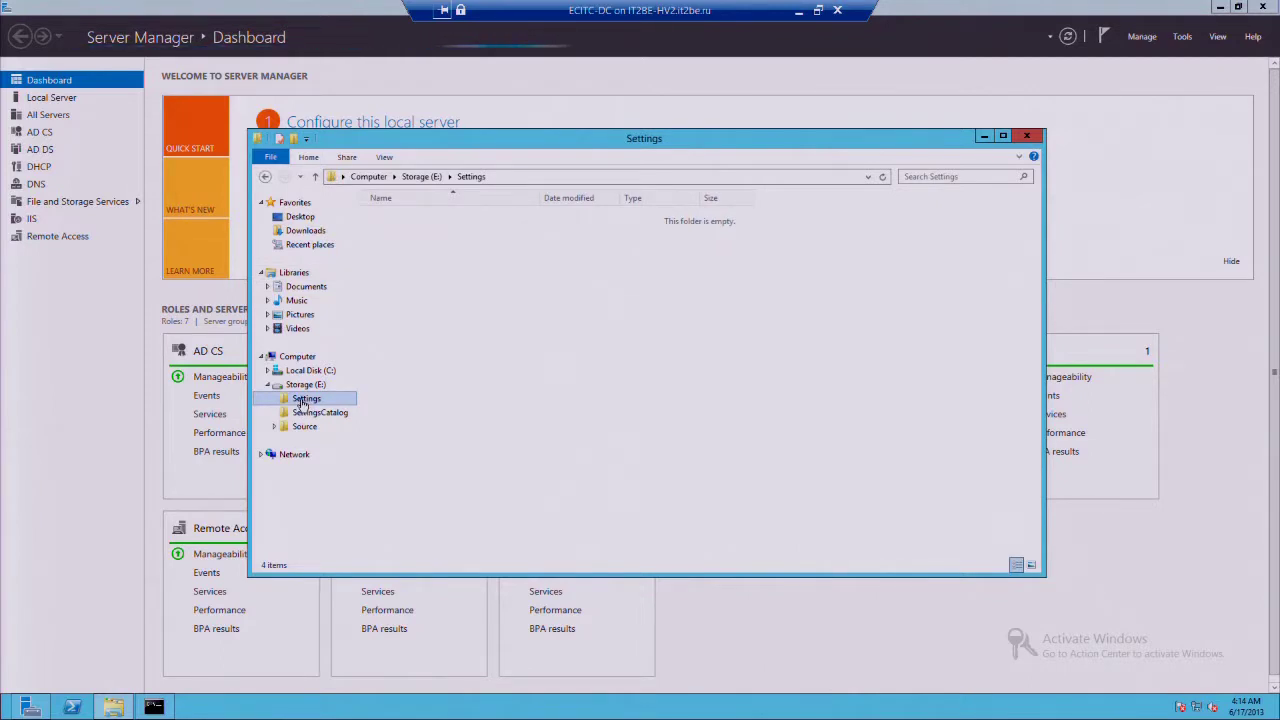
right_click(303, 401)
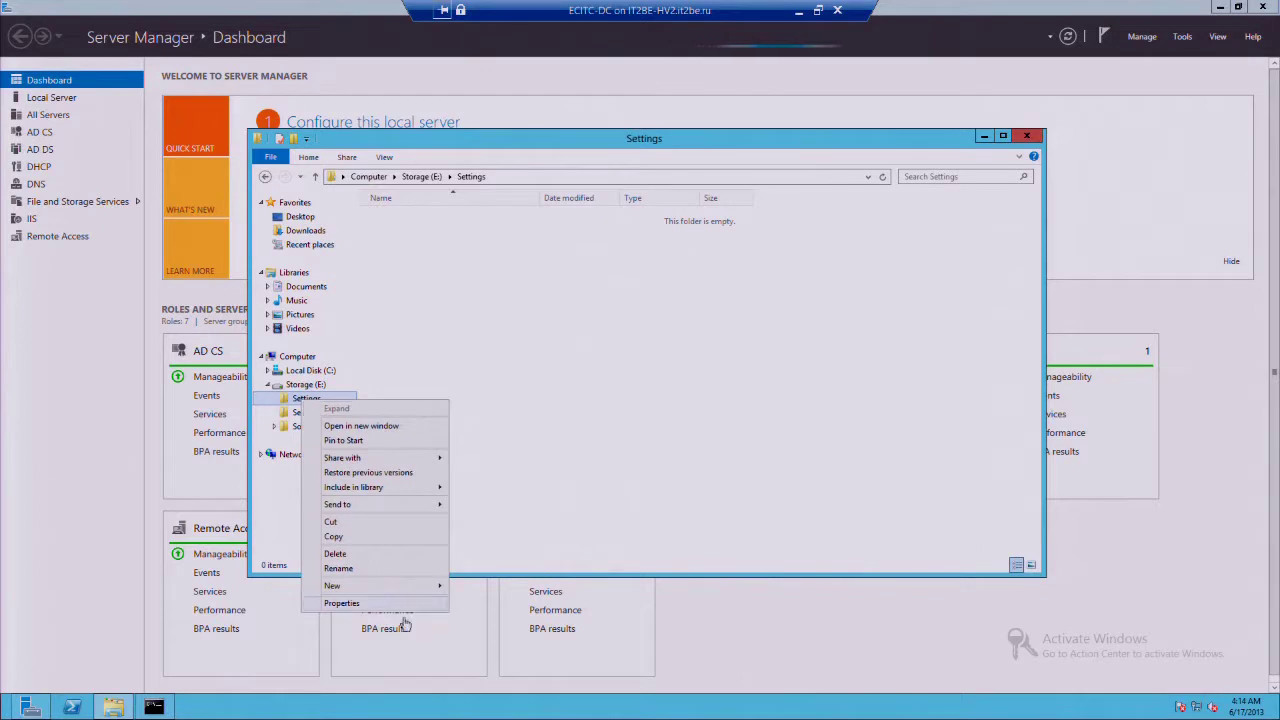
left_click(375, 603)
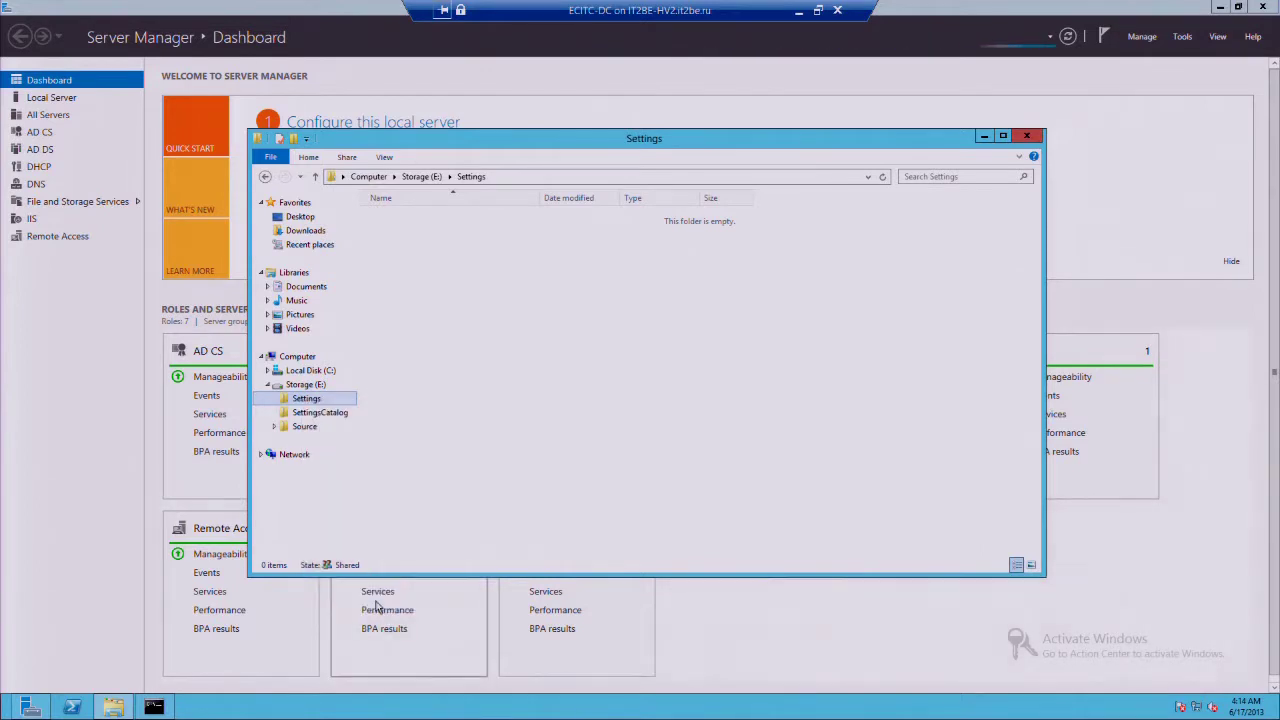
left_click_drag(554, 336, 755, 248)
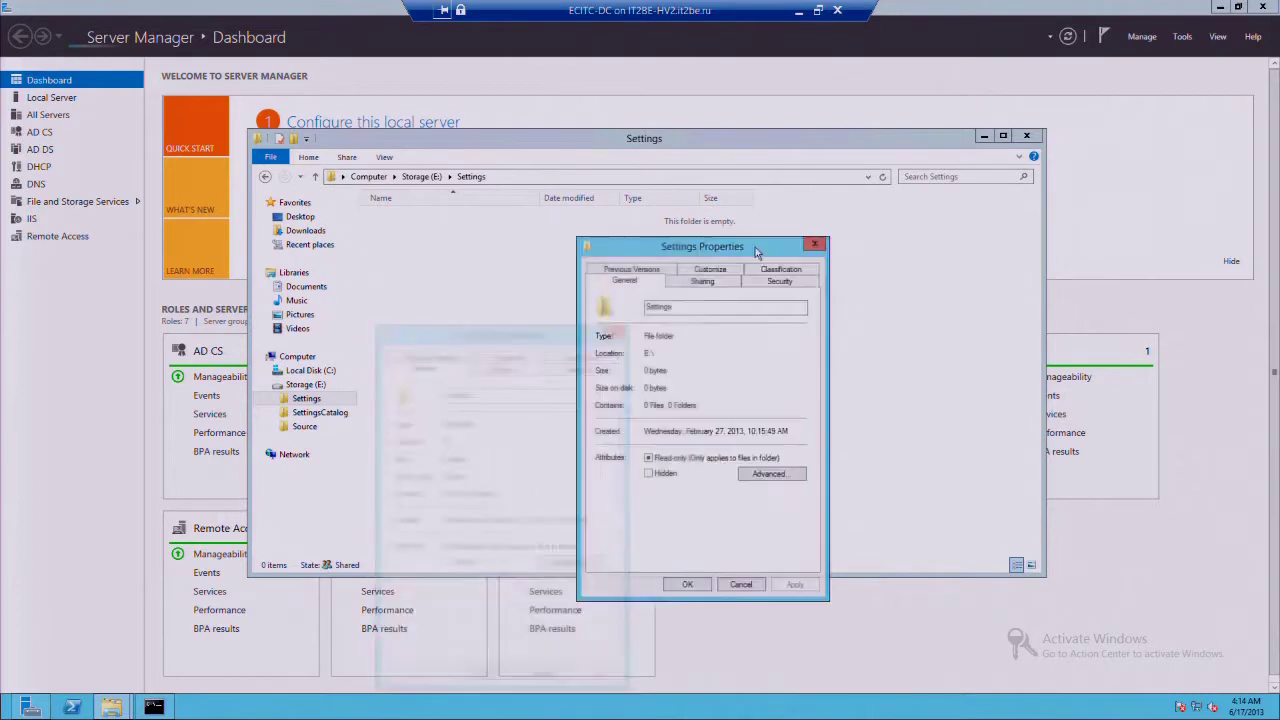
left_click(701, 282)
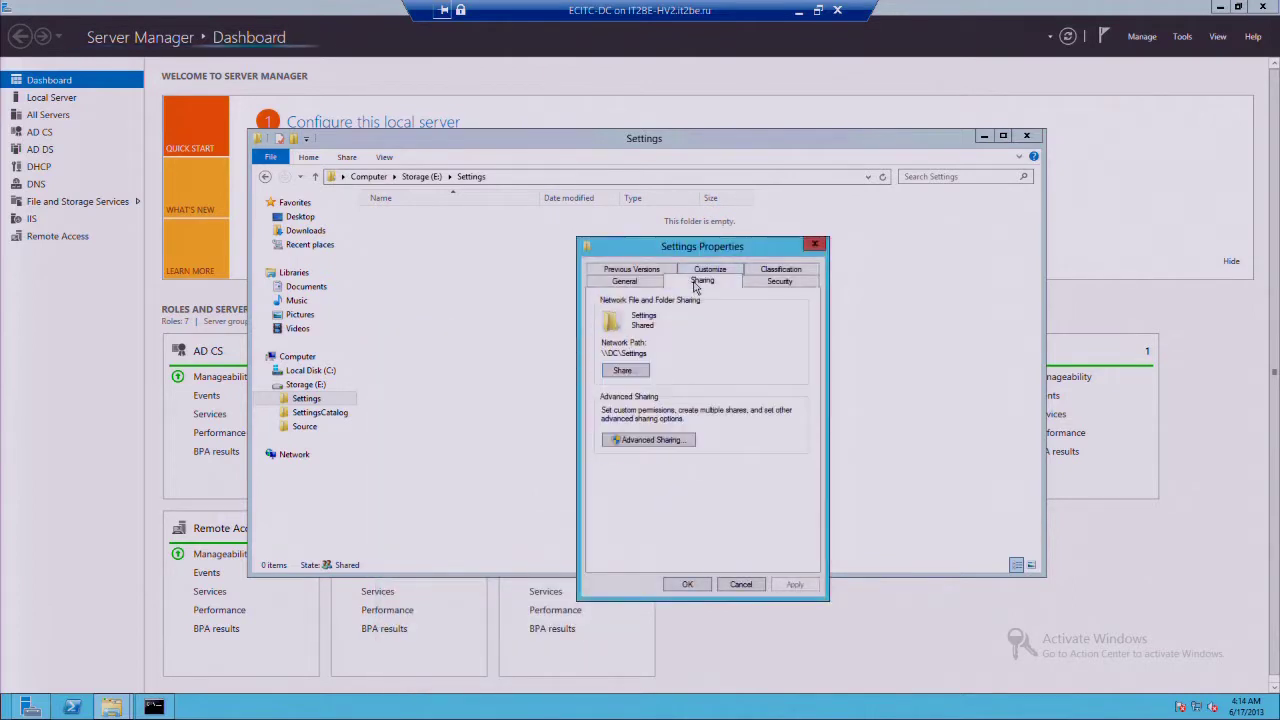
Share the Settings folder with Everyone at the Read/Write permission level and finish the File Sharing wizard.
left_click(622, 372)
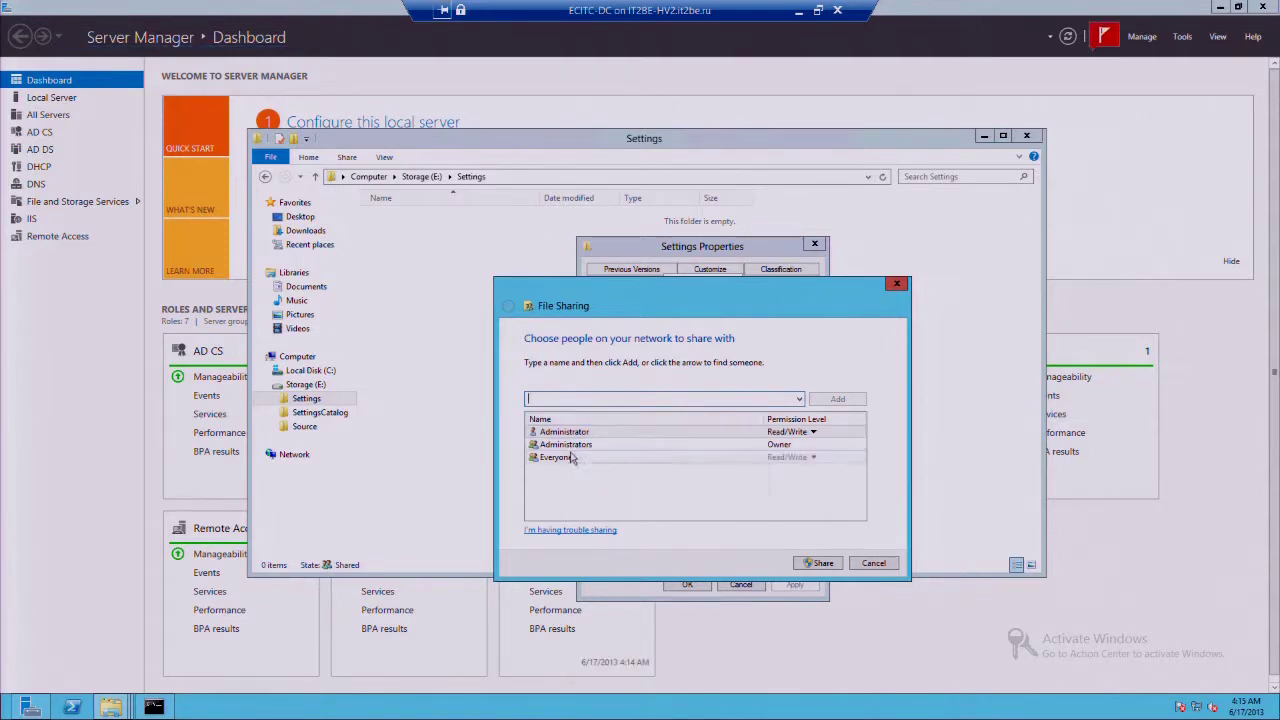
left_click(808, 457)
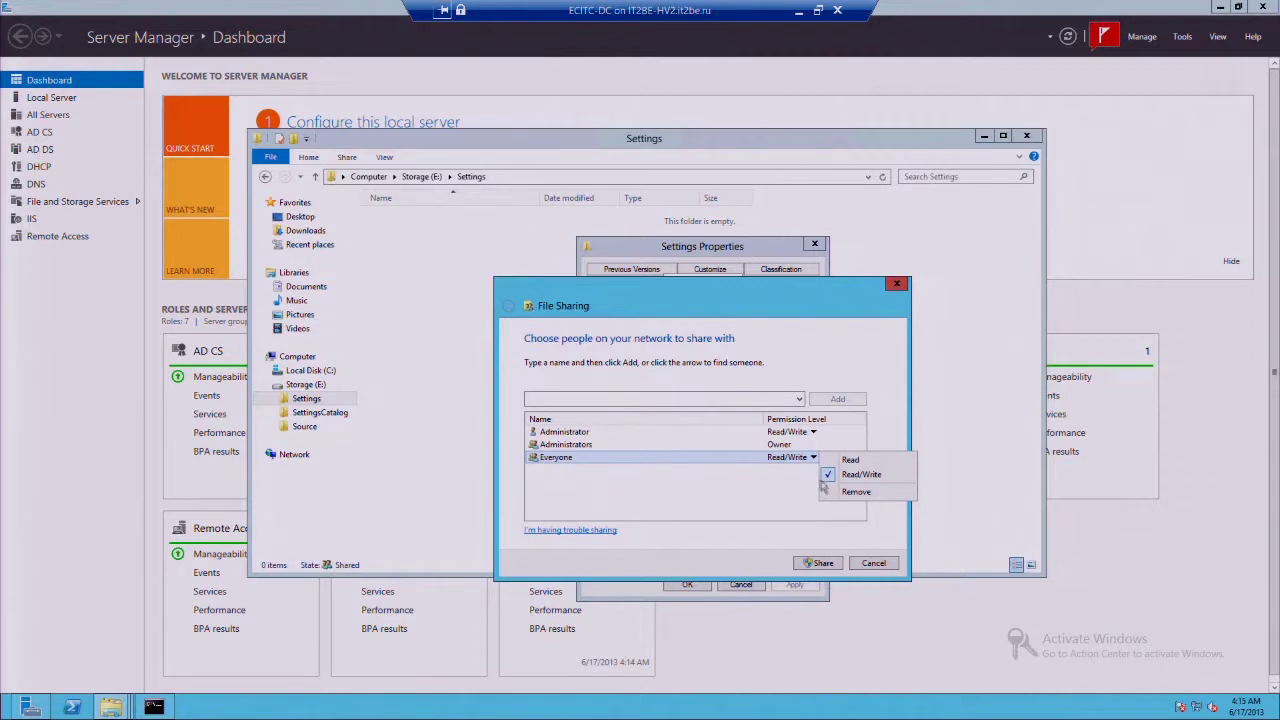
left_click(848, 493)
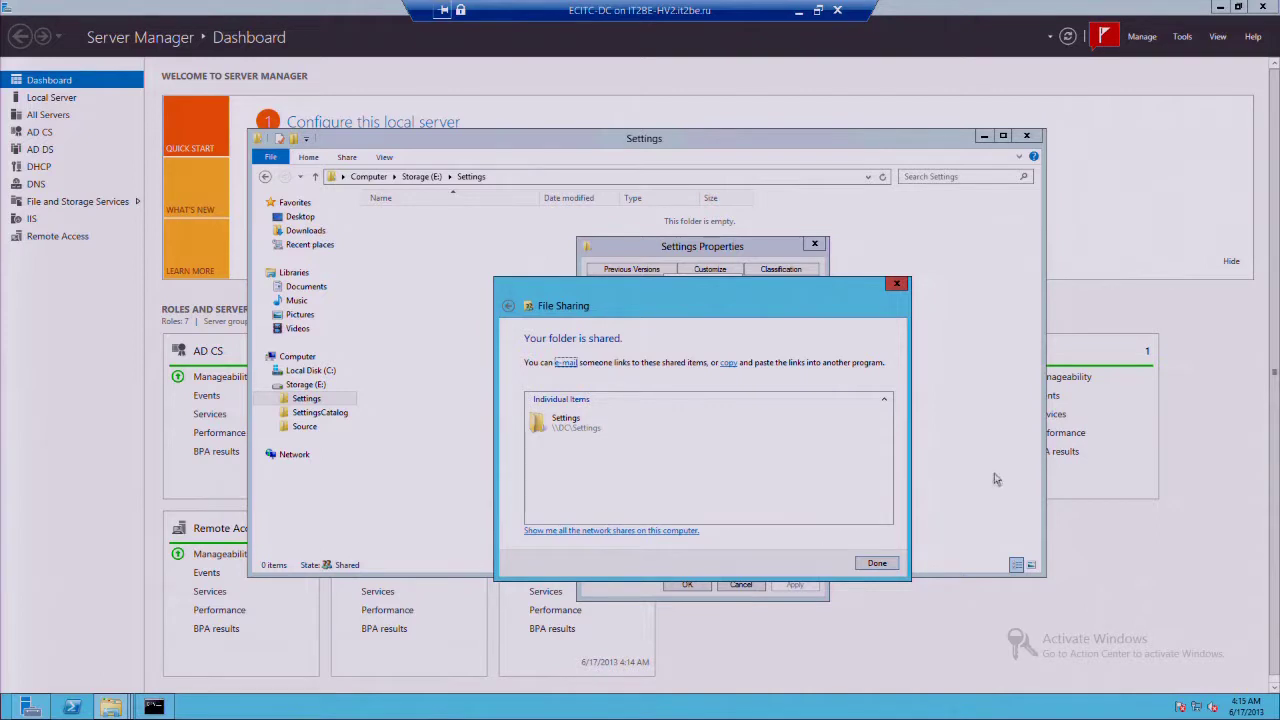
left_click(874, 563)
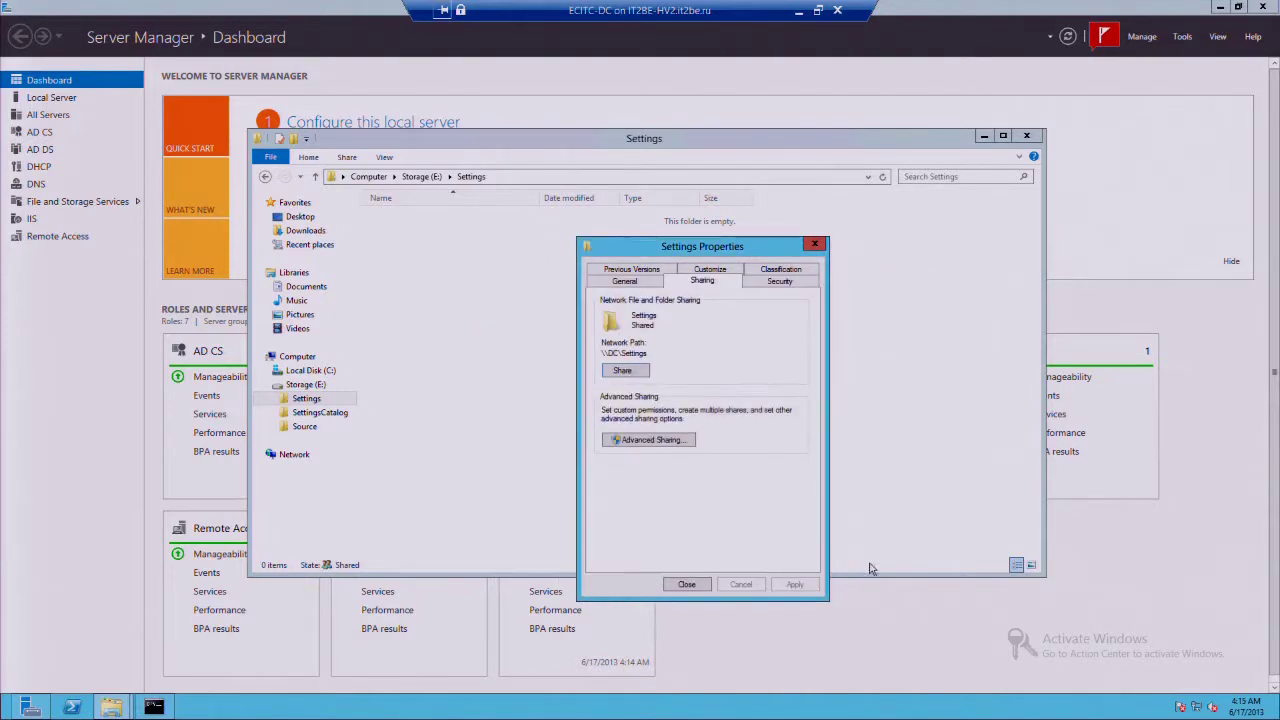
Examine the share permissions of Everyone and Administrators in the Settings folder's advanced sharing settings.
left_click(667, 440)
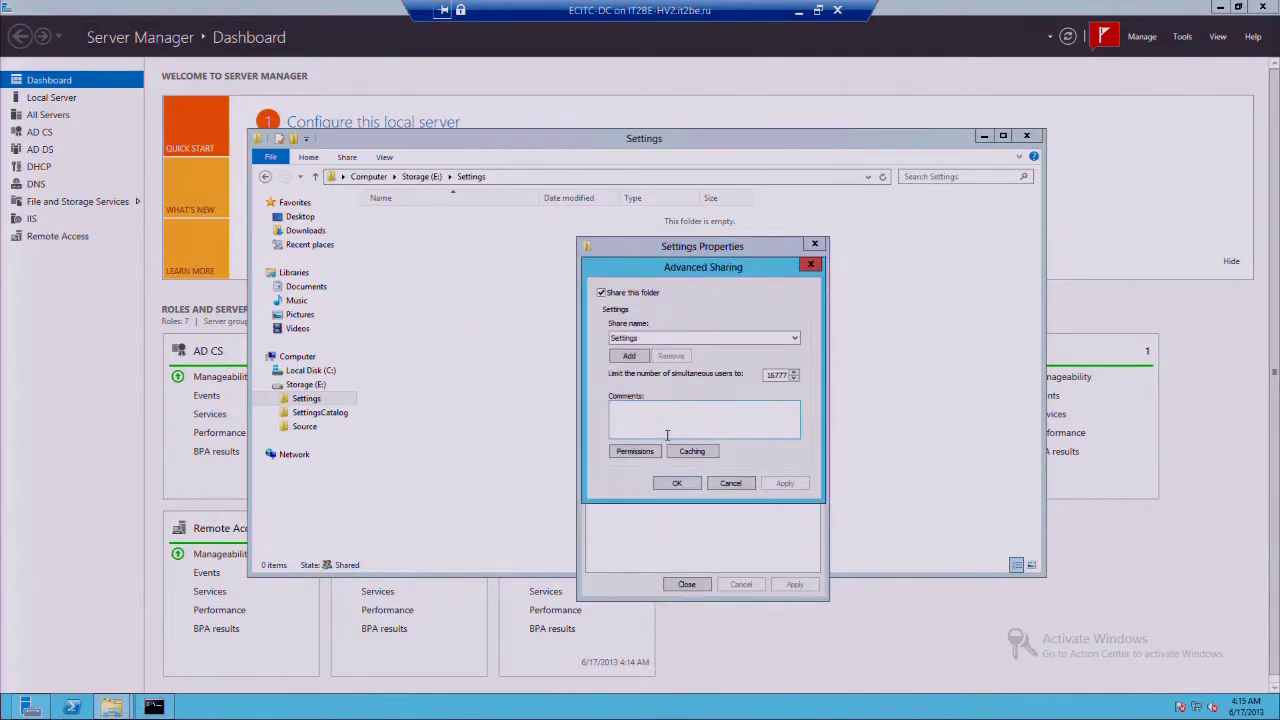
left_click(632, 452)
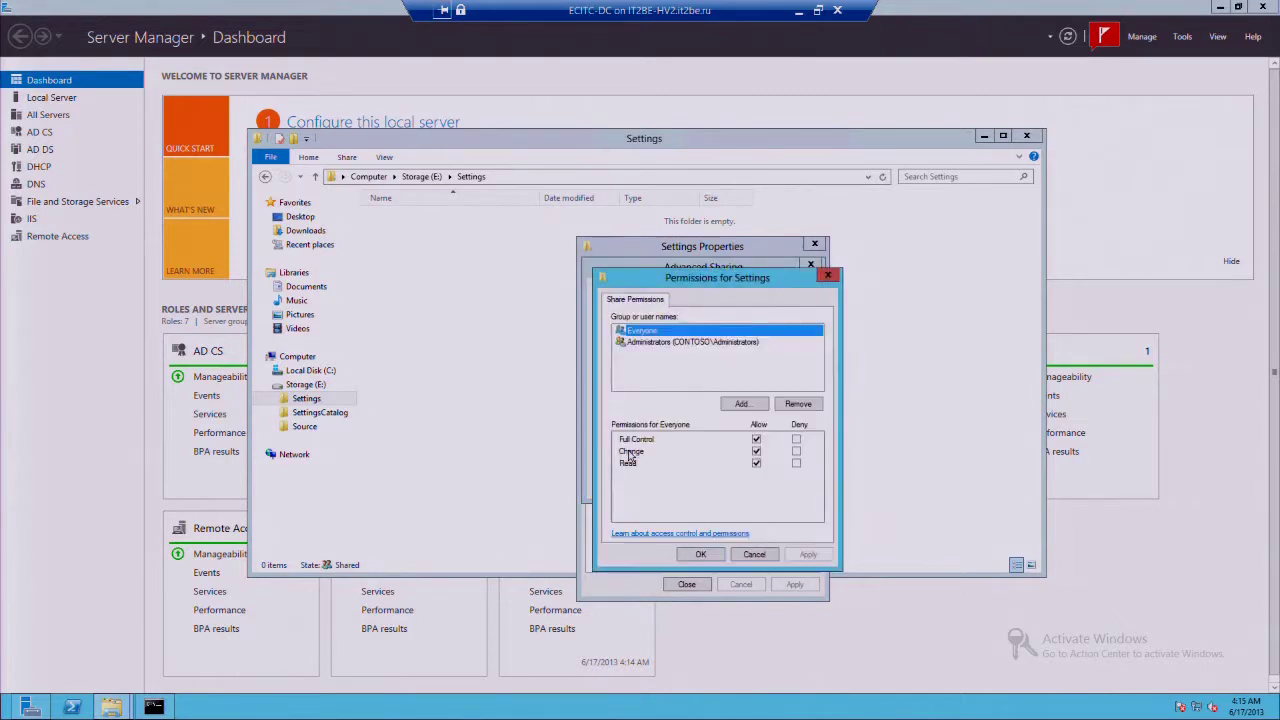
left_click(639, 343)
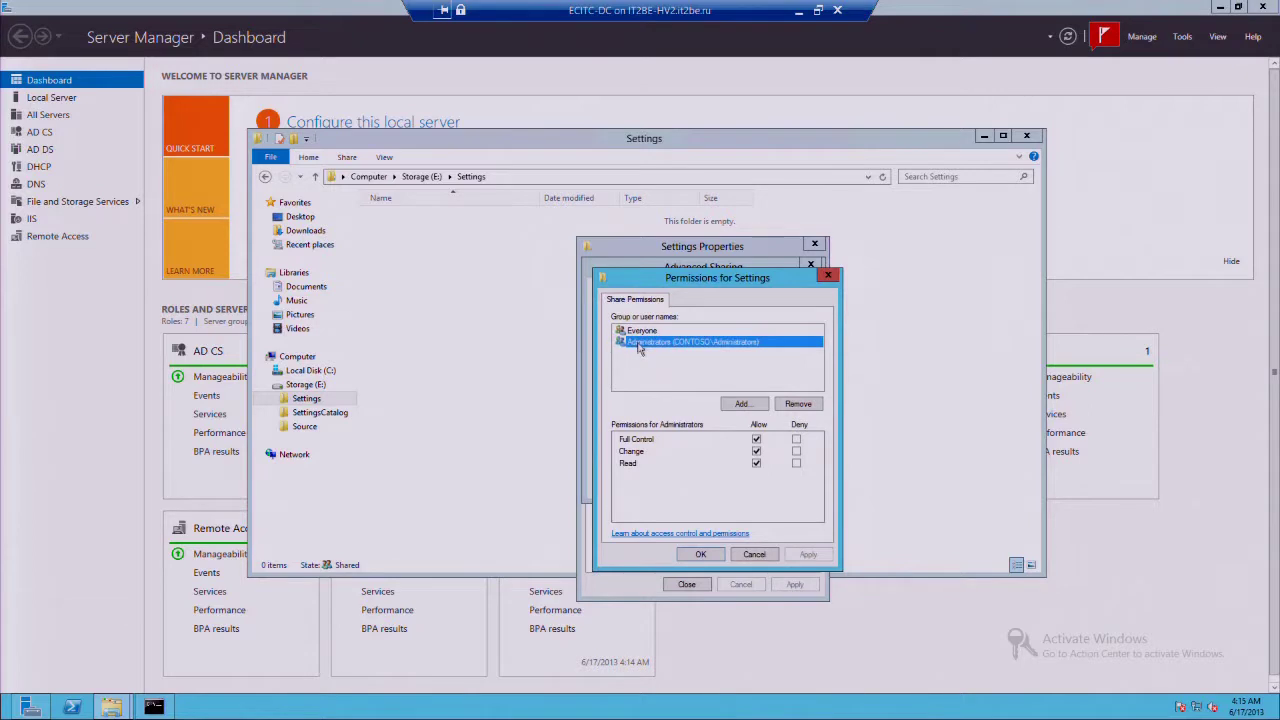
Check the share permissions of Everyone on the Settings folder and close its sharing and properties dialogs.
left_click(641, 331)
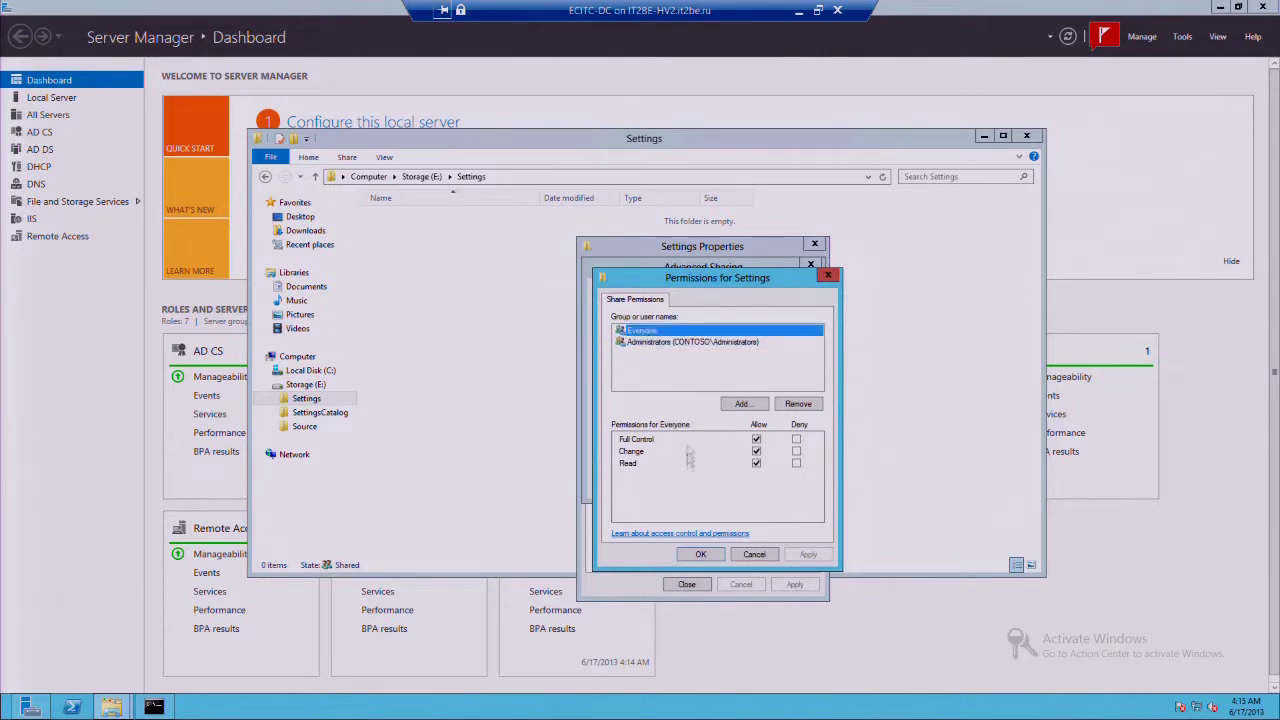
left_click(700, 555)
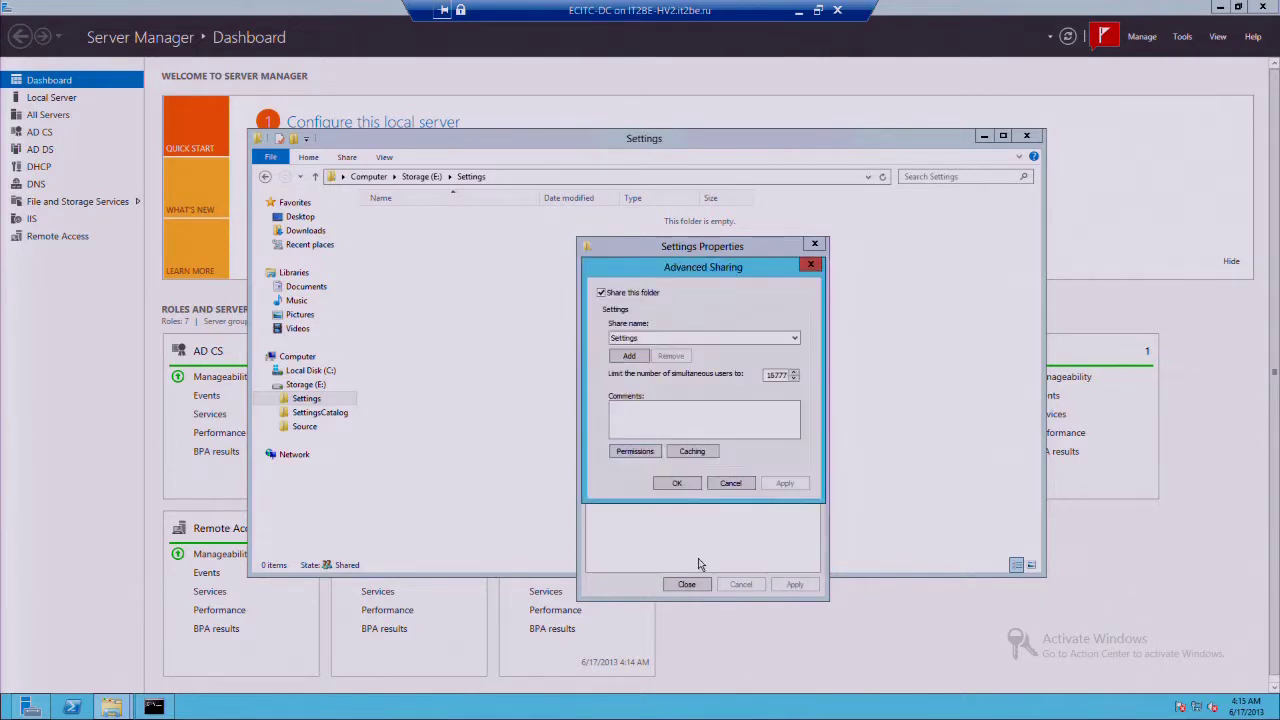
left_click(670, 484)
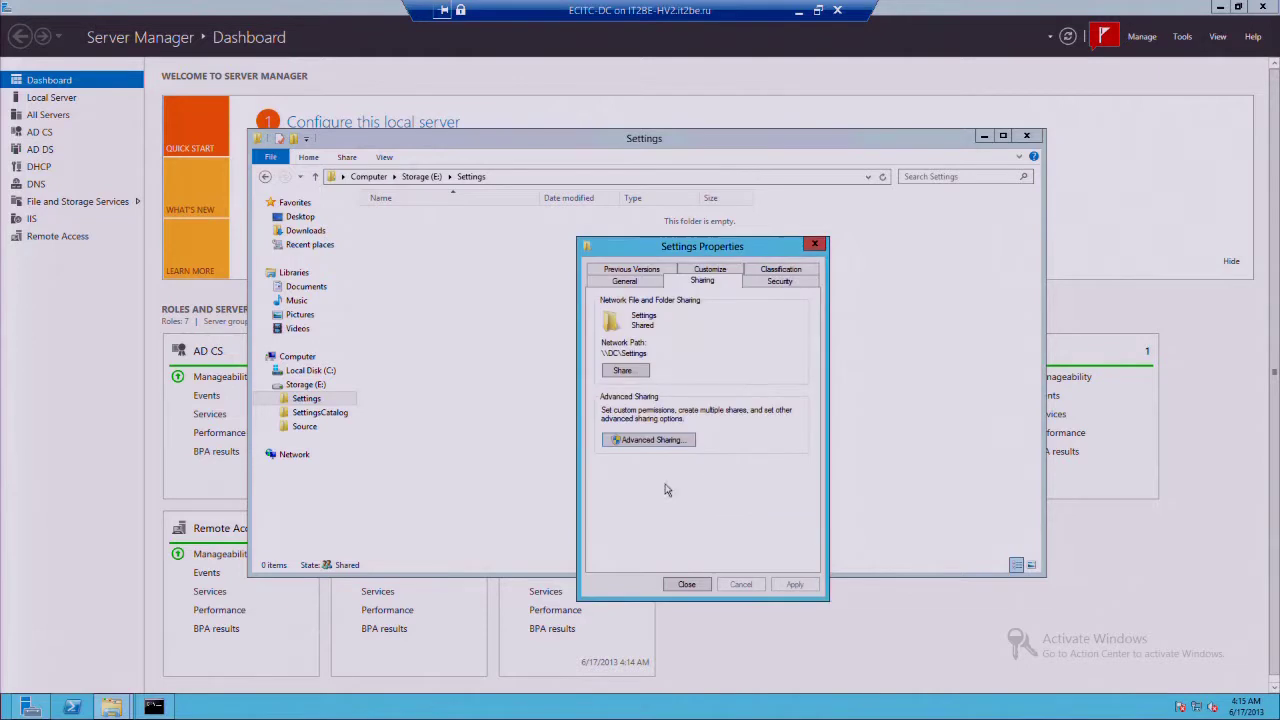
left_click(686, 585)
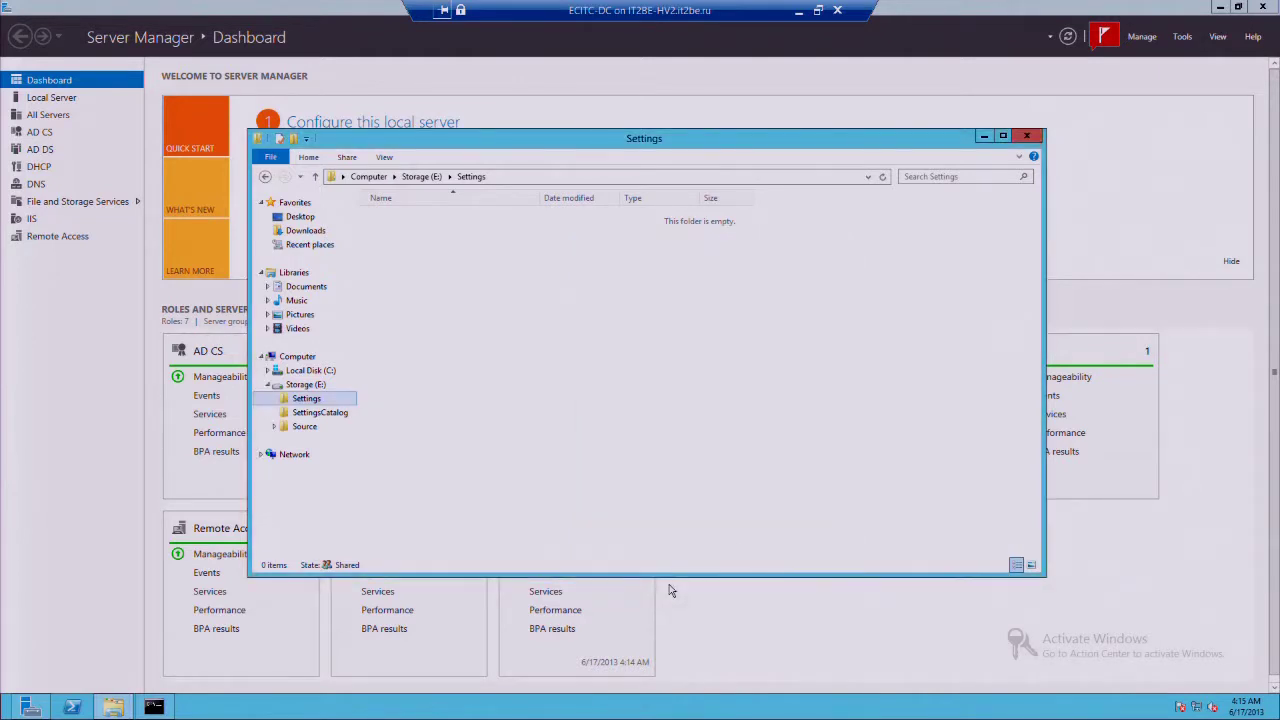
Reopen the Settings folder's properties, check who it is shared with, and show its security permissions.
key("Down")
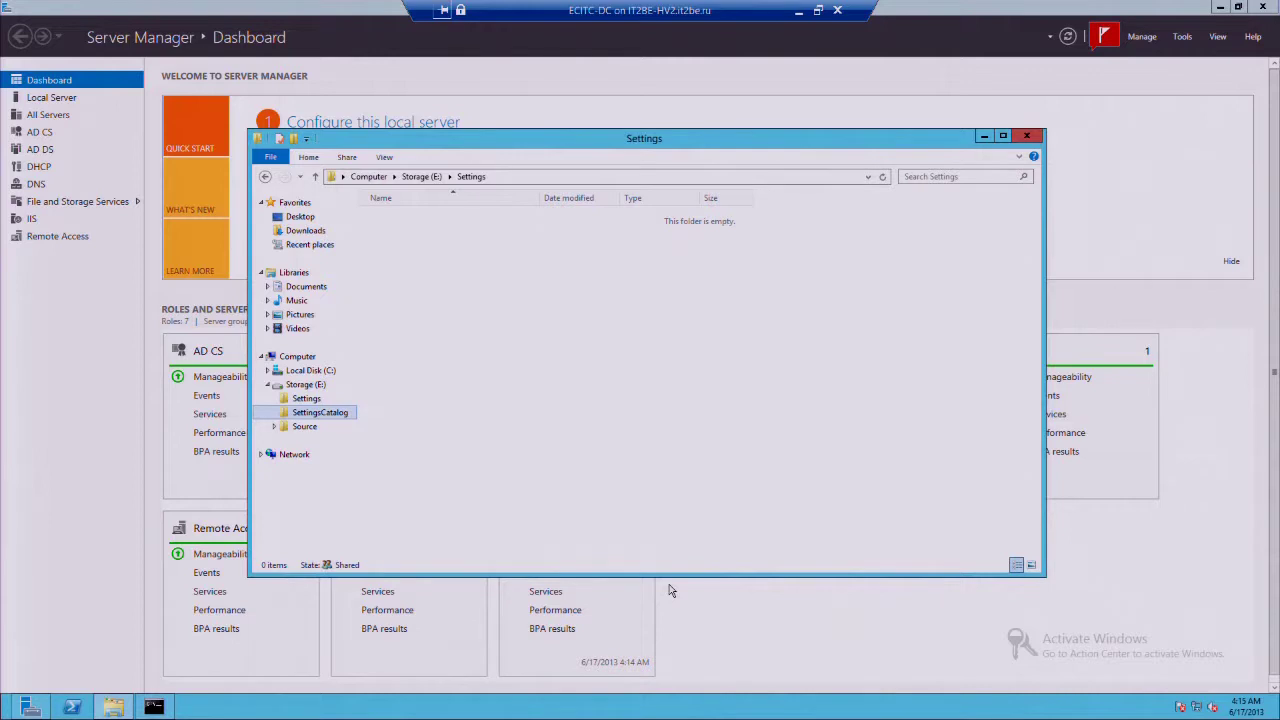
key("Up")
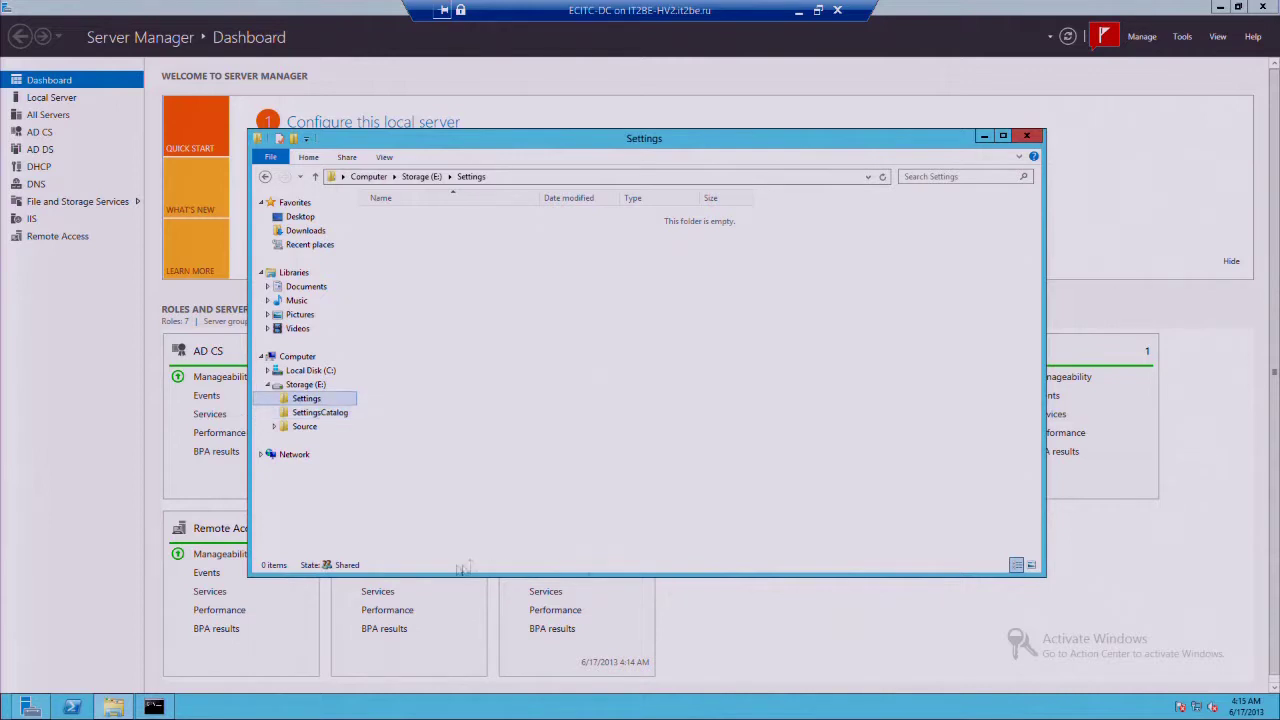
left_click(296, 401)
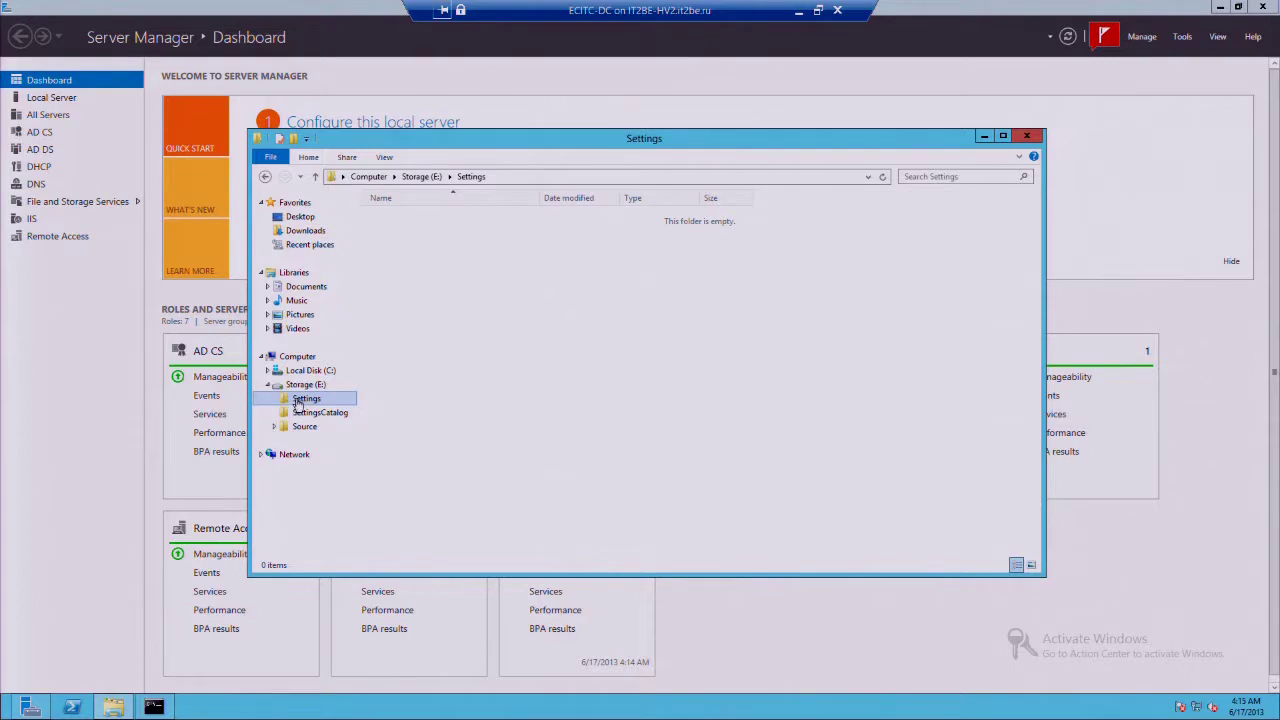
right_click(297, 404)
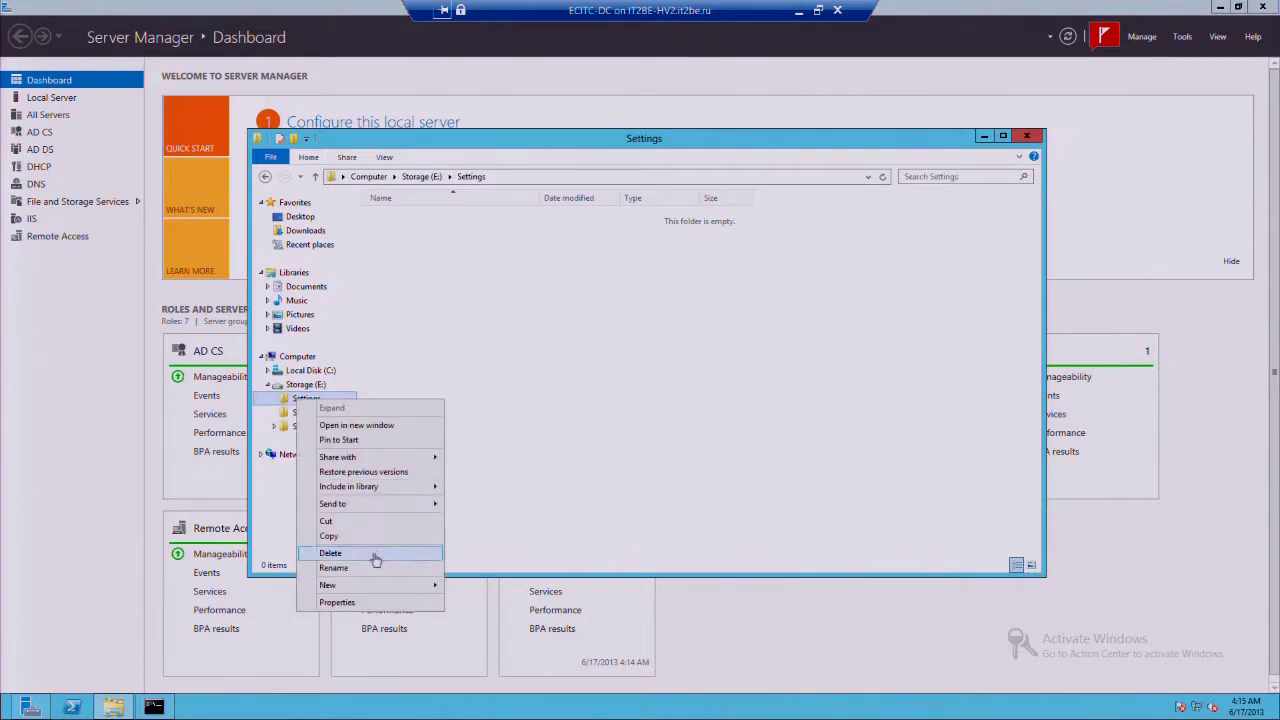
left_click(329, 603)
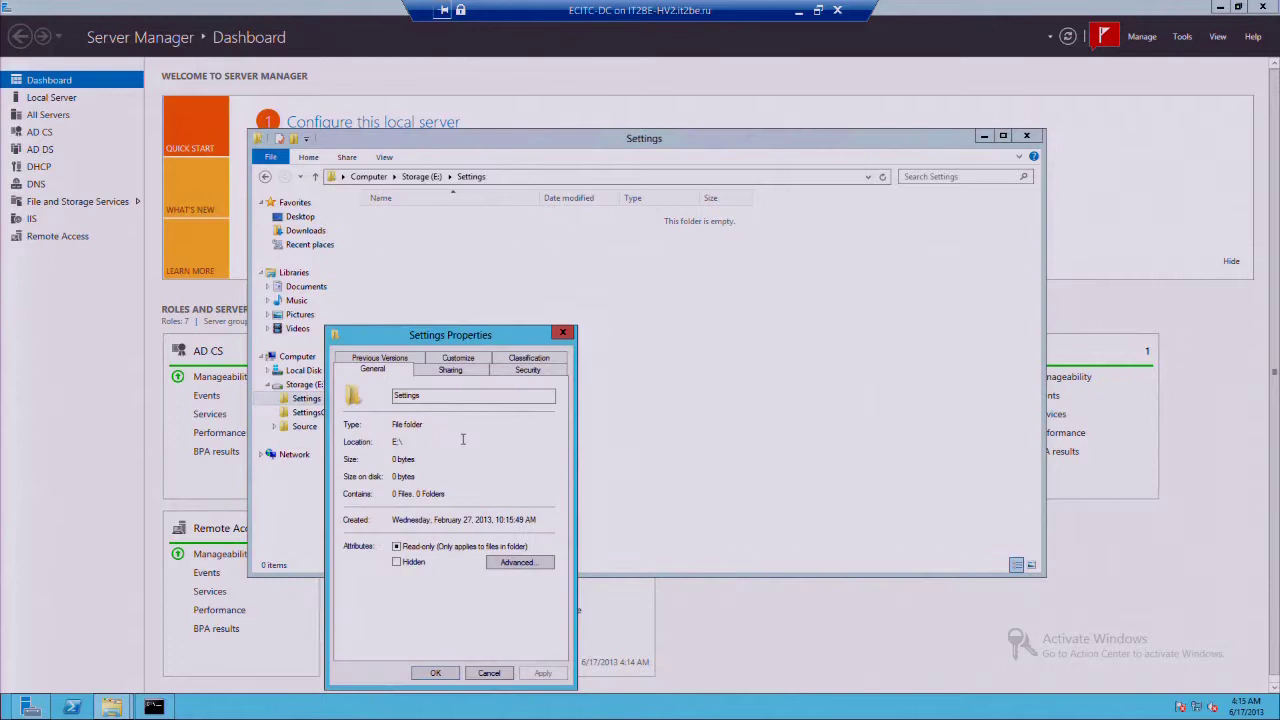
left_click(450, 371)
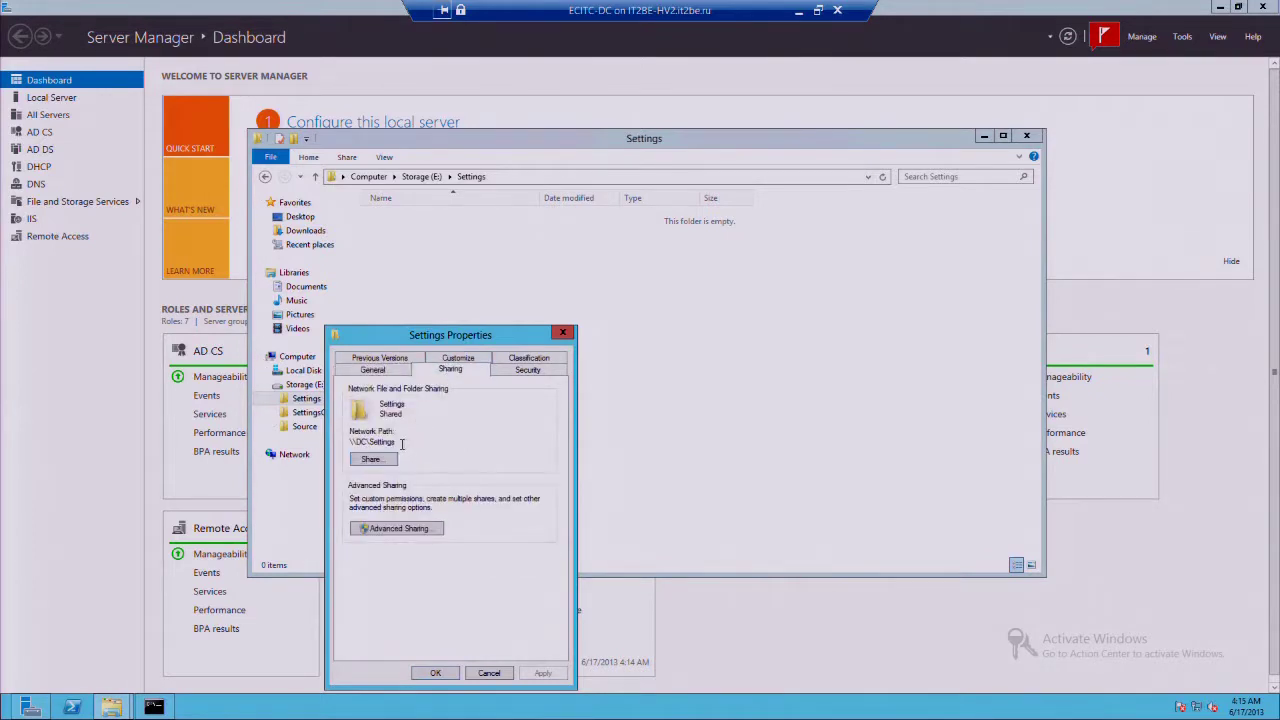
left_click(370, 460)
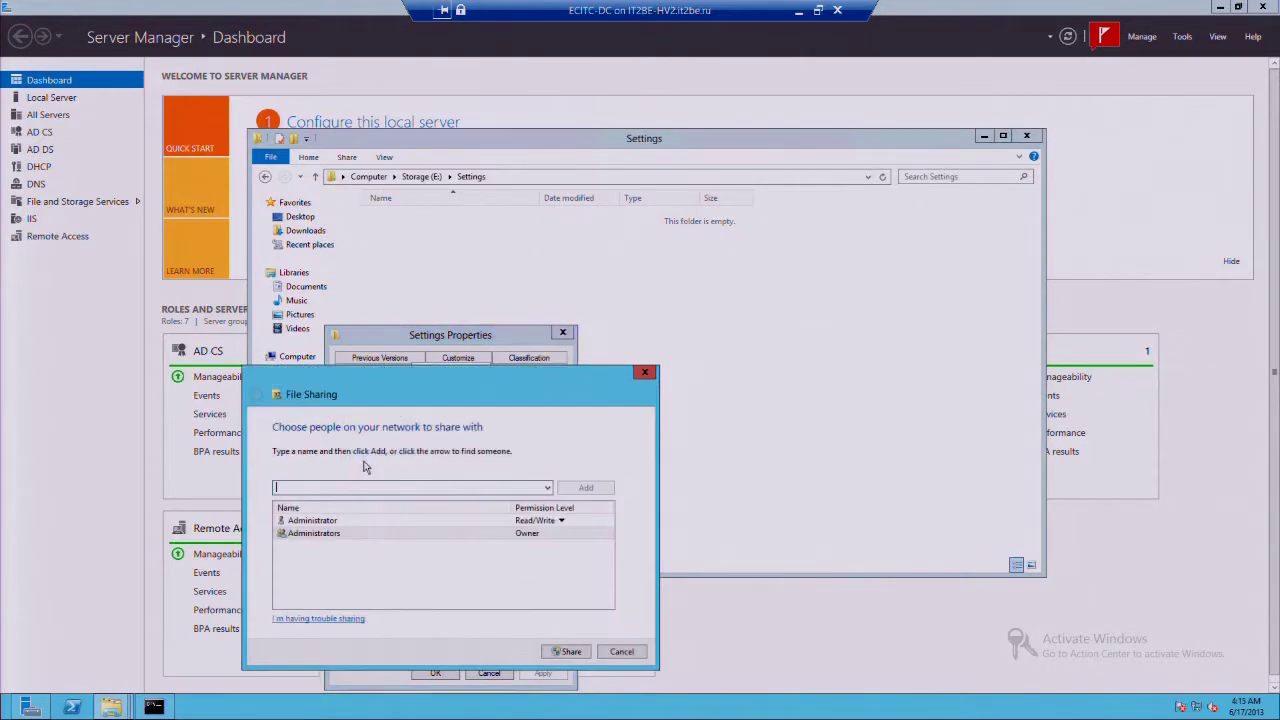
left_click(621, 652)
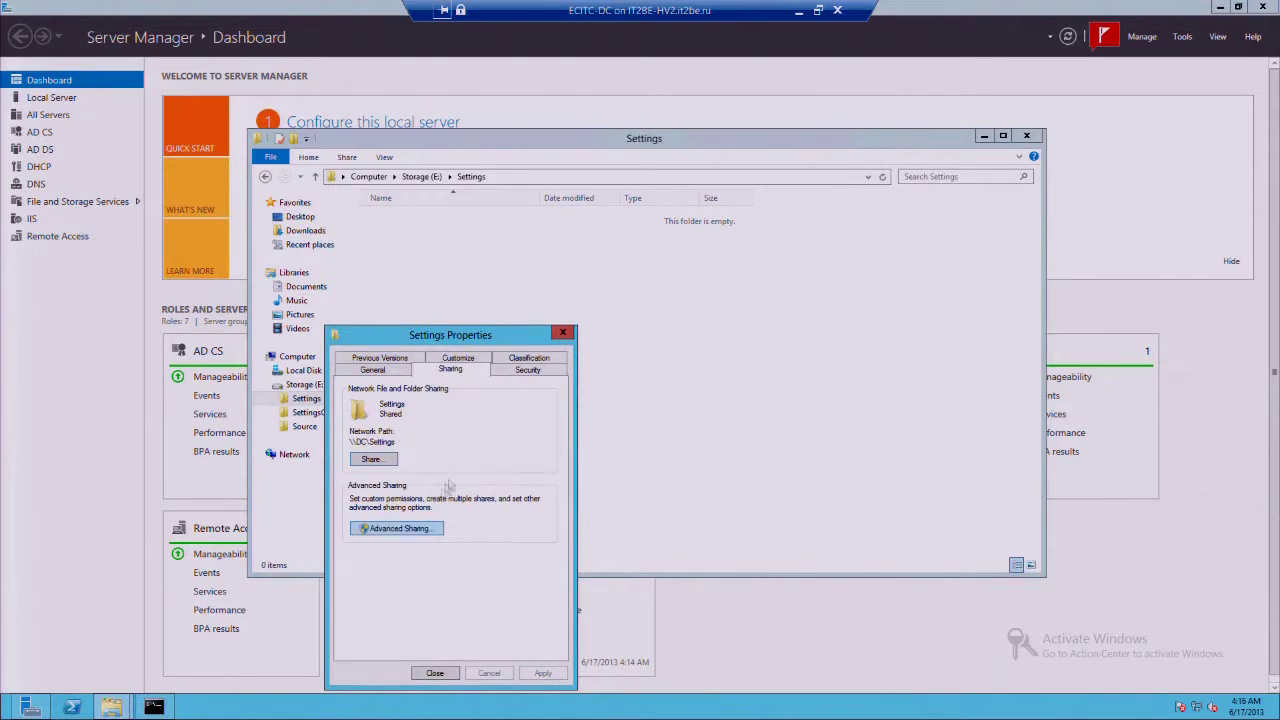
left_click(526, 370)
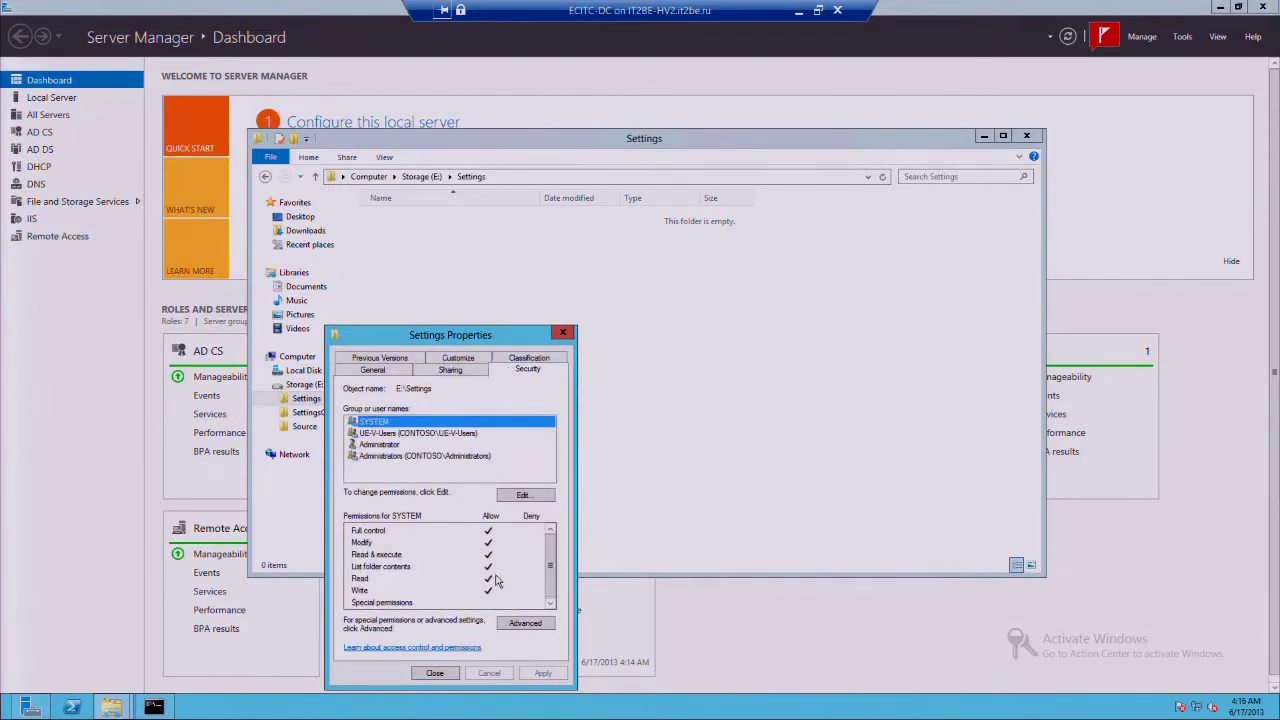
Try enabling inheritance in the Settings folder's advanced security settings and look through its share and auditing entries.
left_click(524, 623)
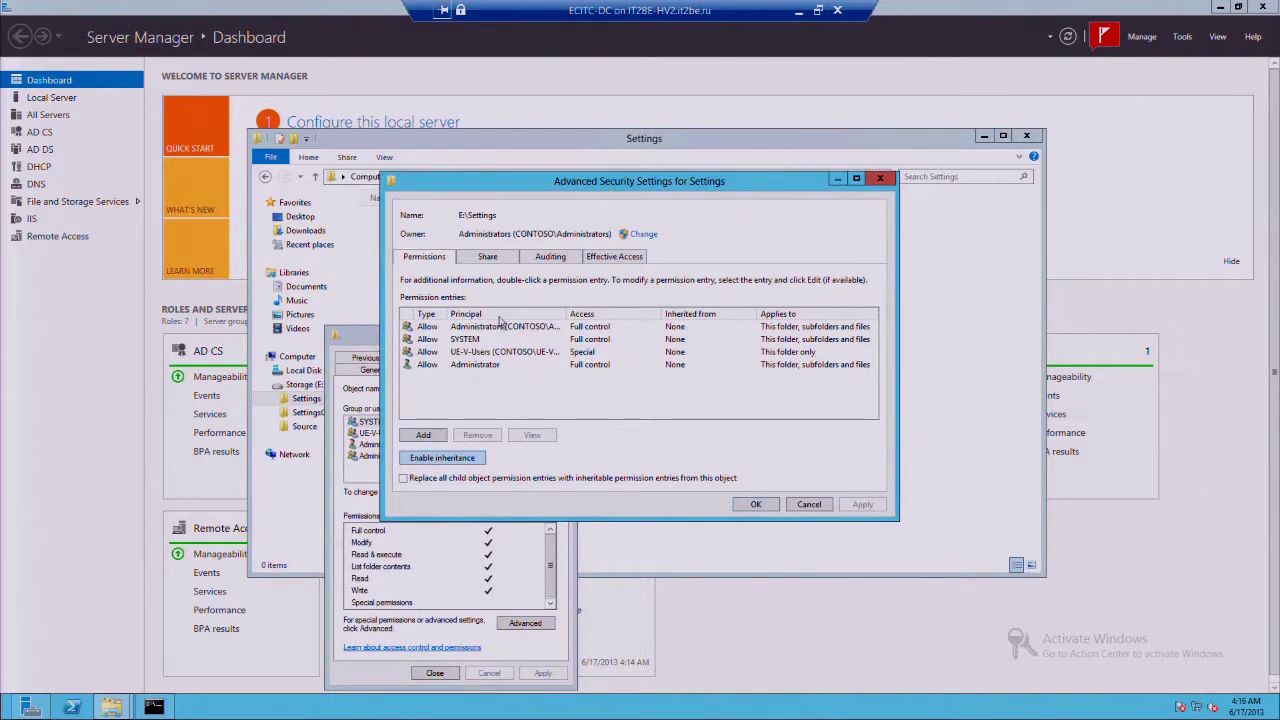
left_click(478, 365)
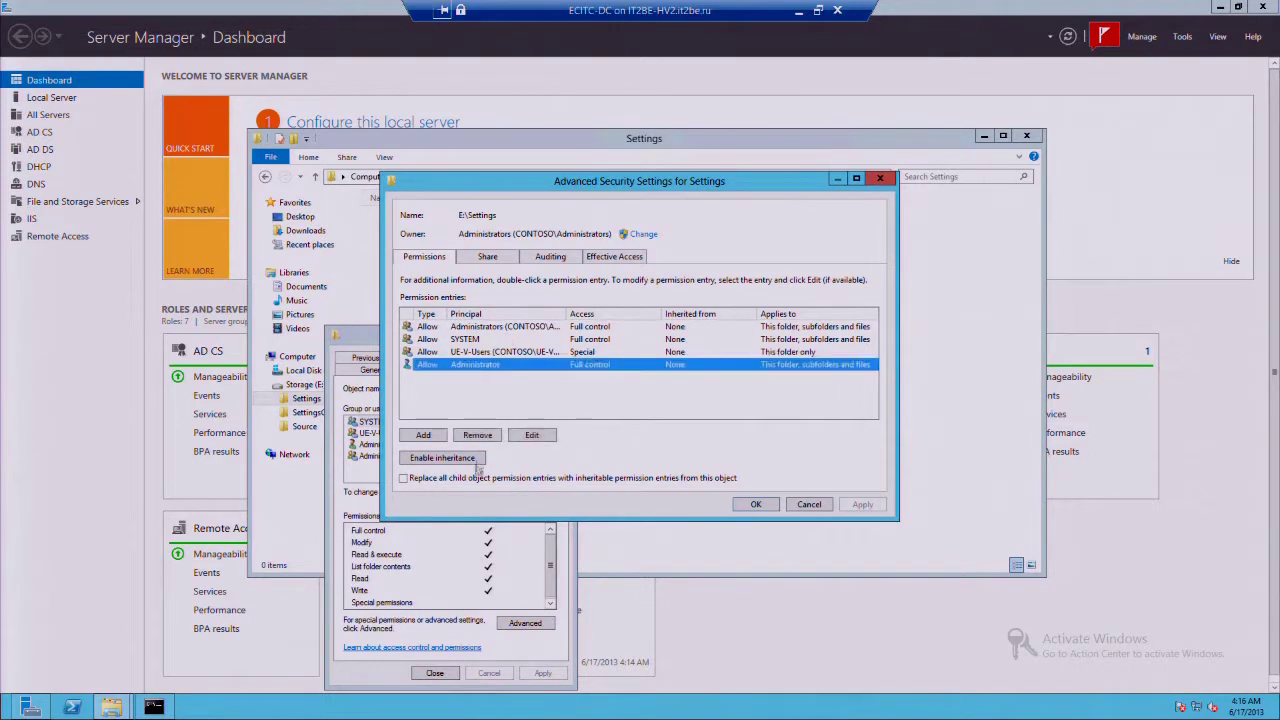
left_click(466, 462)
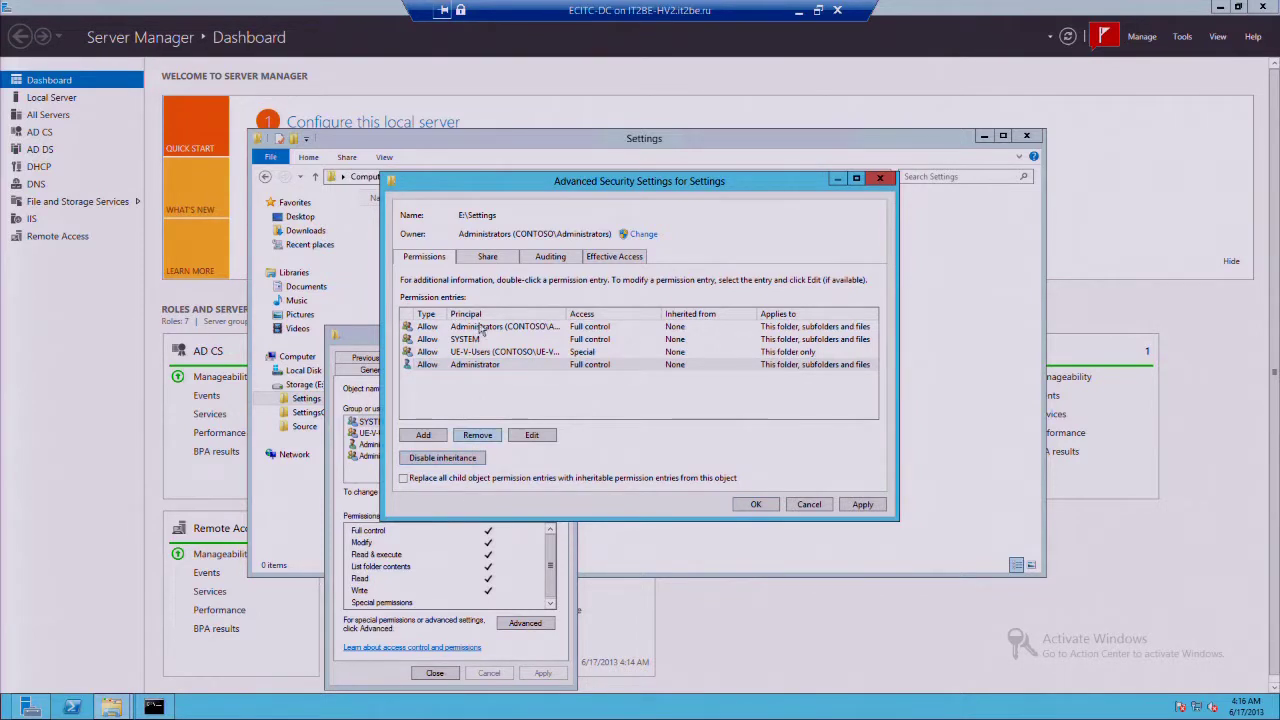
left_click(496, 264)
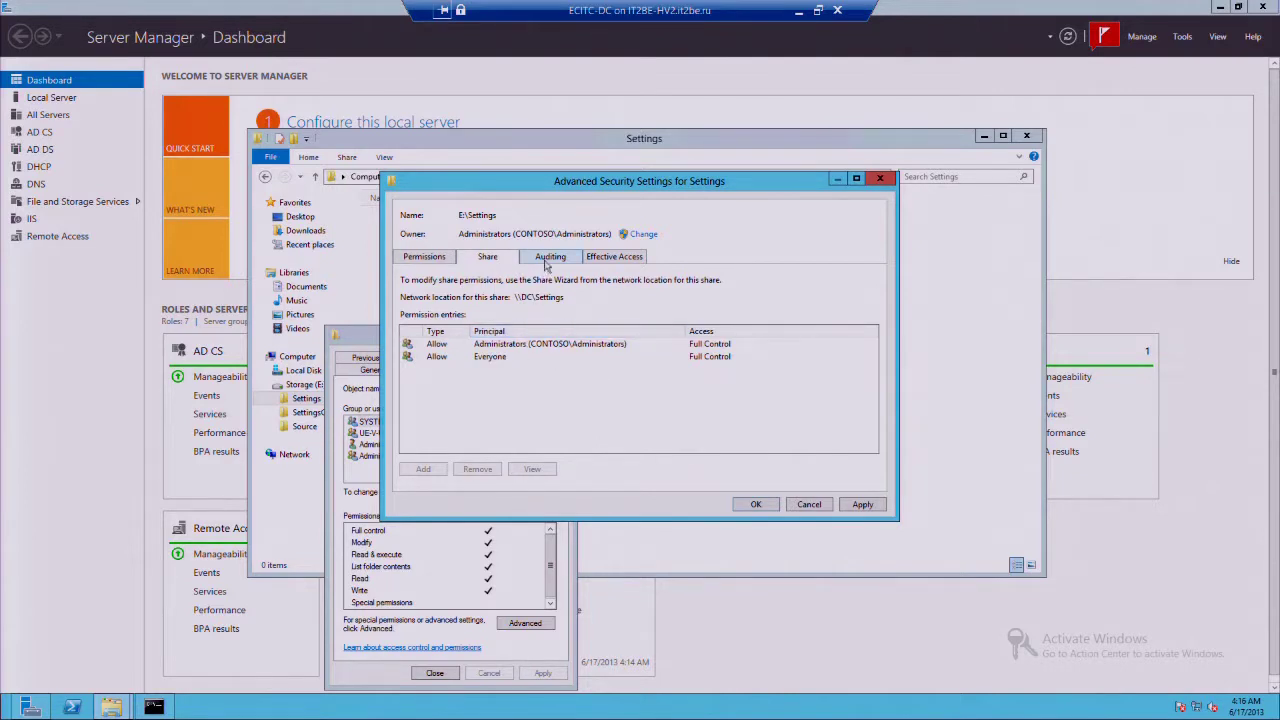
left_click(547, 264)
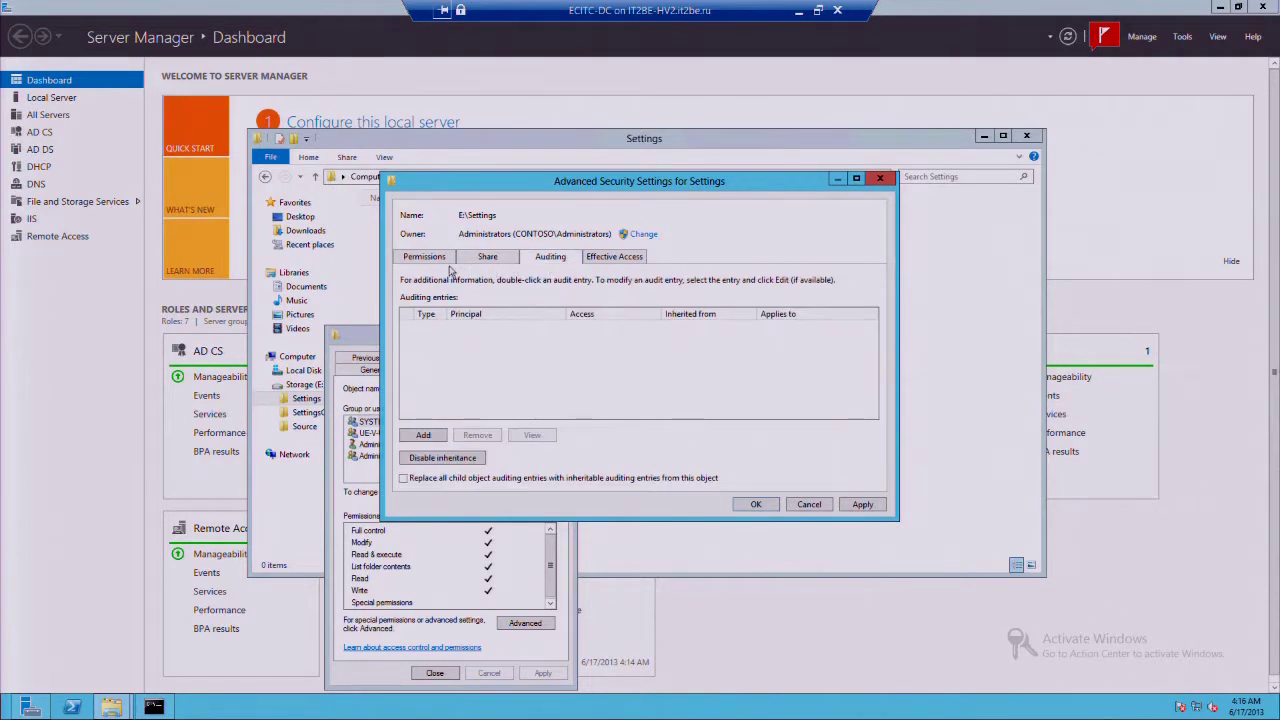
left_click(484, 262)
left_click(428, 258)
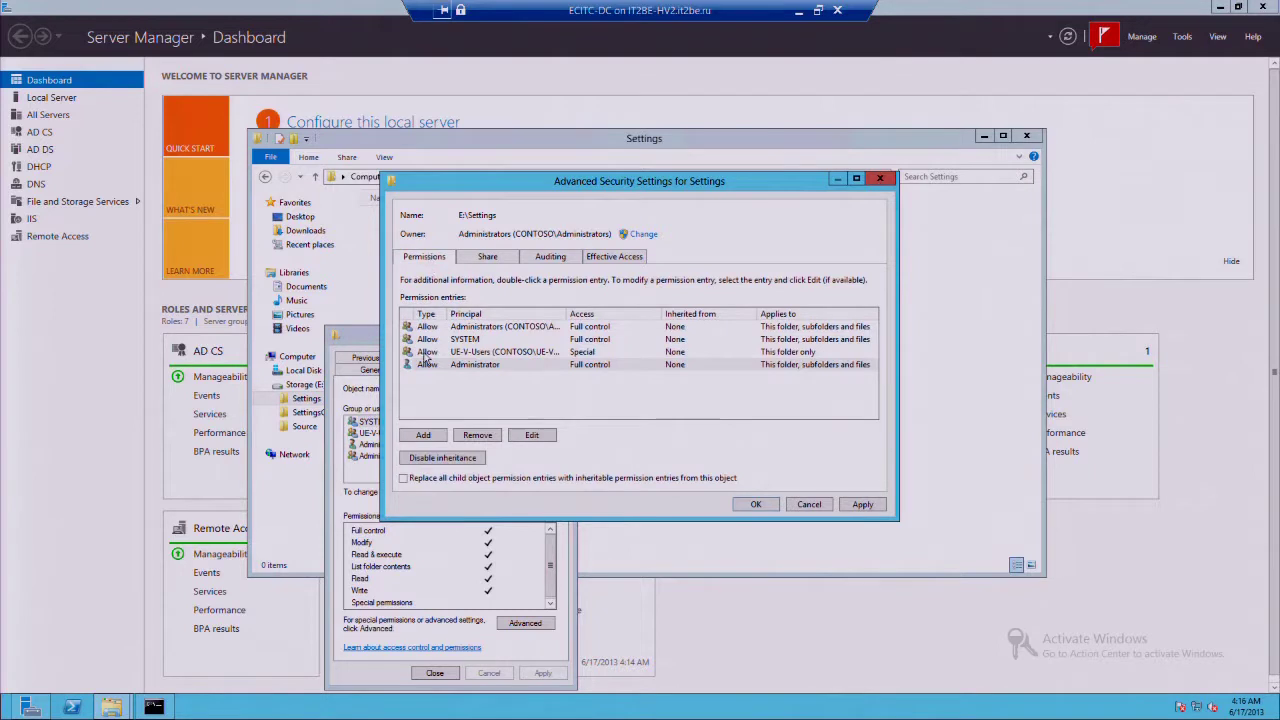
Inspect the permission entry form and the Administrator entry's scope, and discard the changes to the advanced security settings.
left_click(431, 437)
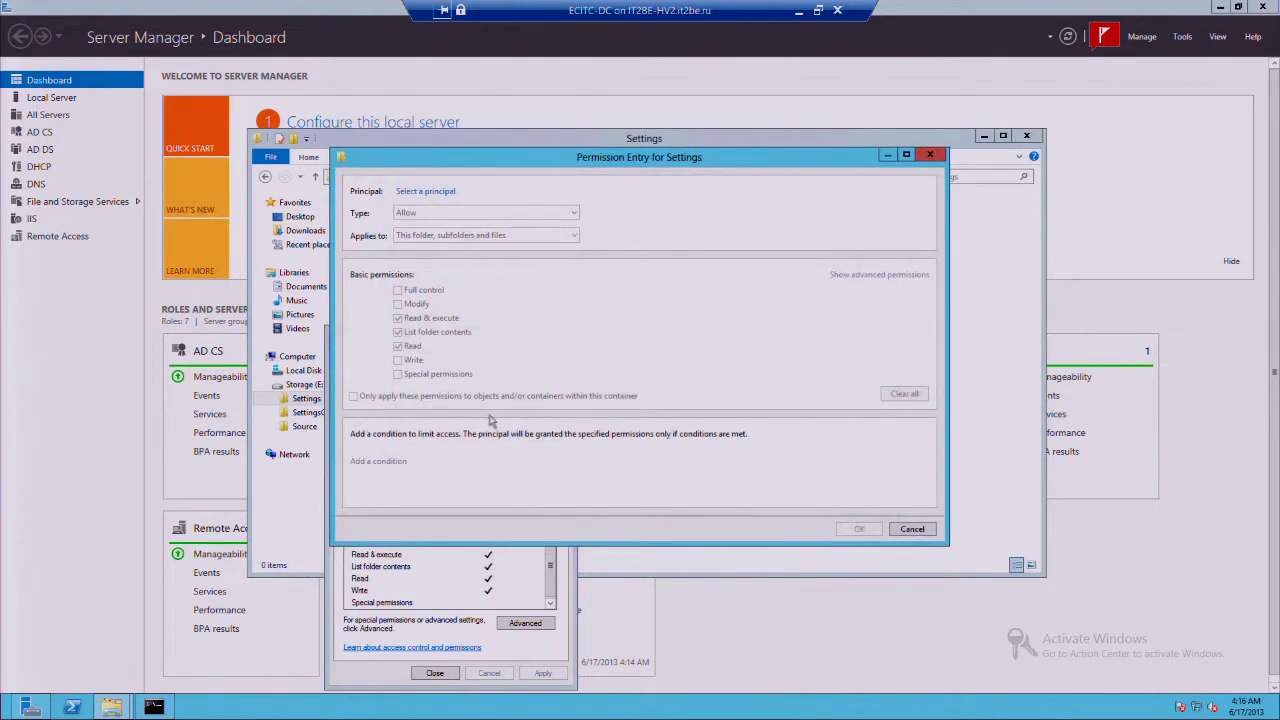
left_click(911, 530)
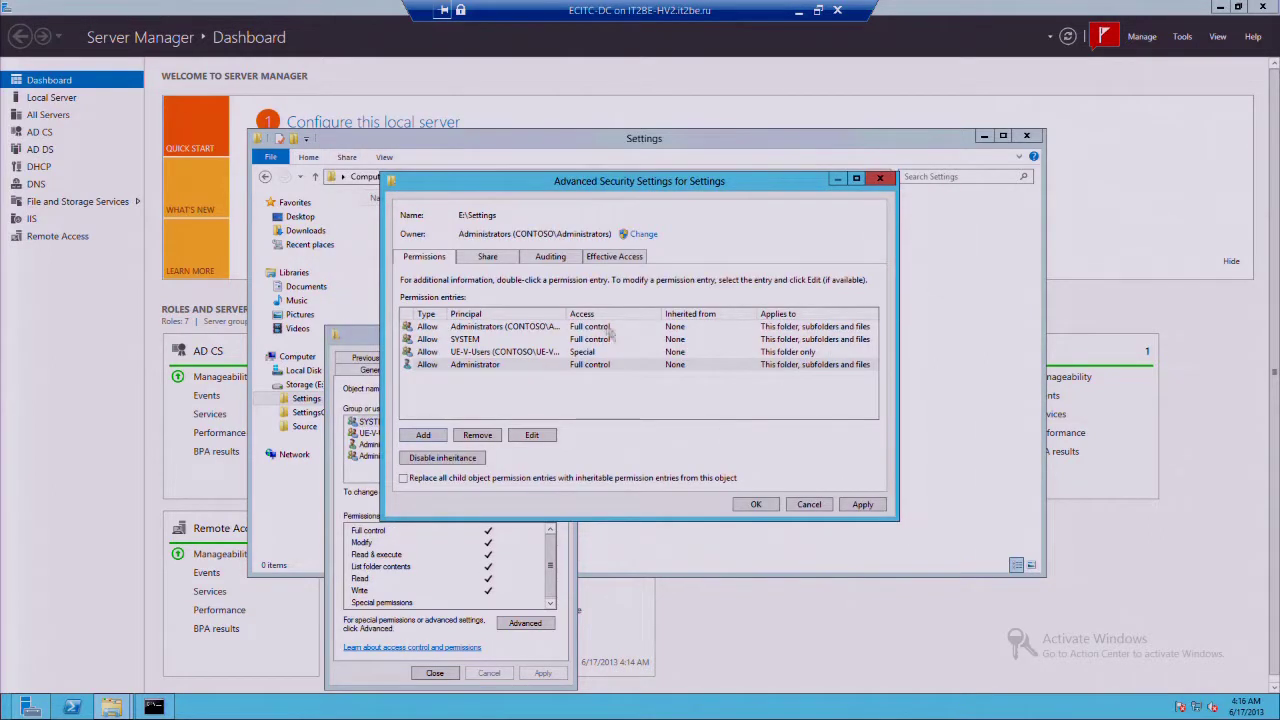
left_click(531, 436)
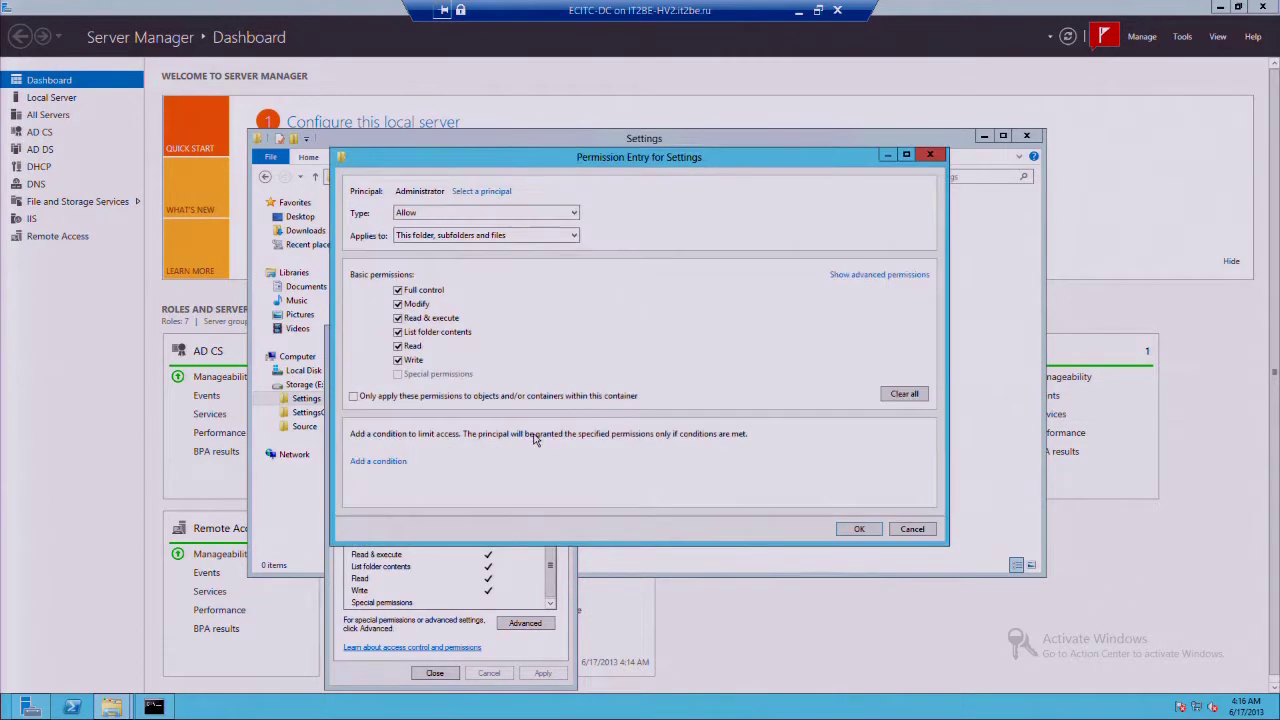
left_click(548, 237)
left_click(550, 237)
left_click(918, 530)
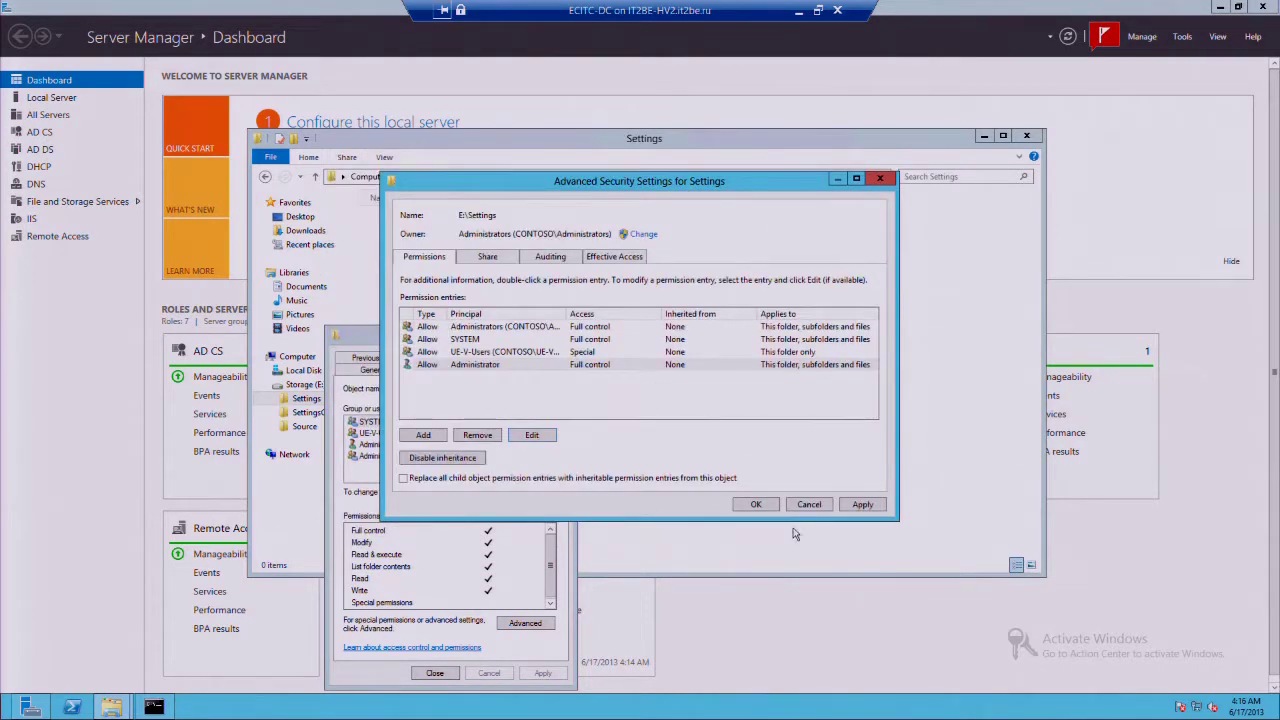
left_click(809, 507)
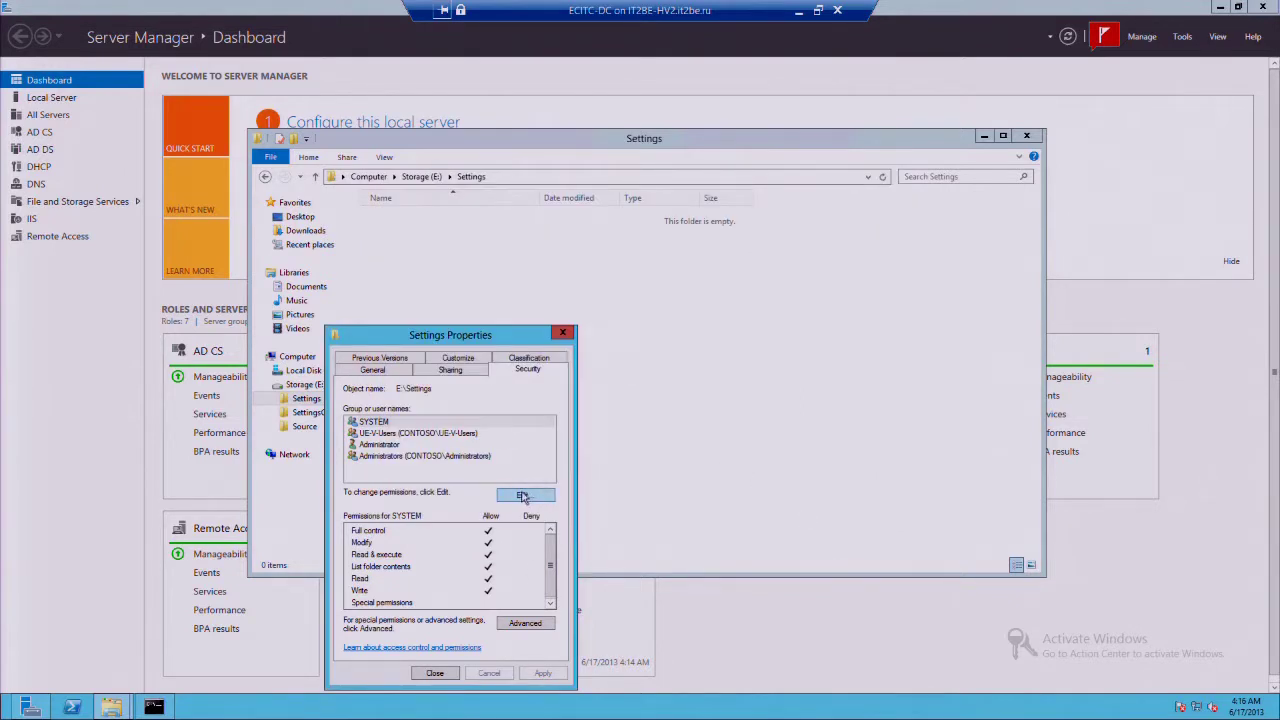
Add the CREATOR OWNER principal to the Settings folder's security permissions, checking the name against the directory.
left_click(518, 479)
left_click(484, 457)
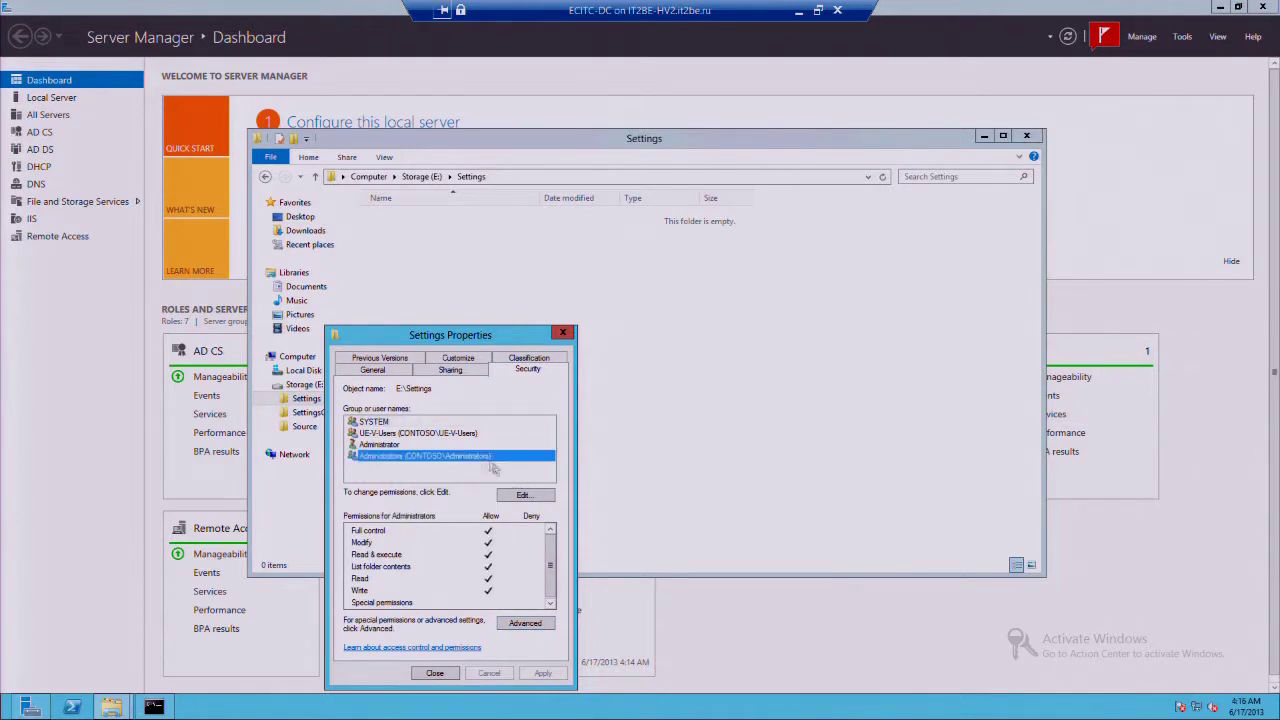
left_click(521, 495)
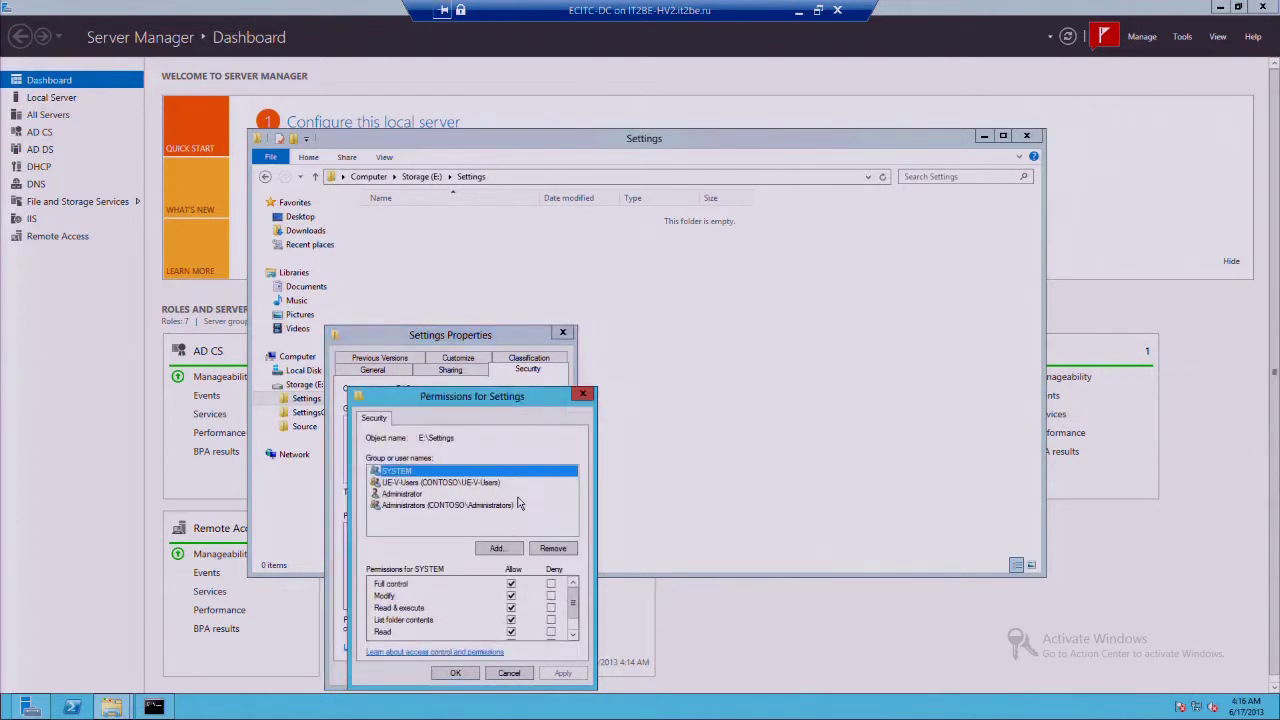
left_click(485, 549)
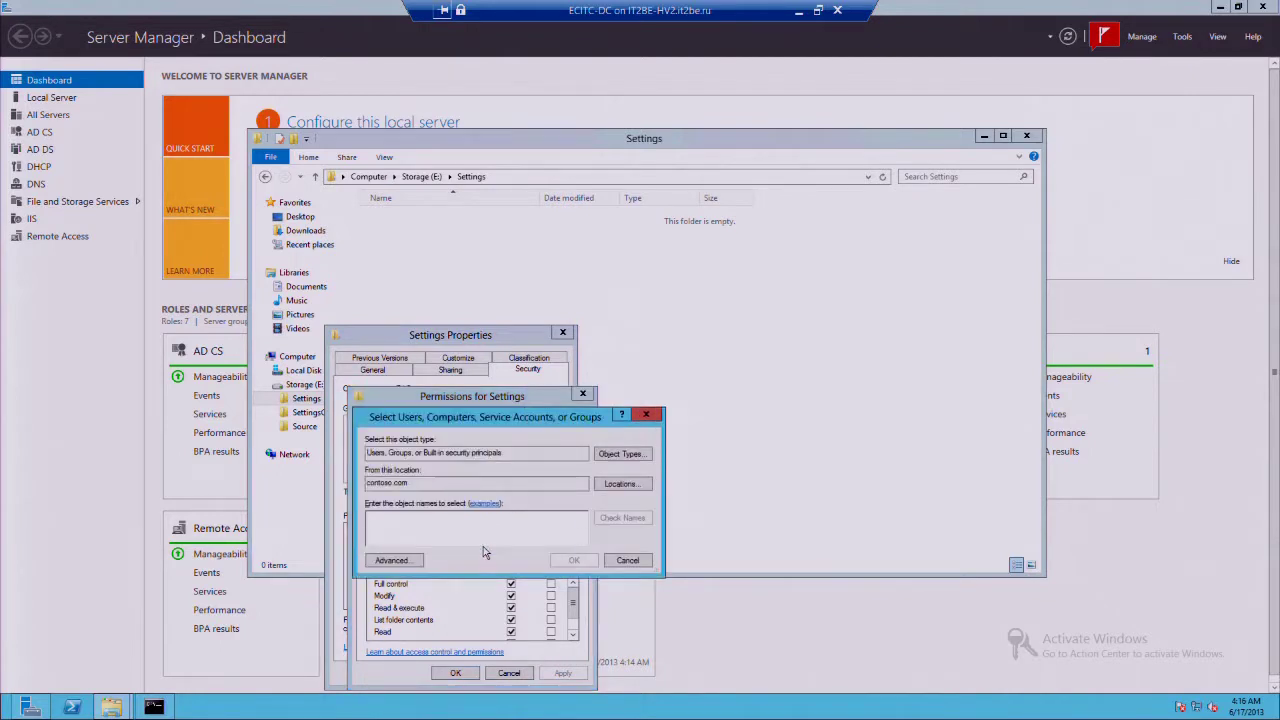
type("CREATOR O")
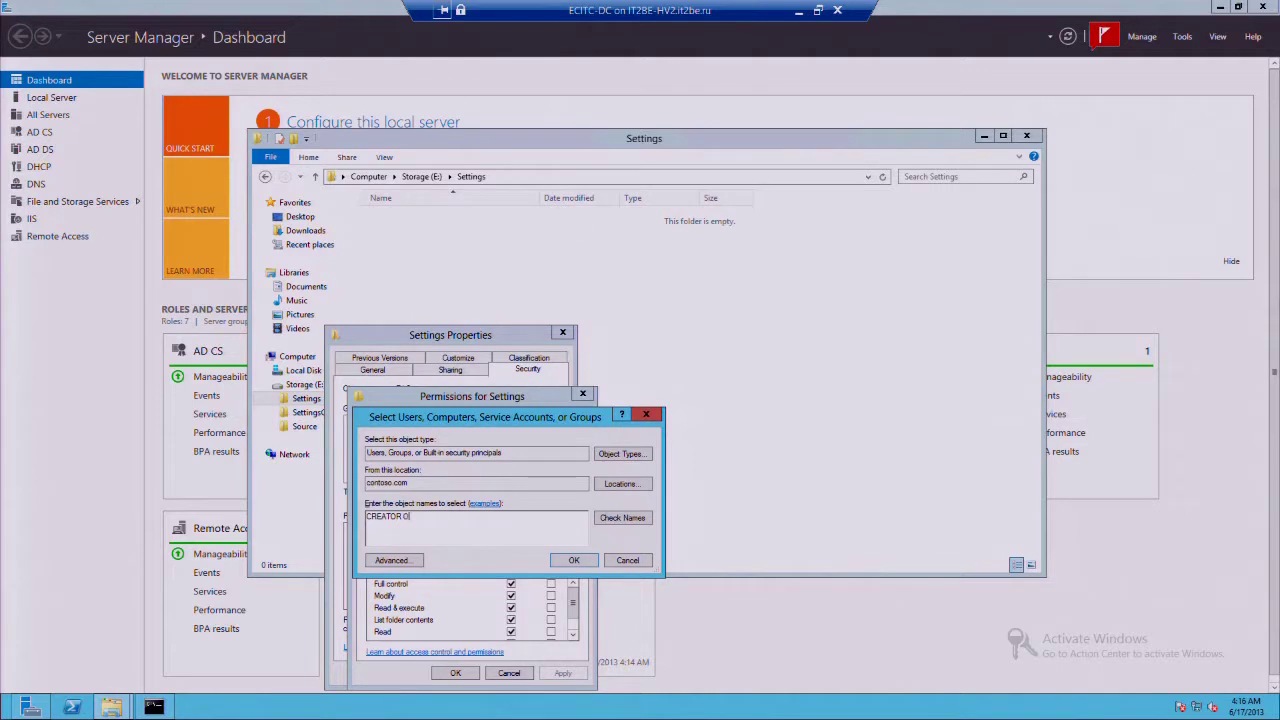
type("WNER")
left_click(630, 519)
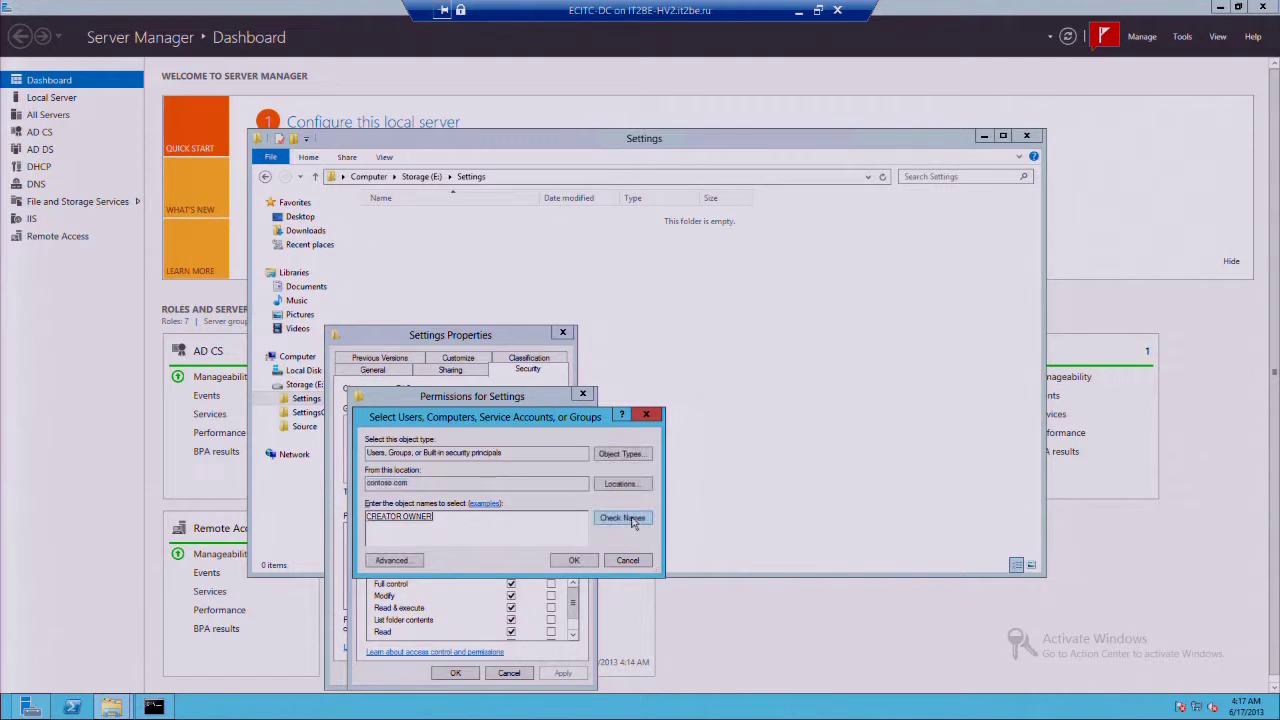
left_click(572, 561)
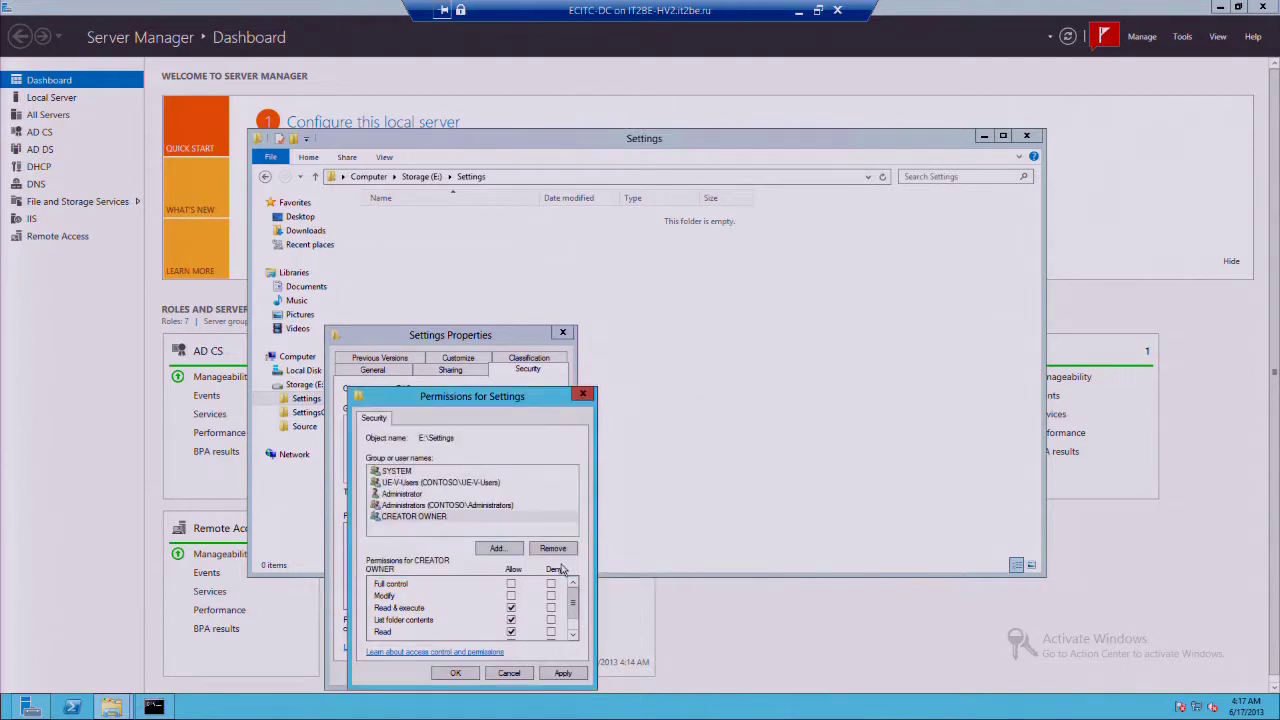
Allow CREATOR OWNER full control of the Settings folder, apply the permissions, and close the folder's properties.
left_click(511, 584)
scroll(576, 610, "down", 1)
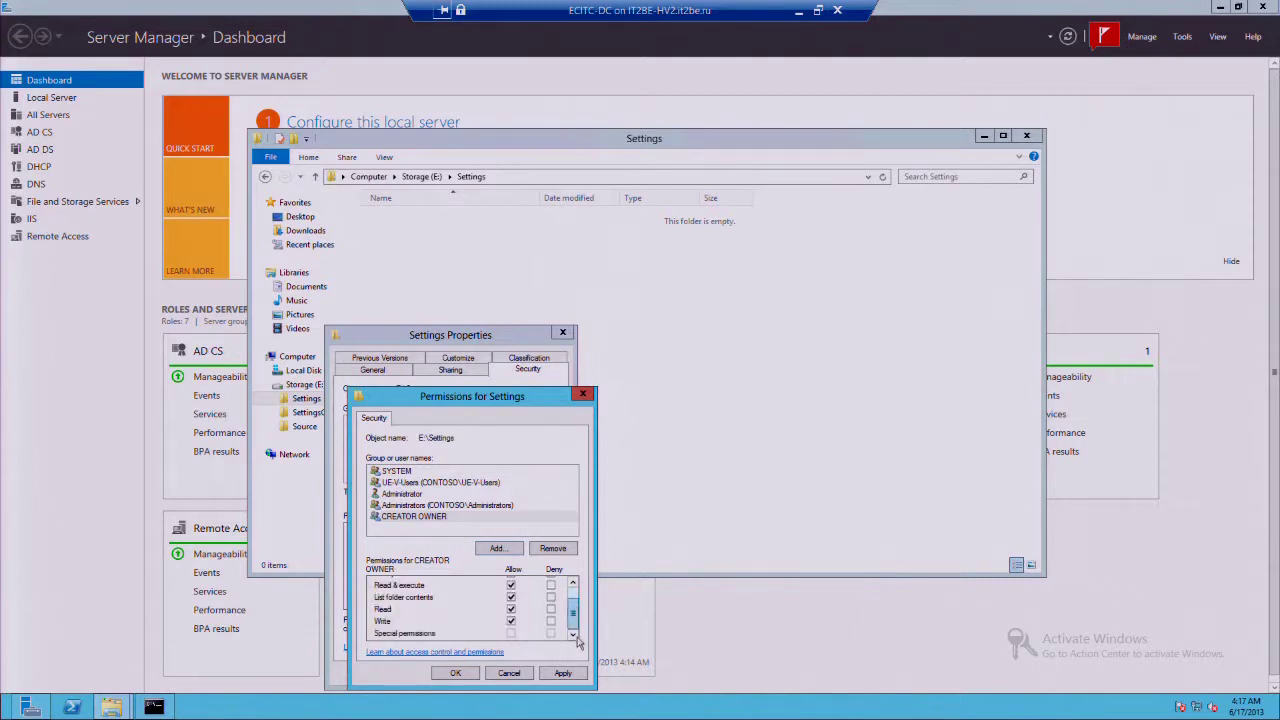
left_click(455, 673)
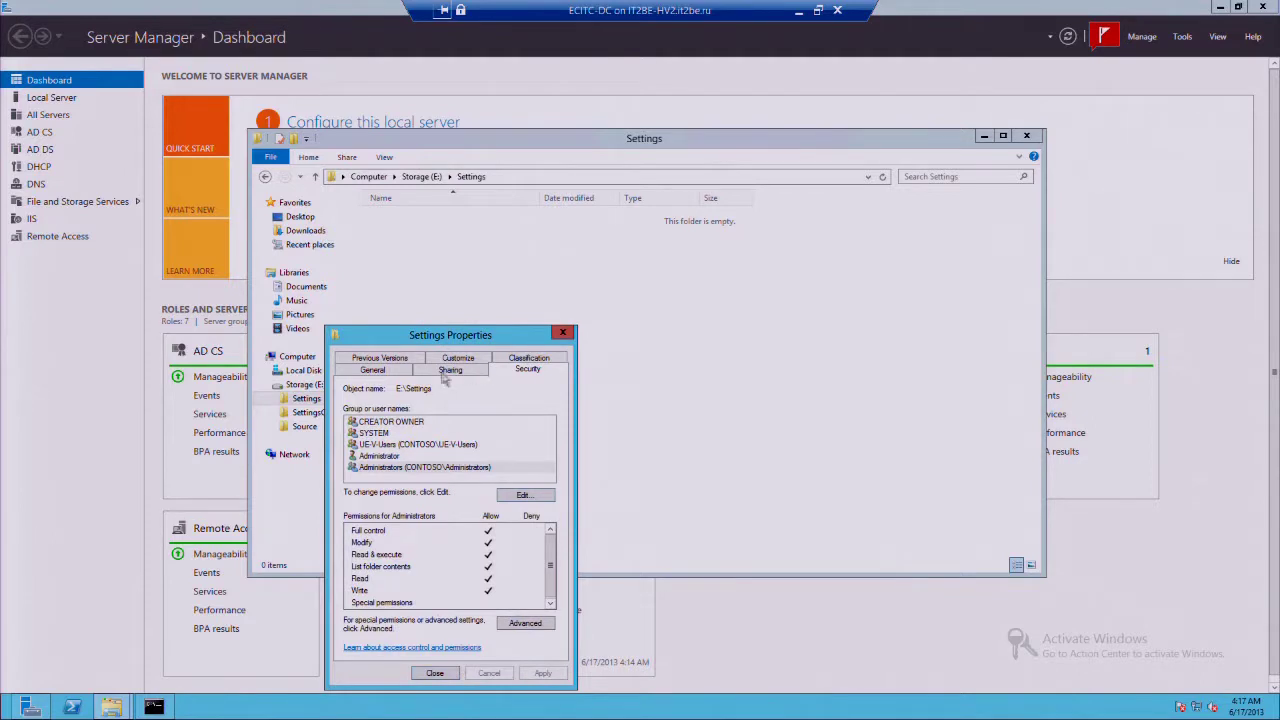
left_click(430, 673)
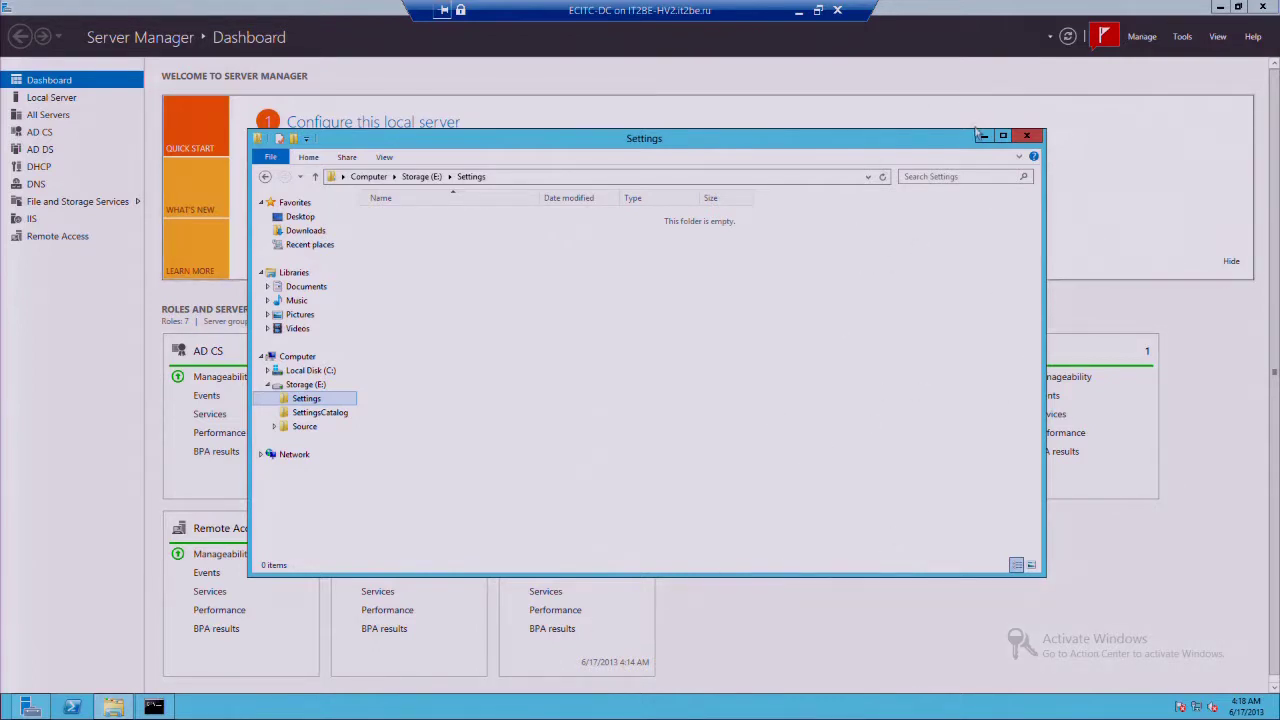
Review who the SettingsCatalog folder is shared with and their permission levels, and close its properties without changes.
left_click(294, 416)
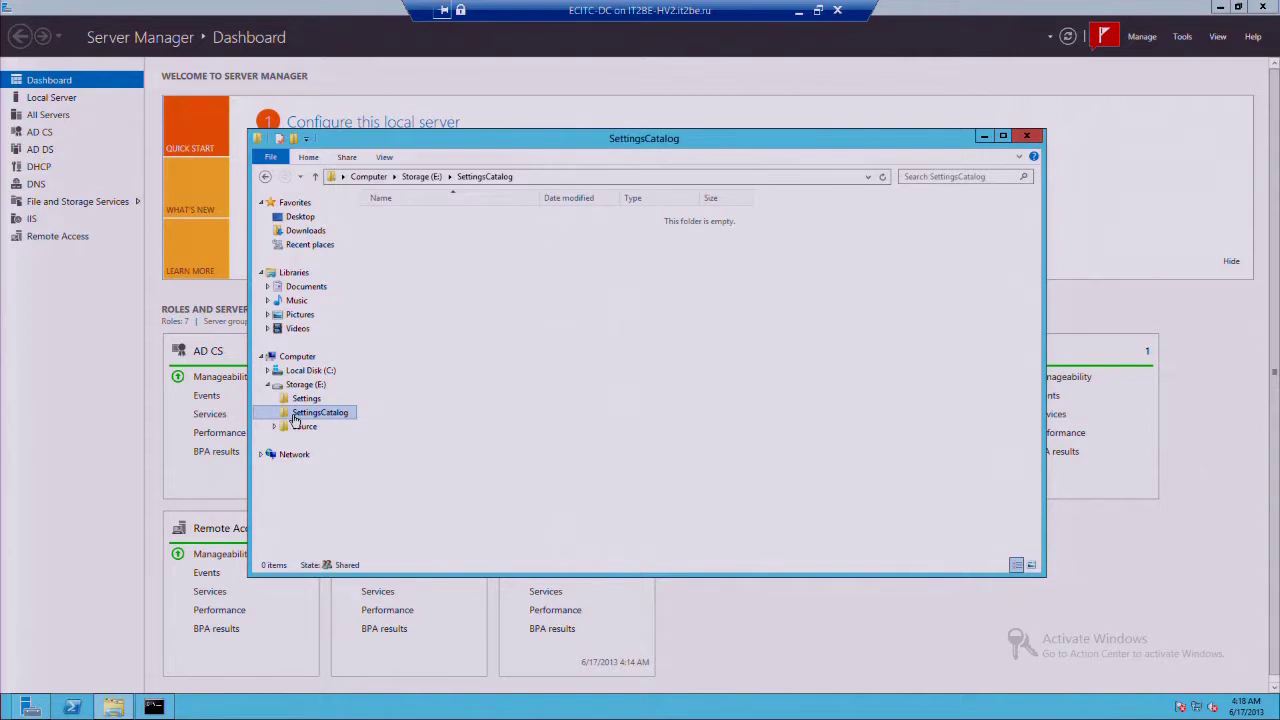
right_click(295, 420)
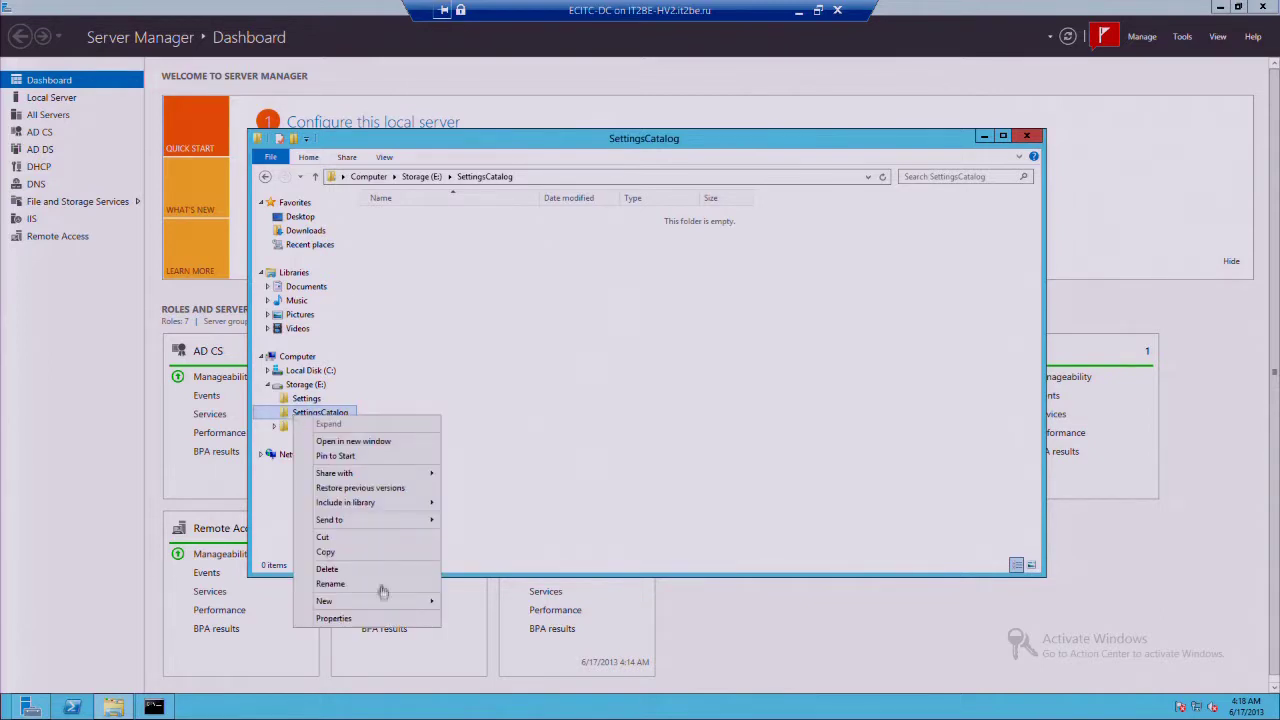
left_click(368, 618)
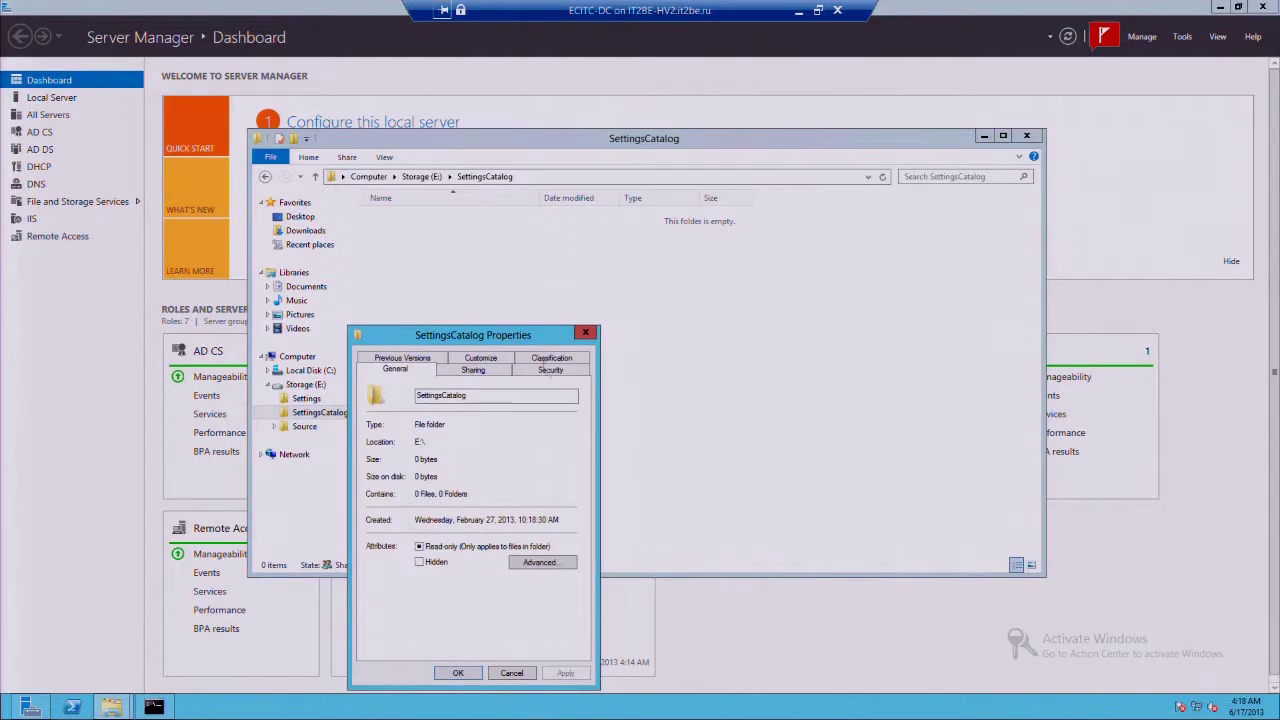
left_click(466, 372)
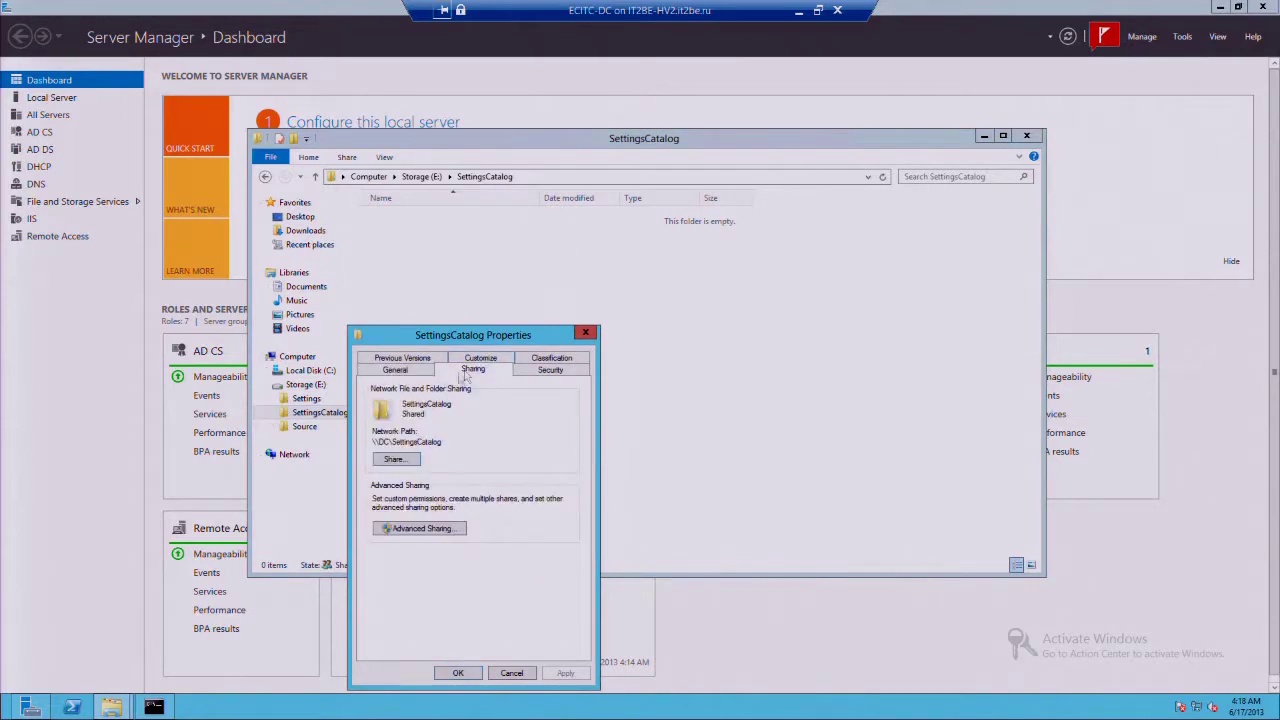
left_click(394, 461)
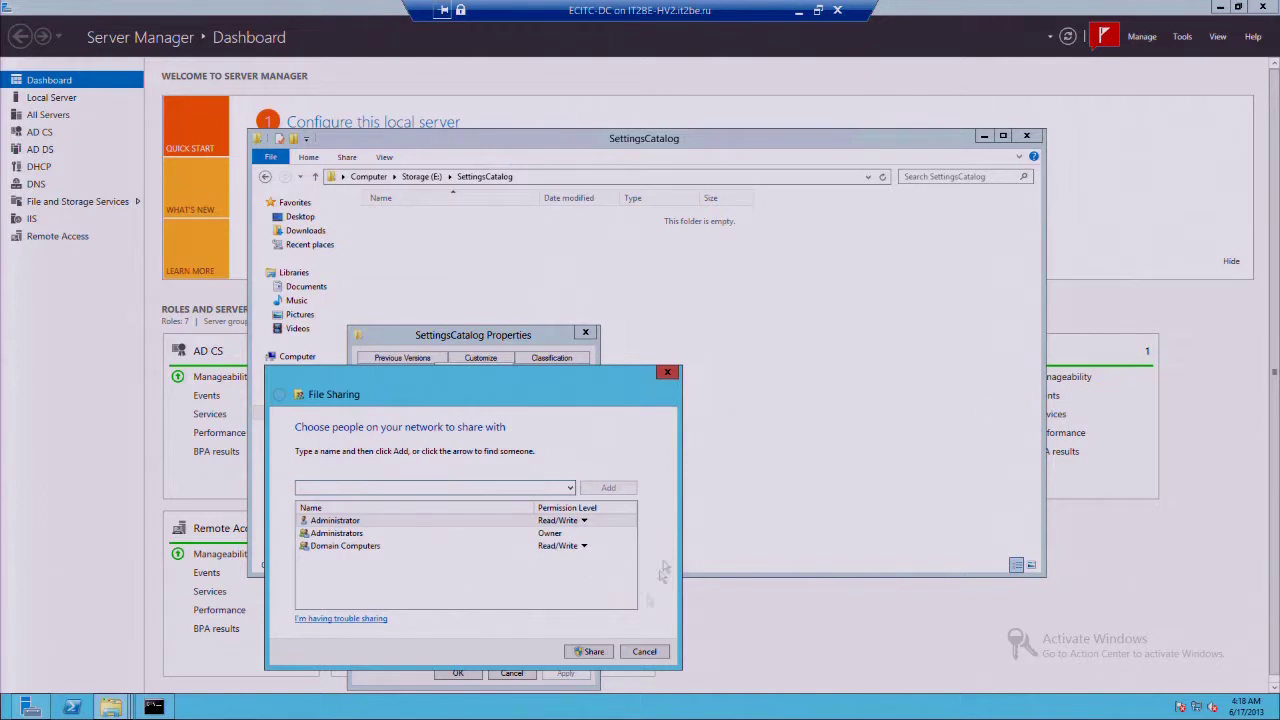
left_click(631, 651)
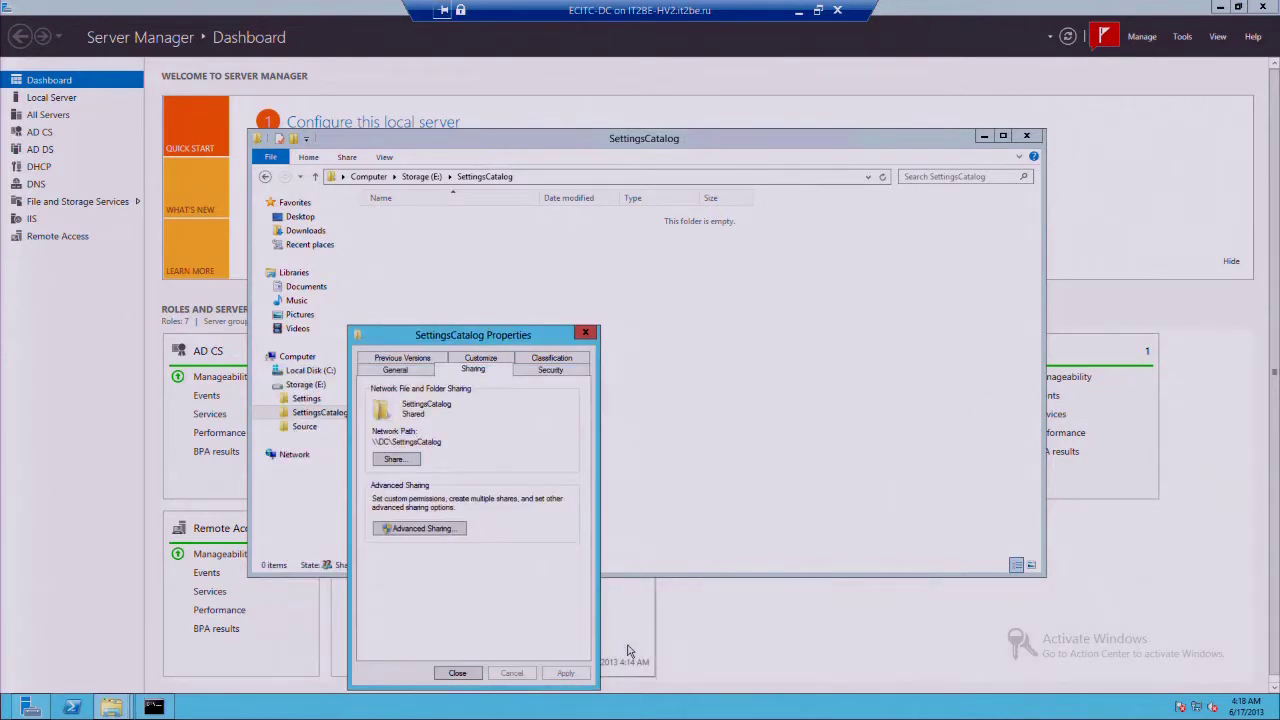
left_click(456, 678)
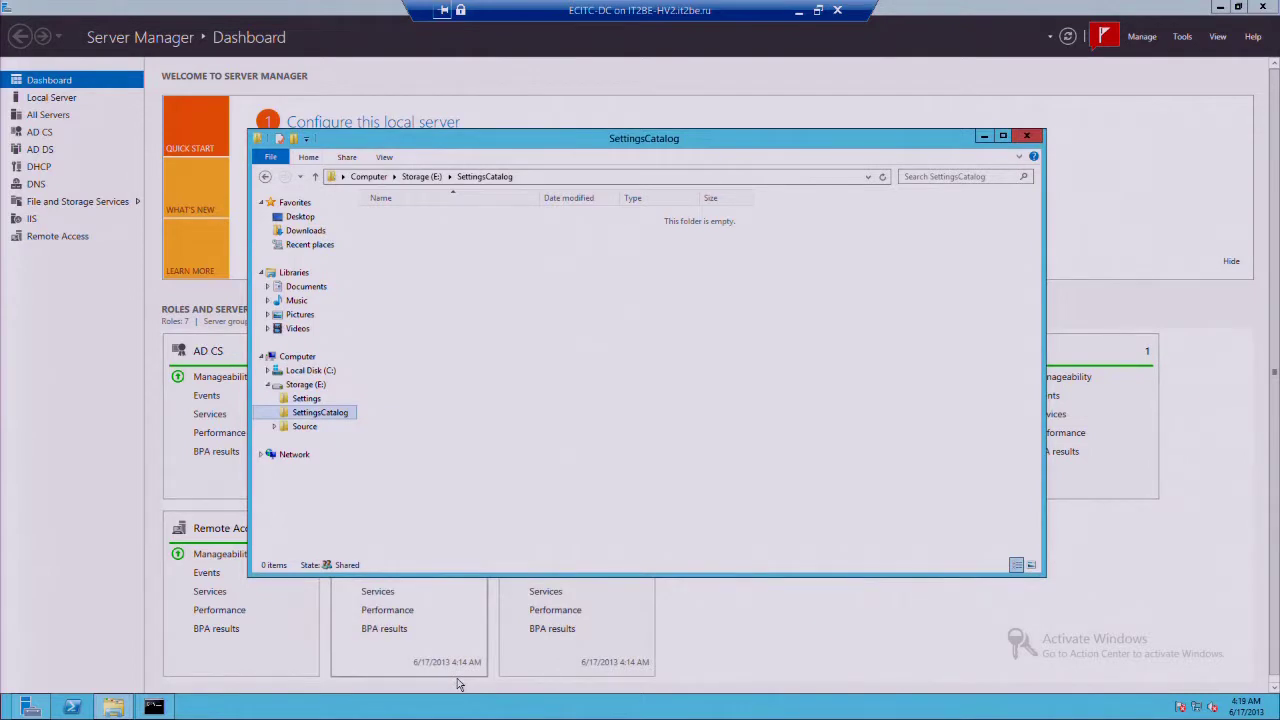
Examine the security permissions of Domain Computers on the SettingsCatalog folder, including the full list in the editable permissions.
right_click(341, 415)
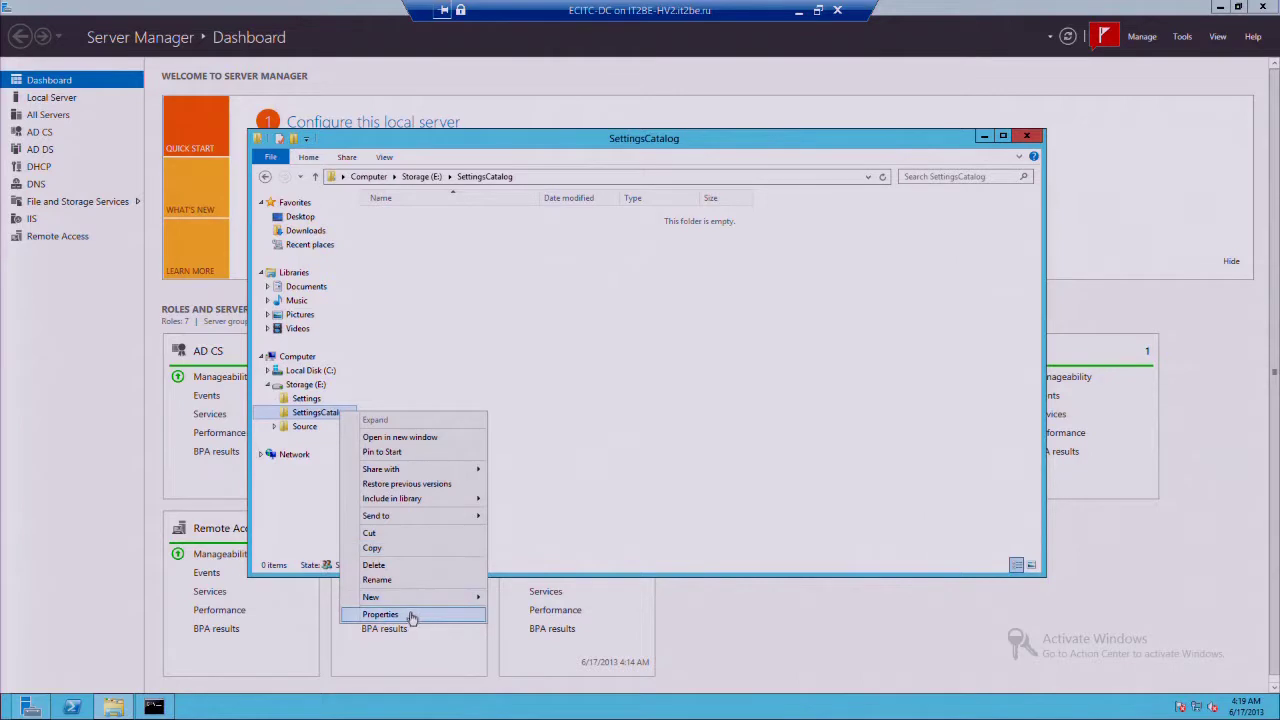
left_click(409, 614)
left_click(605, 372)
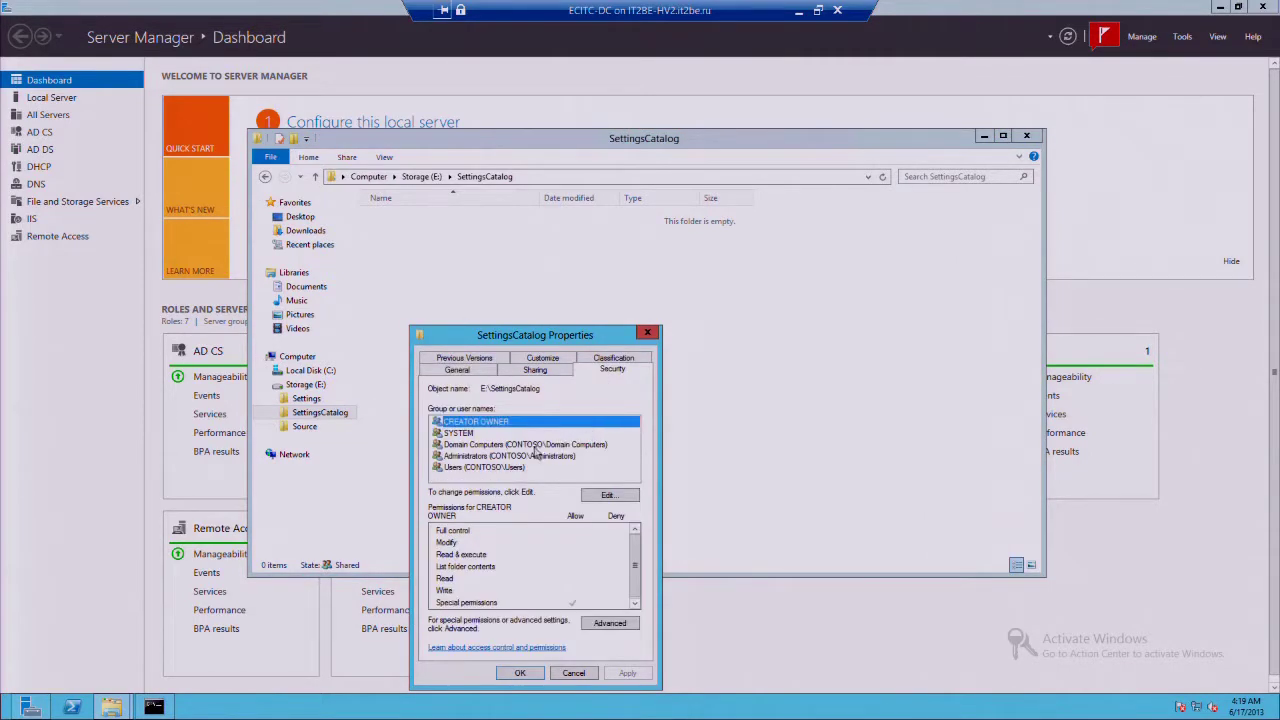
left_click(533, 447)
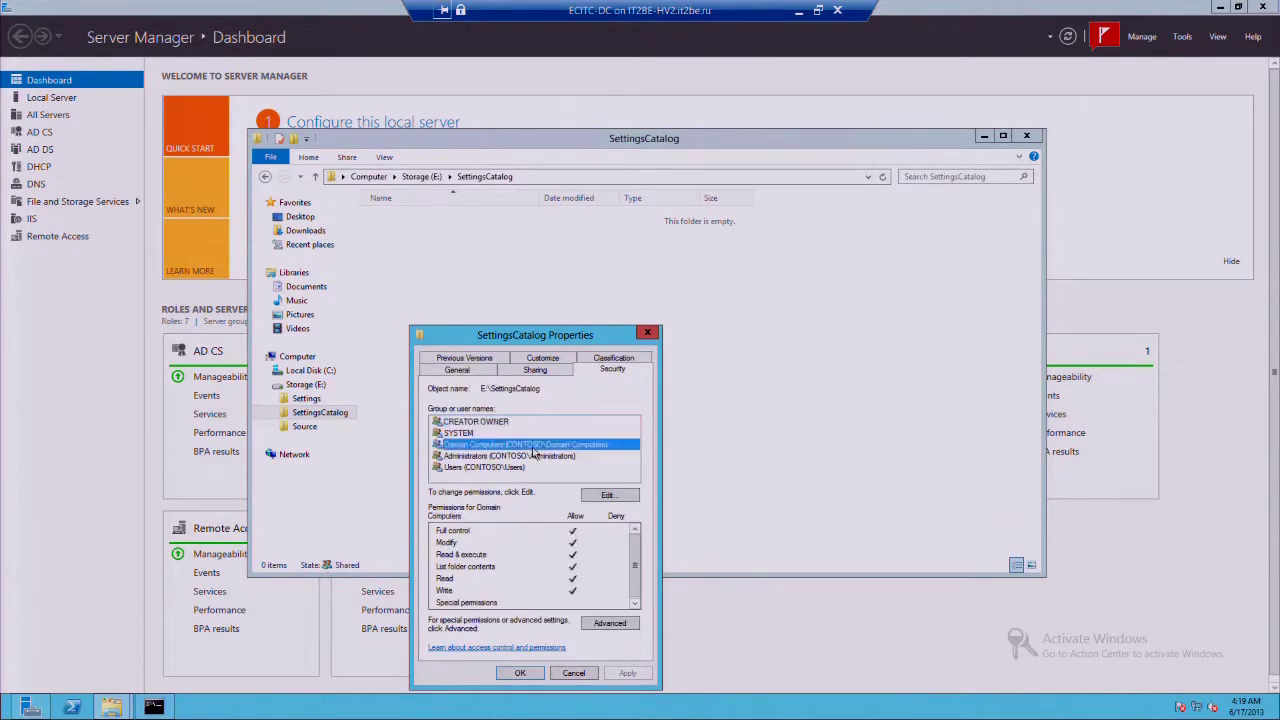
left_click(608, 496)
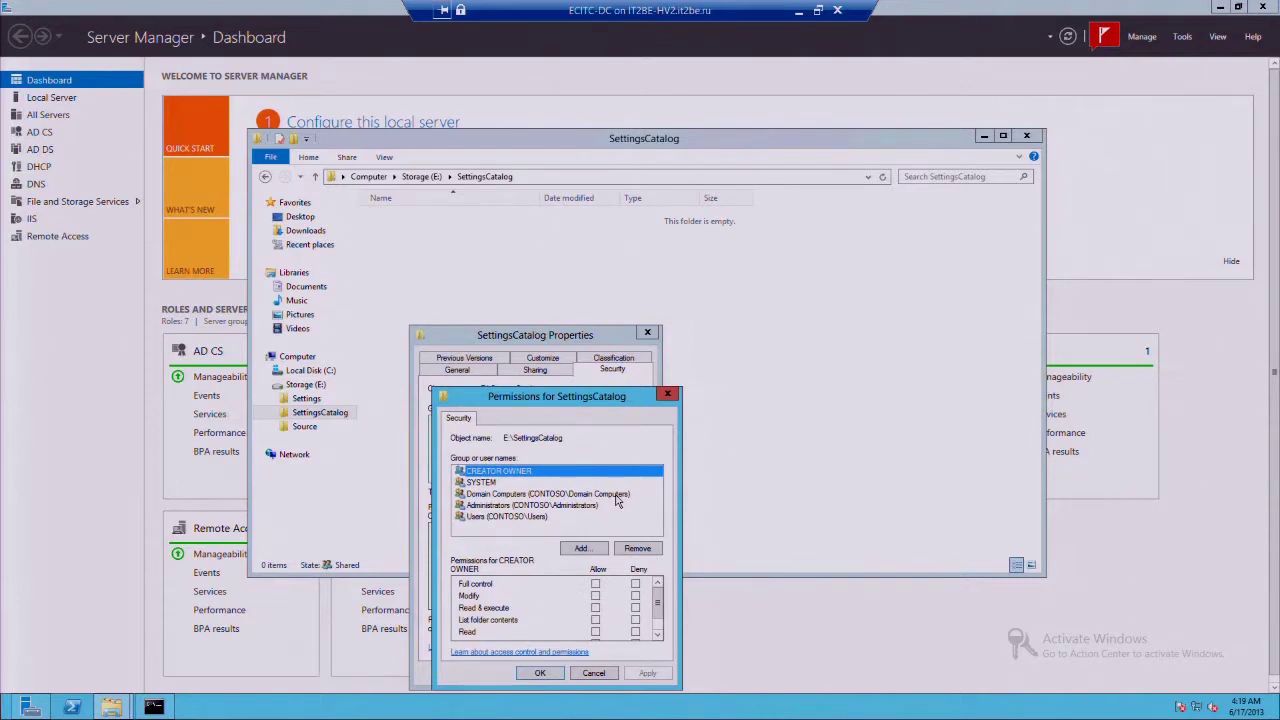
left_click(548, 483)
left_click(532, 494)
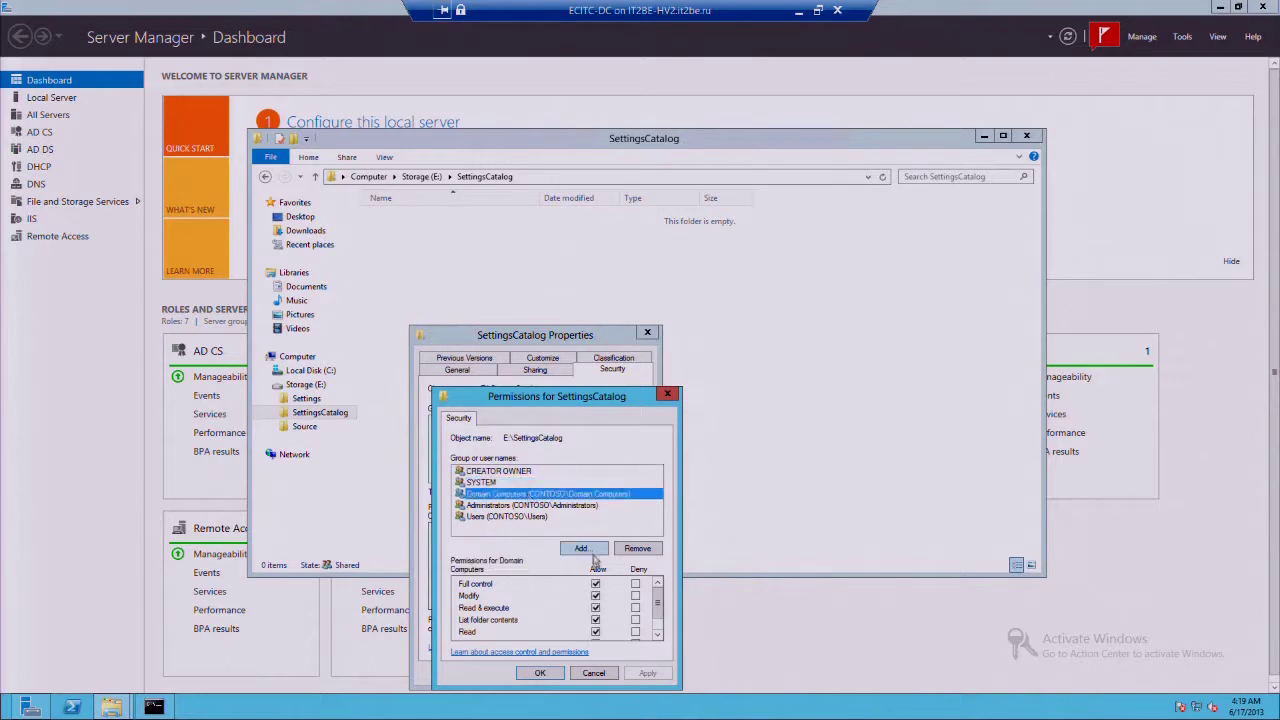
scroll(658, 606, "down", 2)
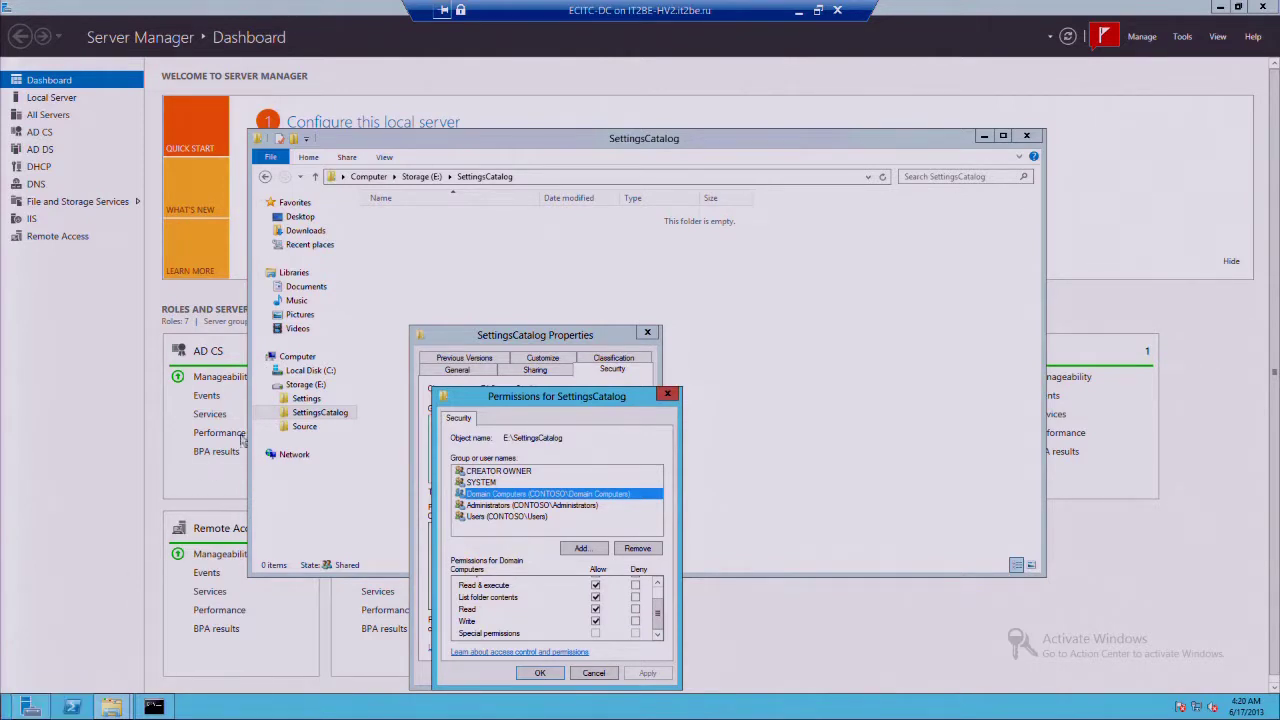
Open the PolicyDefinitions folder inside the Windows folder on Local Disk (C:).
left_click(322, 371)
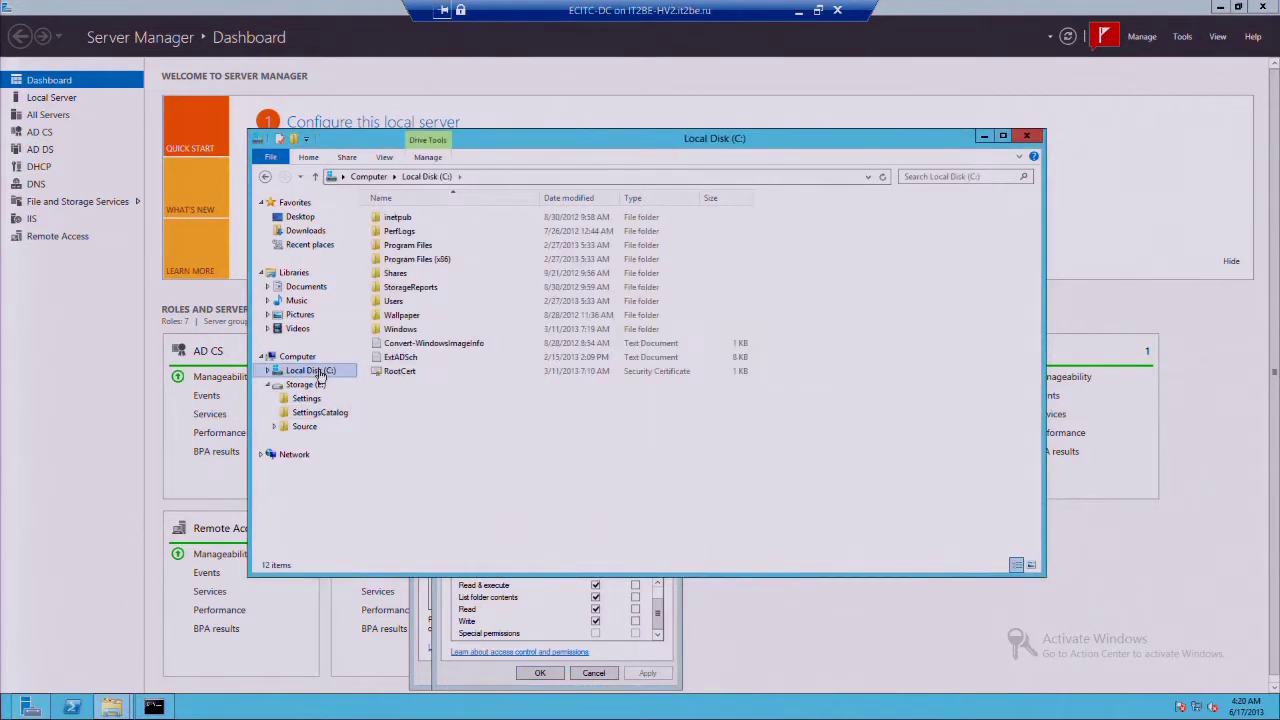
double_click(402, 331)
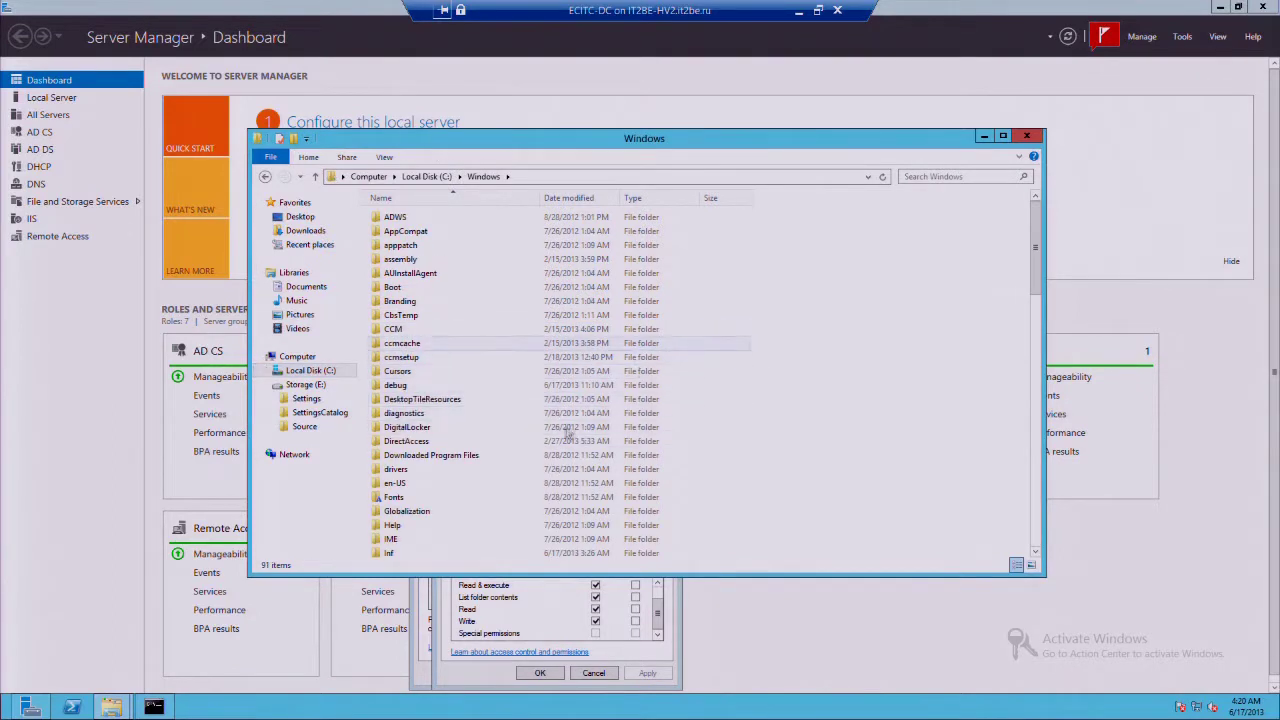
key("d")
key("Down")
key("Down")
key("Down")
key("Down")
key("Down")
key("Down")
key("Down")
key("Down")
key("Down")
key("Down")
key("Down")
key("Down")
key("Down")
key("Down")
key("Down")
key("Down")
key("Down")
key("Down")
key("Down")
key("Down")
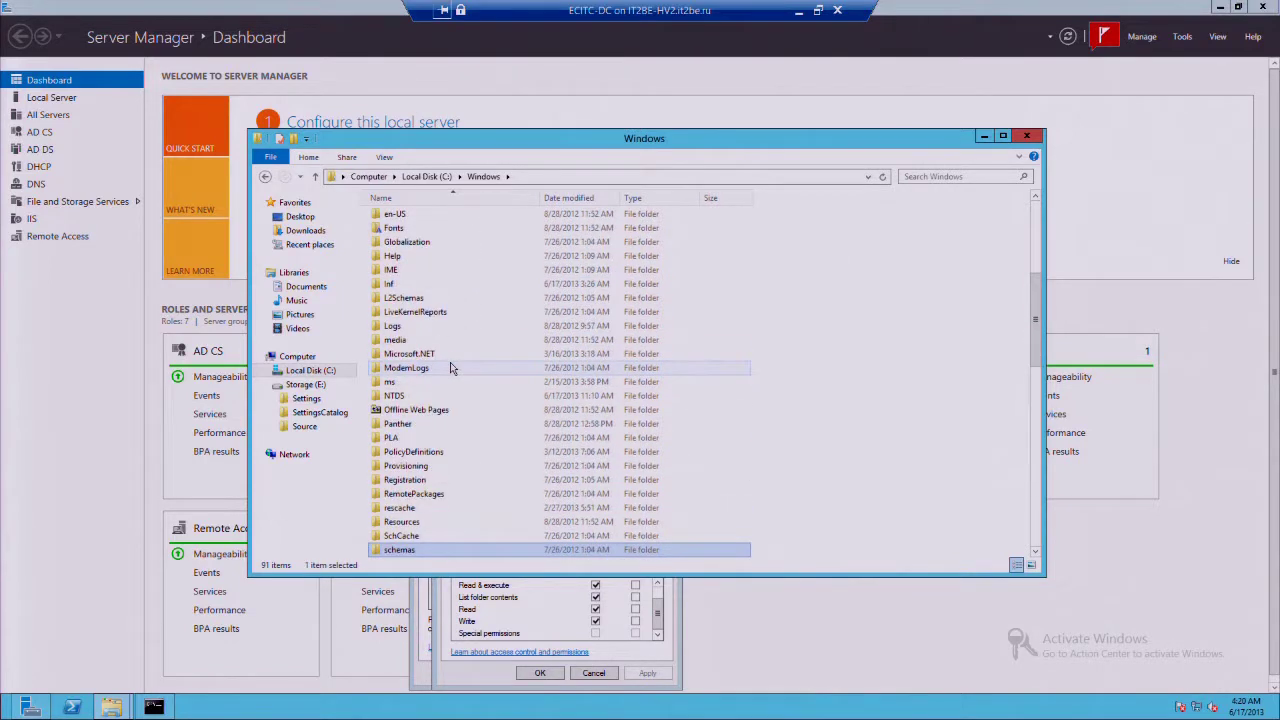
key("Up")
key("Up")
key("Up")
key("Up")
key("Up")
key("Up")
key("Up")
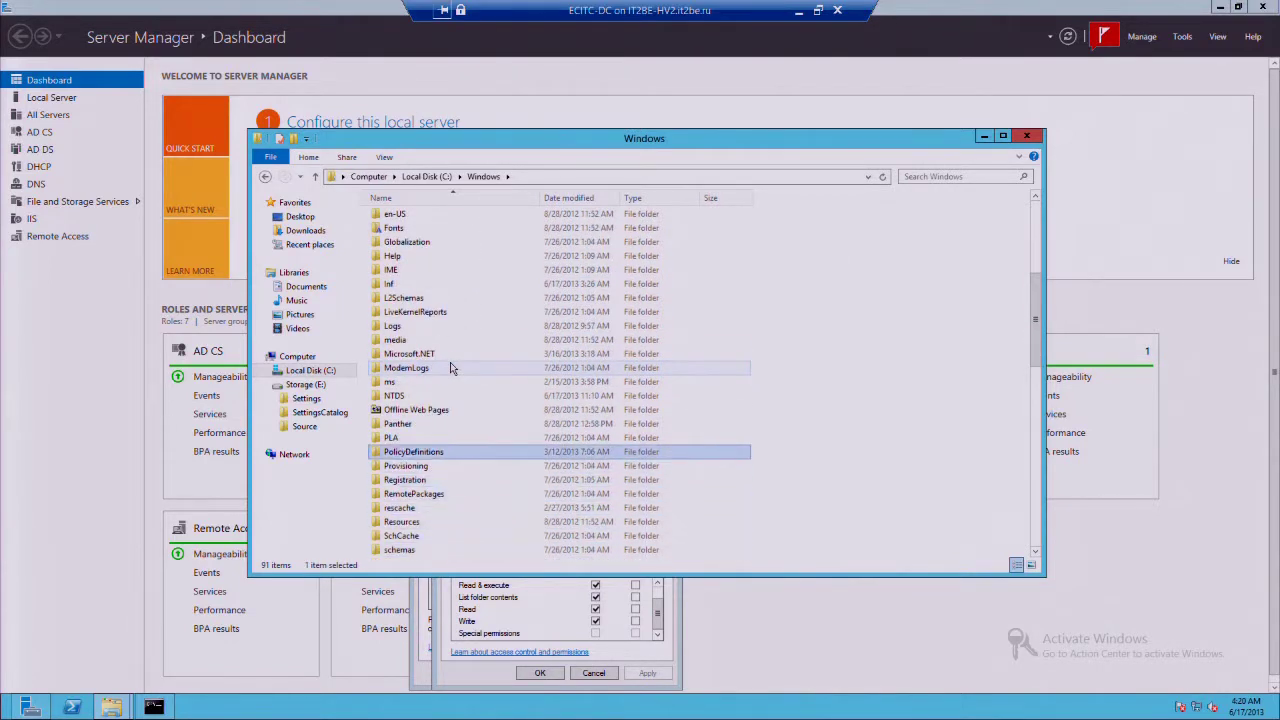
key("Return")
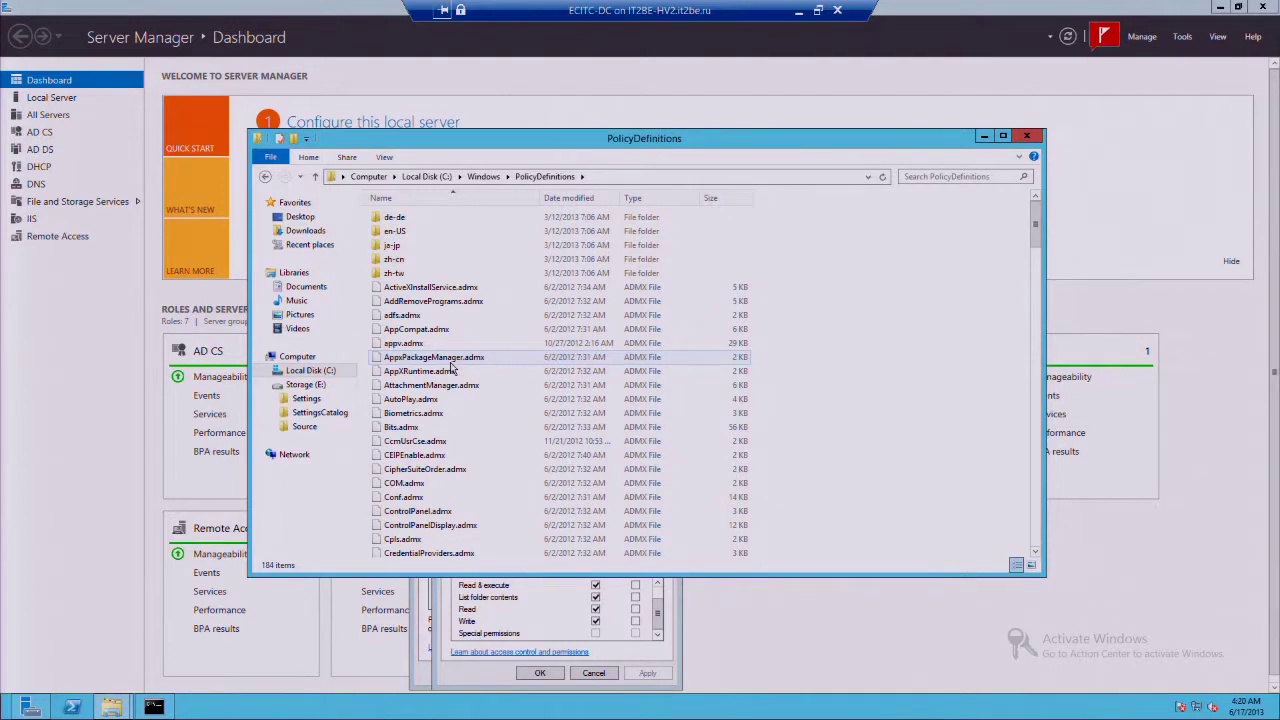
Locate and select the UserExperienceVirtualization.admx template in the PolicyDefinitions folder.
key("Down")
key("Down")
key("Down")
key("Down")
key("Down")
key("Down")
key("Down")
key("Down")
key("Down")
key("Down")
key("Down")
key("Down")
key("Down")
key("Down")
key("Down")
key("Down")
key("Down")
key("Down")
key("Down")
key("Down")
key("Down")
key("Down")
key("Down")
key("Down")
key("Down")
key("Down")
key("Down")
key("Down")
key("Down")
key("Down")
key("Down")
key("Down")
key("Down")
key("Down")
key("Down")
key("Down")
key("Down")
key("Down")
key("Down")
key("Down")
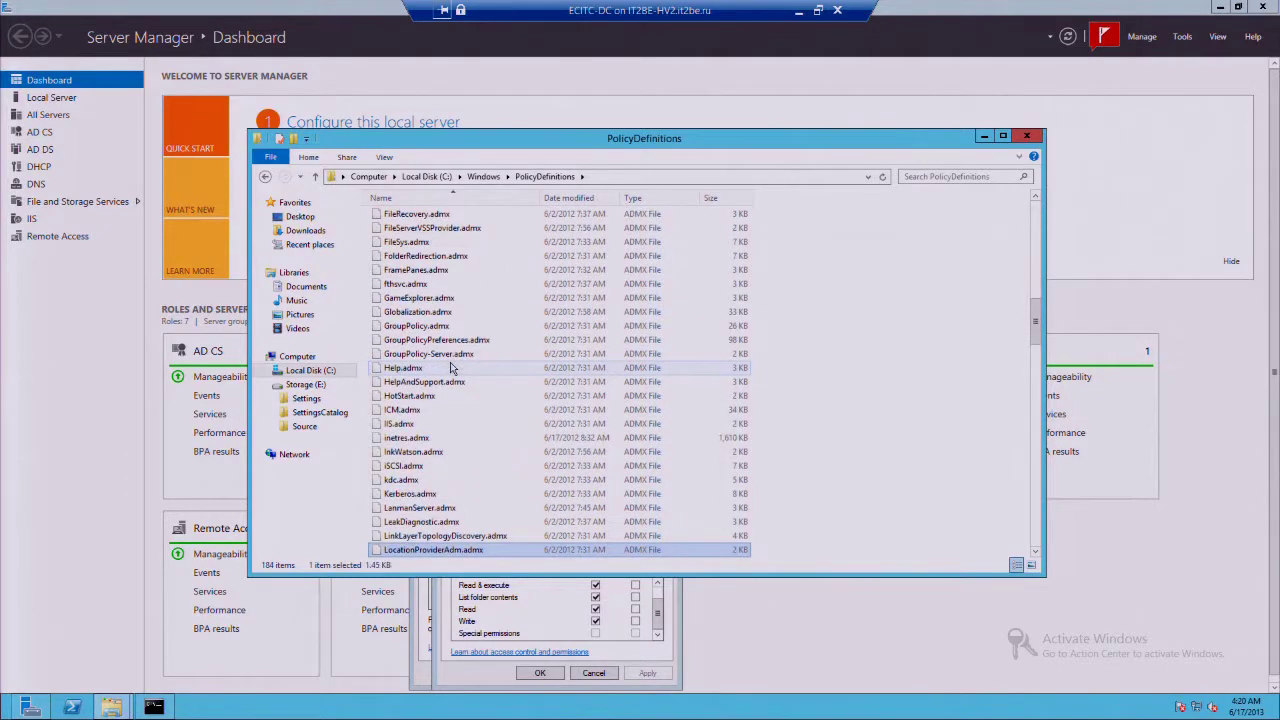
key("u")
key("Down")
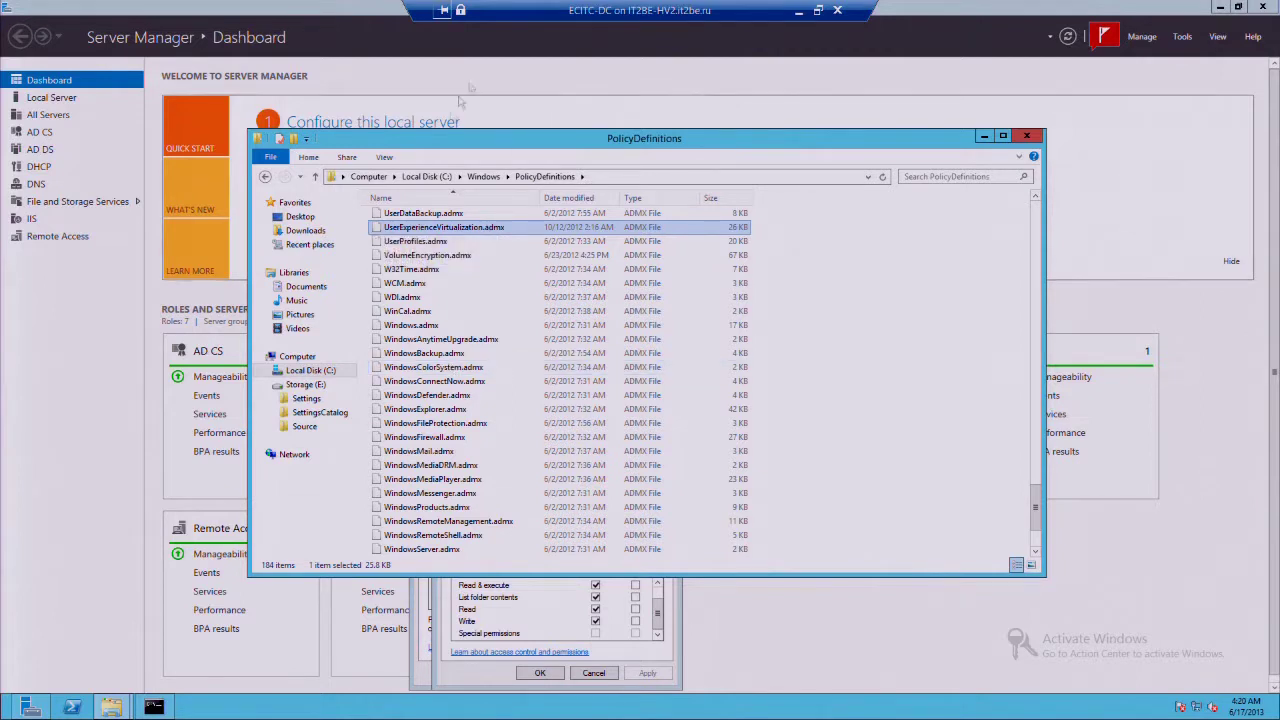
Try to open UserExperienceVirtualization.admx, dismiss the app suggestion, and select the file again.
double_click(415, 232)
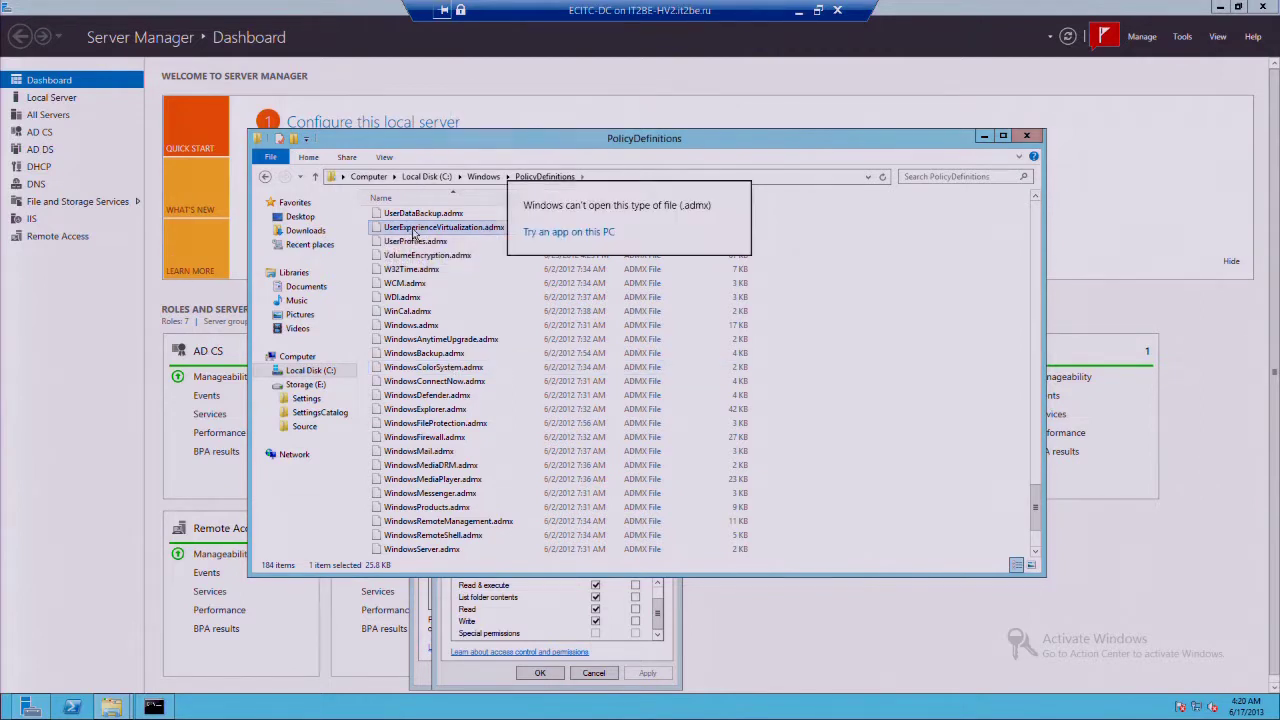
left_click(843, 338)
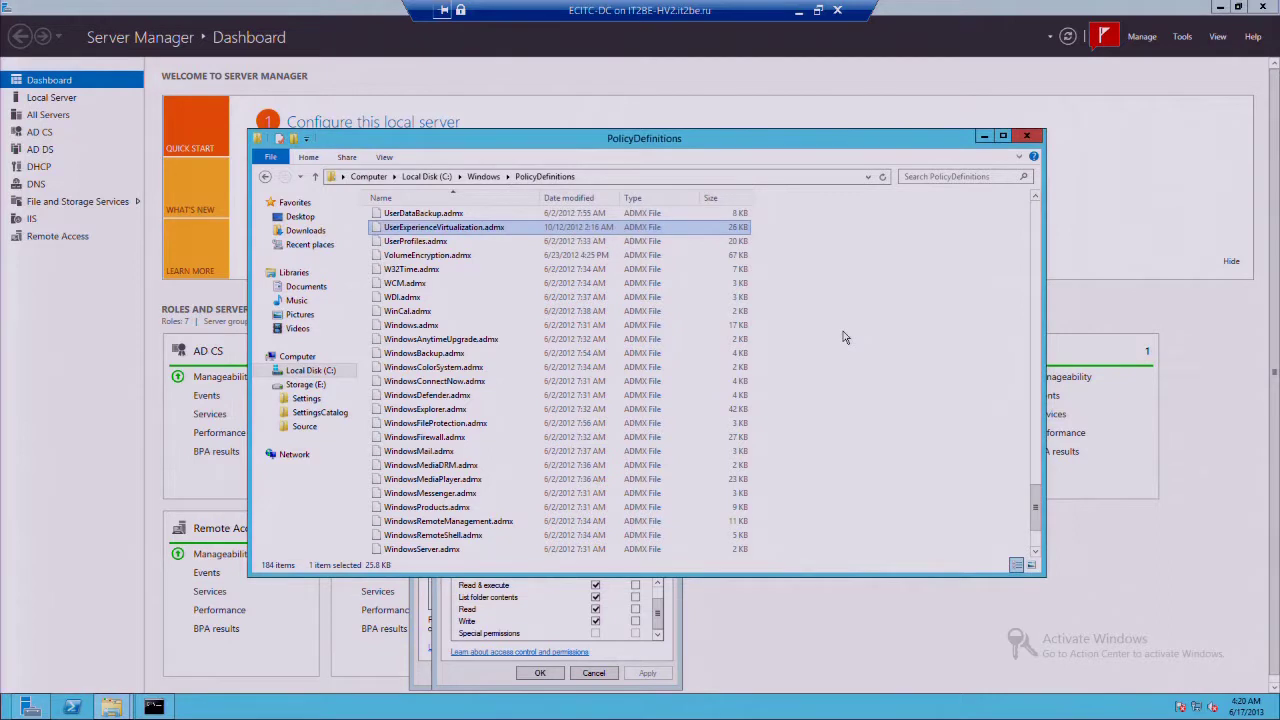
left_click(843, 338)
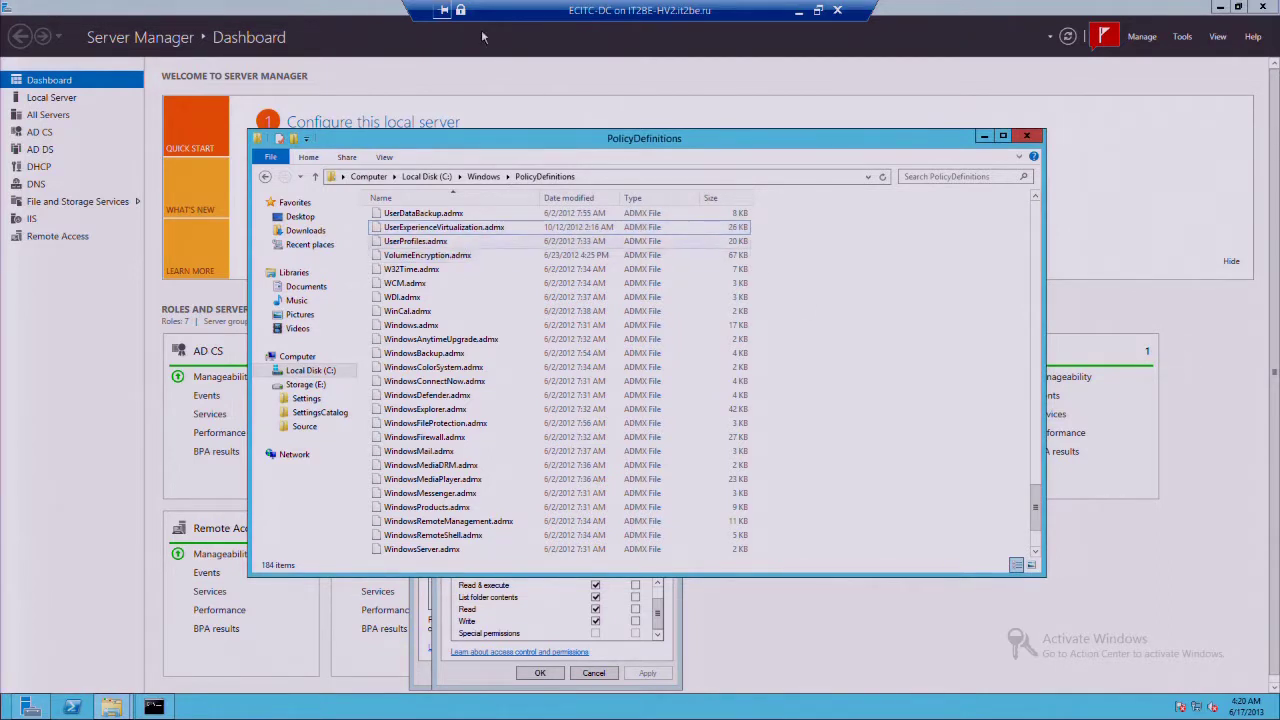
left_click(460, 228)
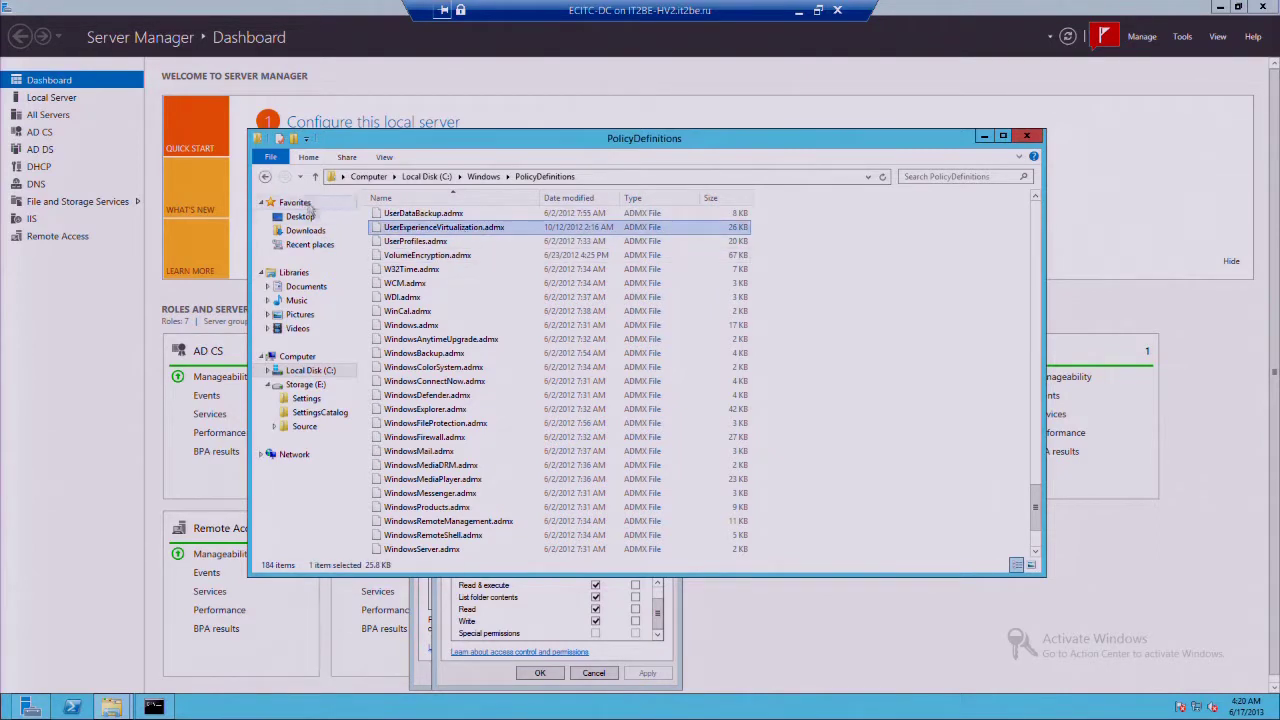
left_click(265, 177)
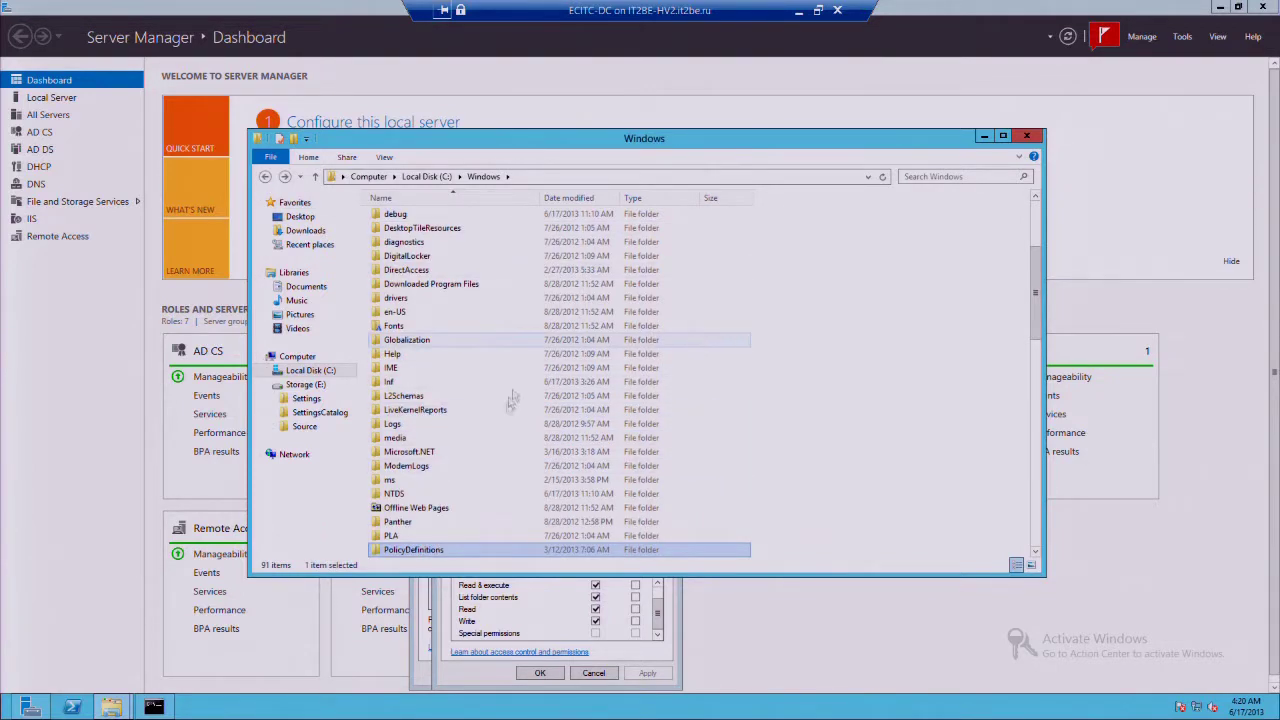
key("e")
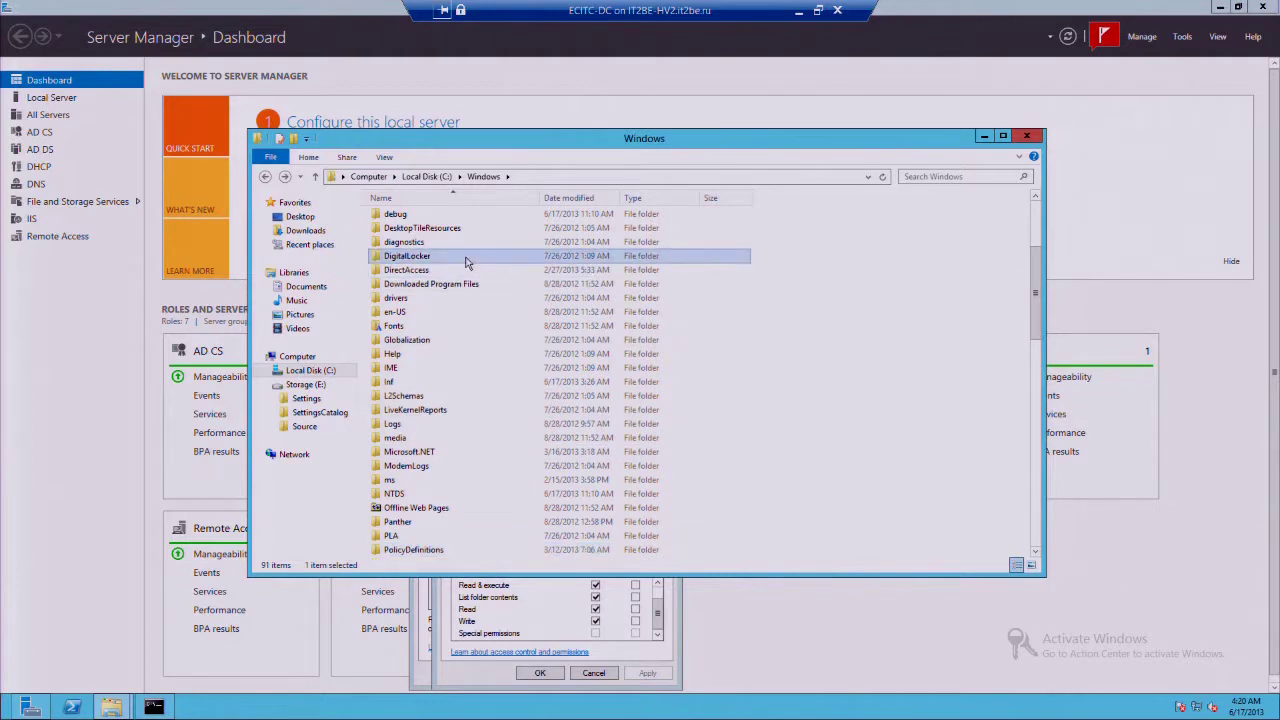
key("Return")
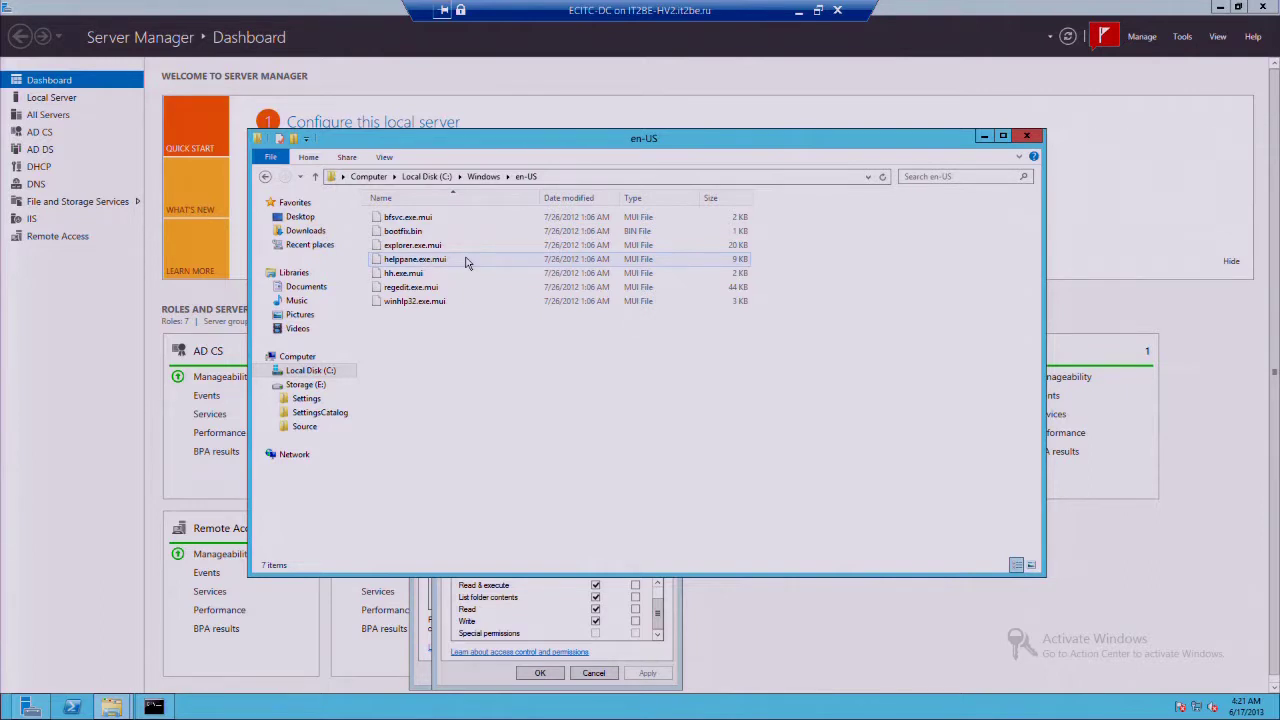
left_click_drag(465, 261, 466, 251)
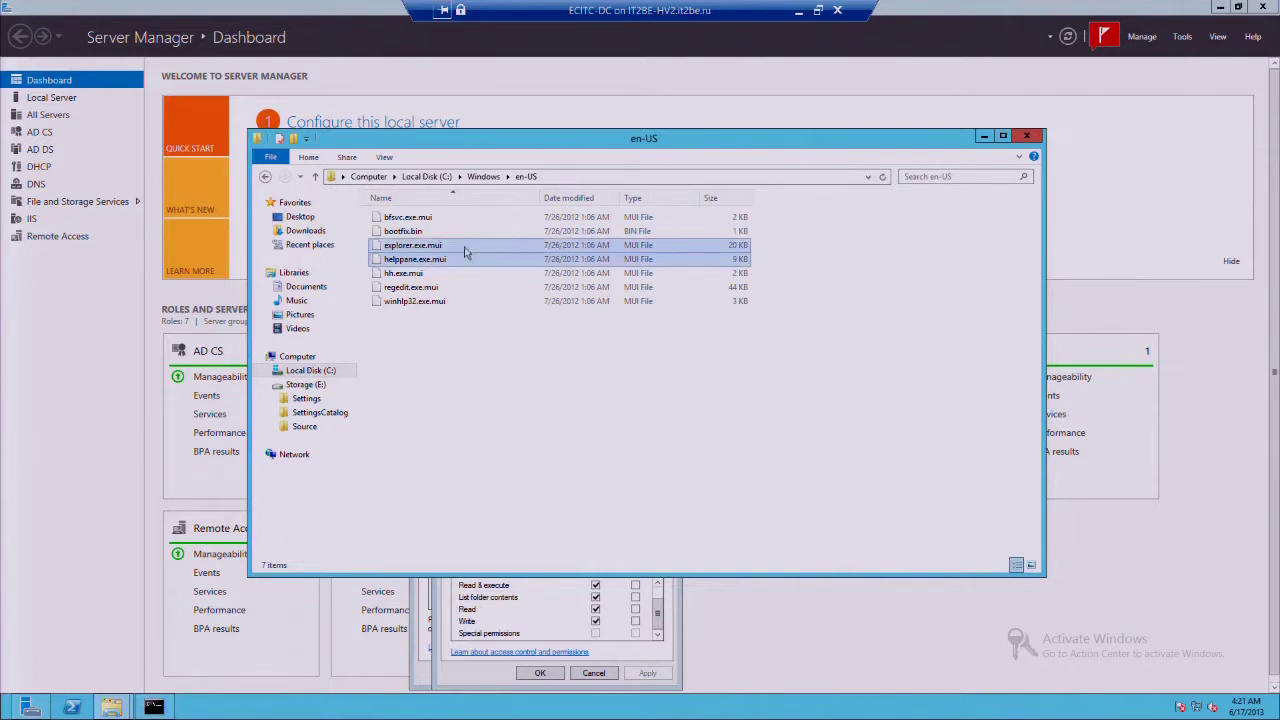
left_click(465, 300)
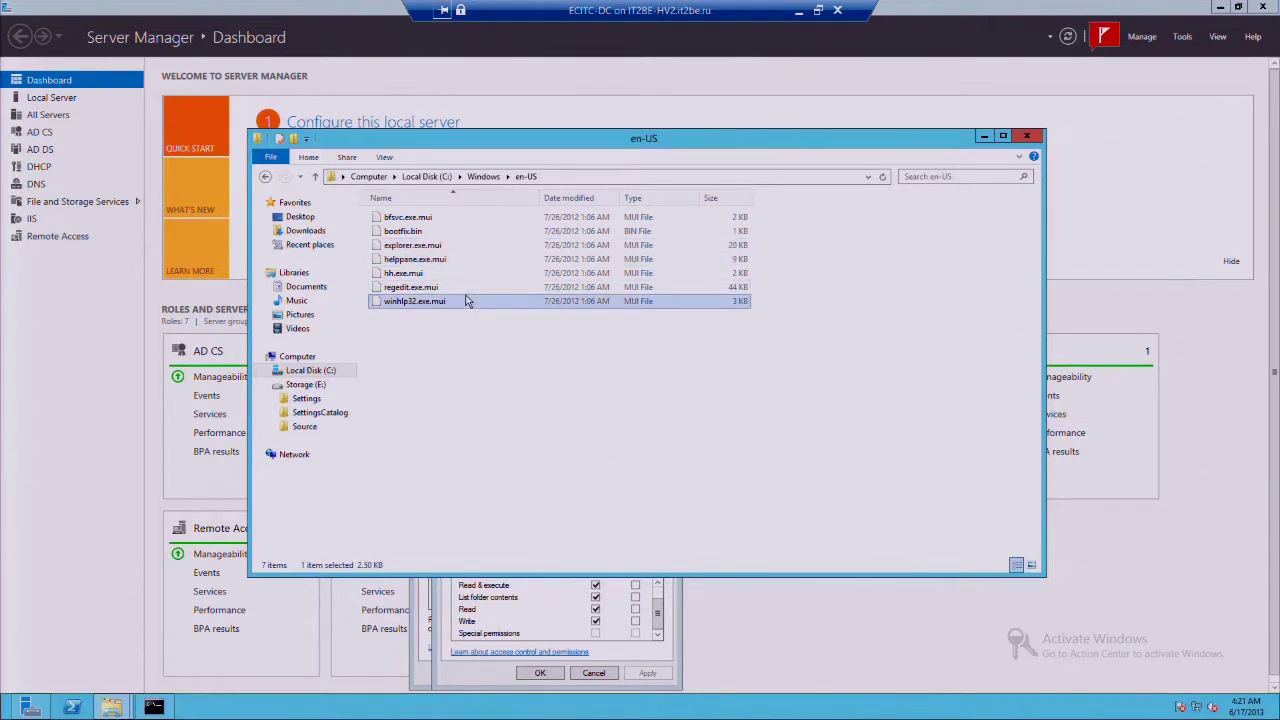
key("Up")
key("Up")
key("Up")
key("Up")
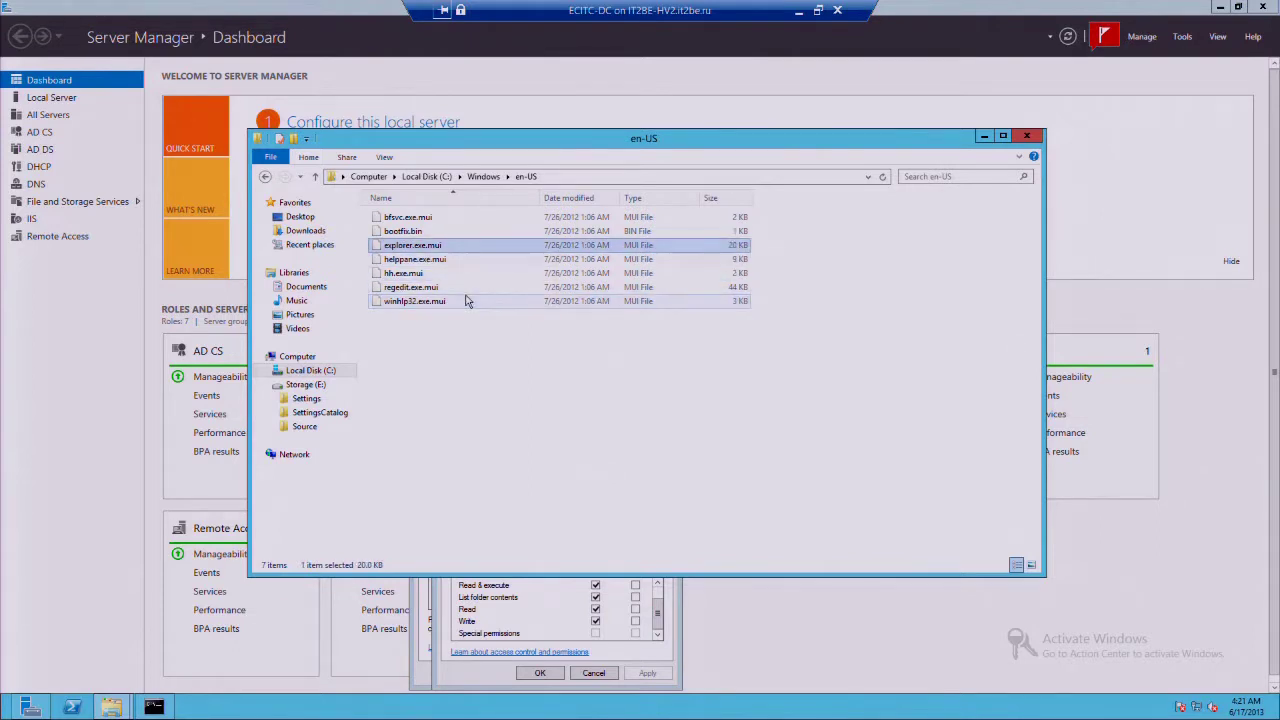
key("BackSpace")
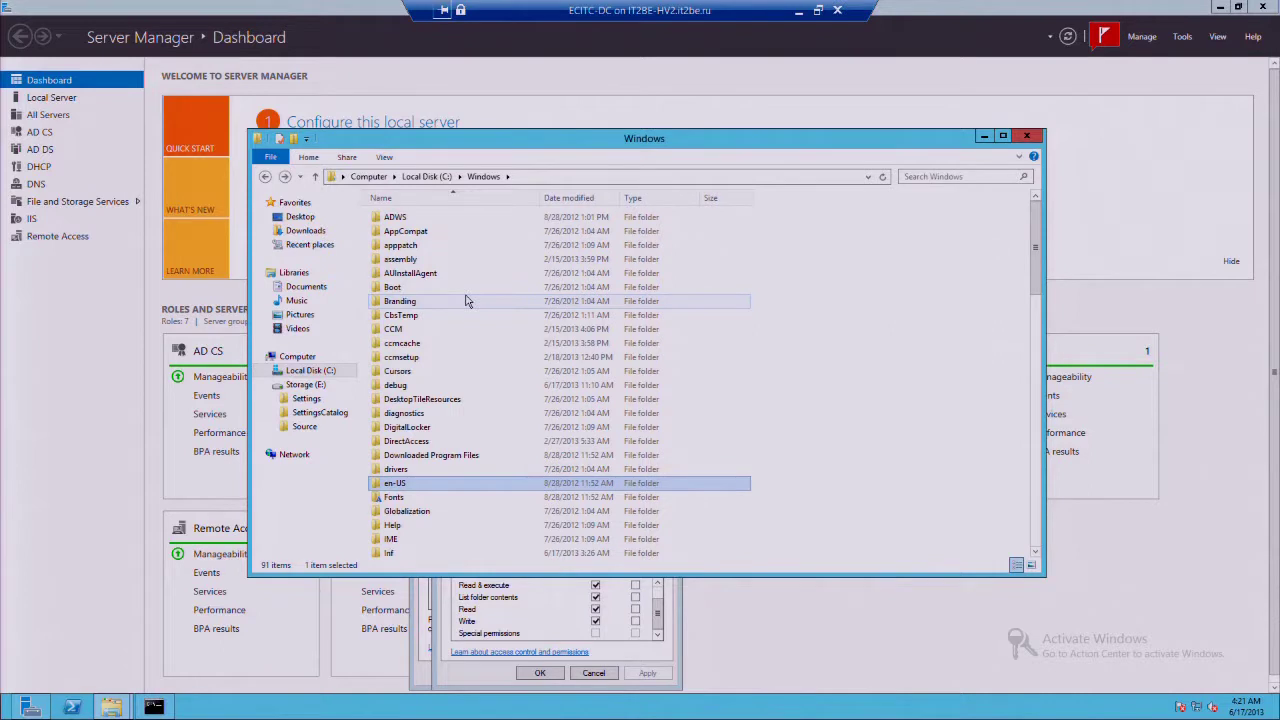
Open the en-US language subfolder of PolicyDefinitions in the Windows folder.
key("Up")
key("Up")
key("Up")
key("Up")
key("Up")
key("Up")
key("Up")
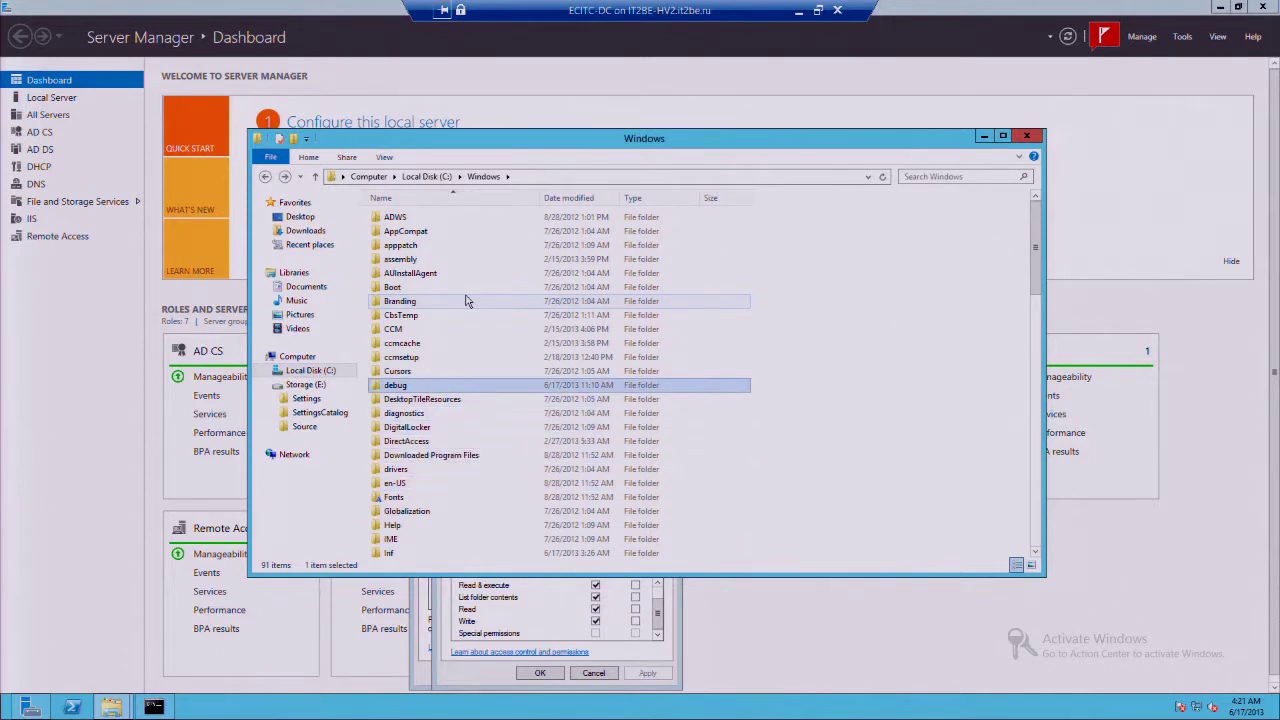
key("p")
key("Down")
key("Down")
key("Down")
key("Up")
key("Return")
key("e")
key("Return")
Locate and select the UserExperienceVirtualization.adml language file in the en-US policy definitions folder.
key("Down")
key("Down")
key("Down")
key("Down")
key("Down")
key("Down")
key("Down")
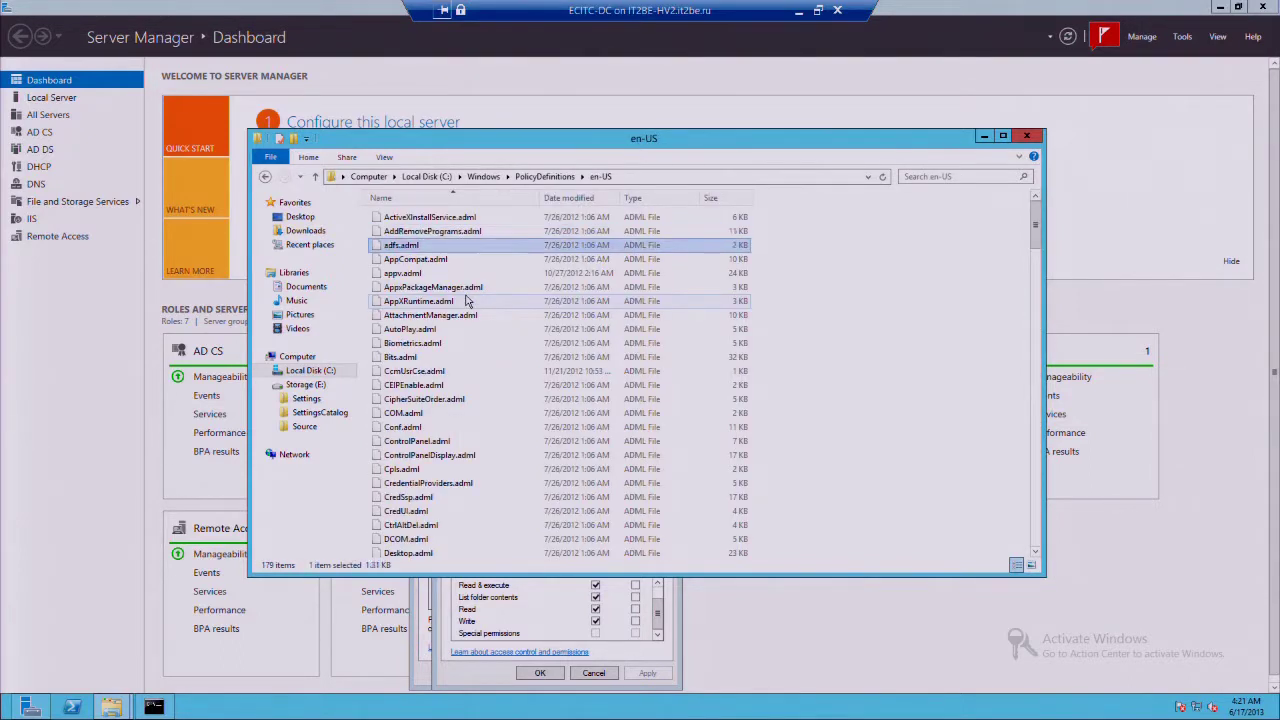
key("u")
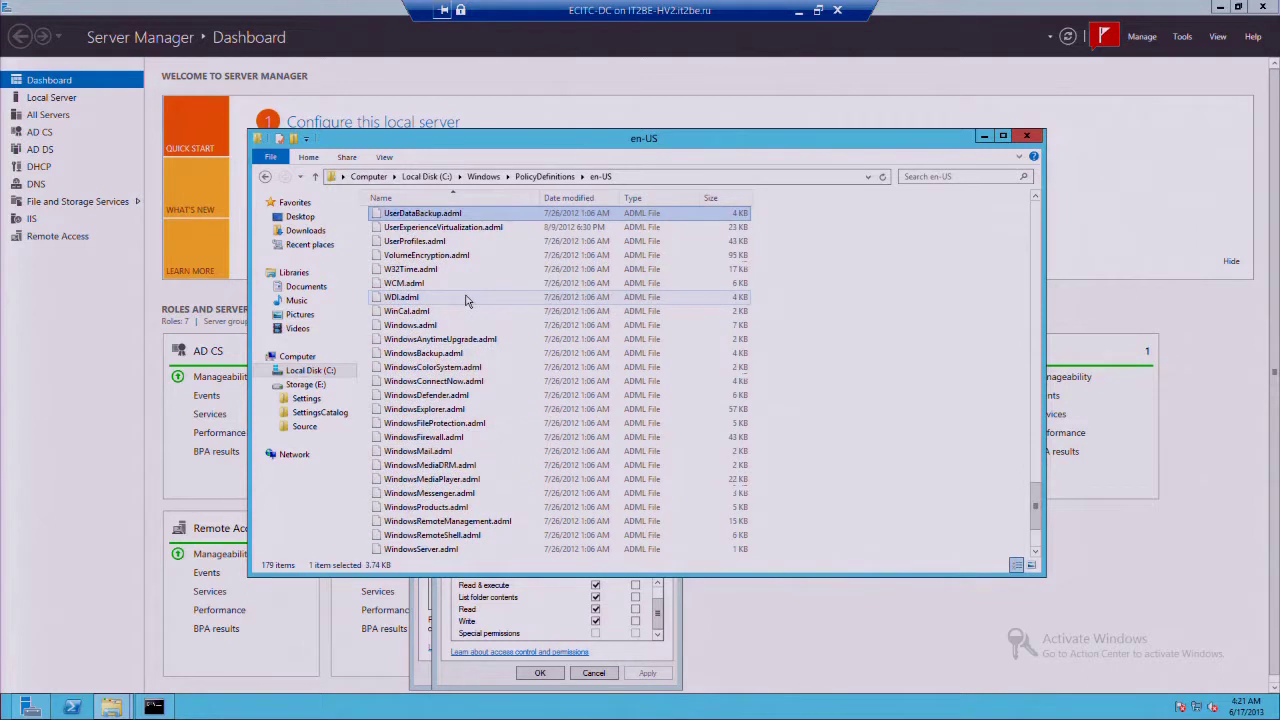
key("Down")
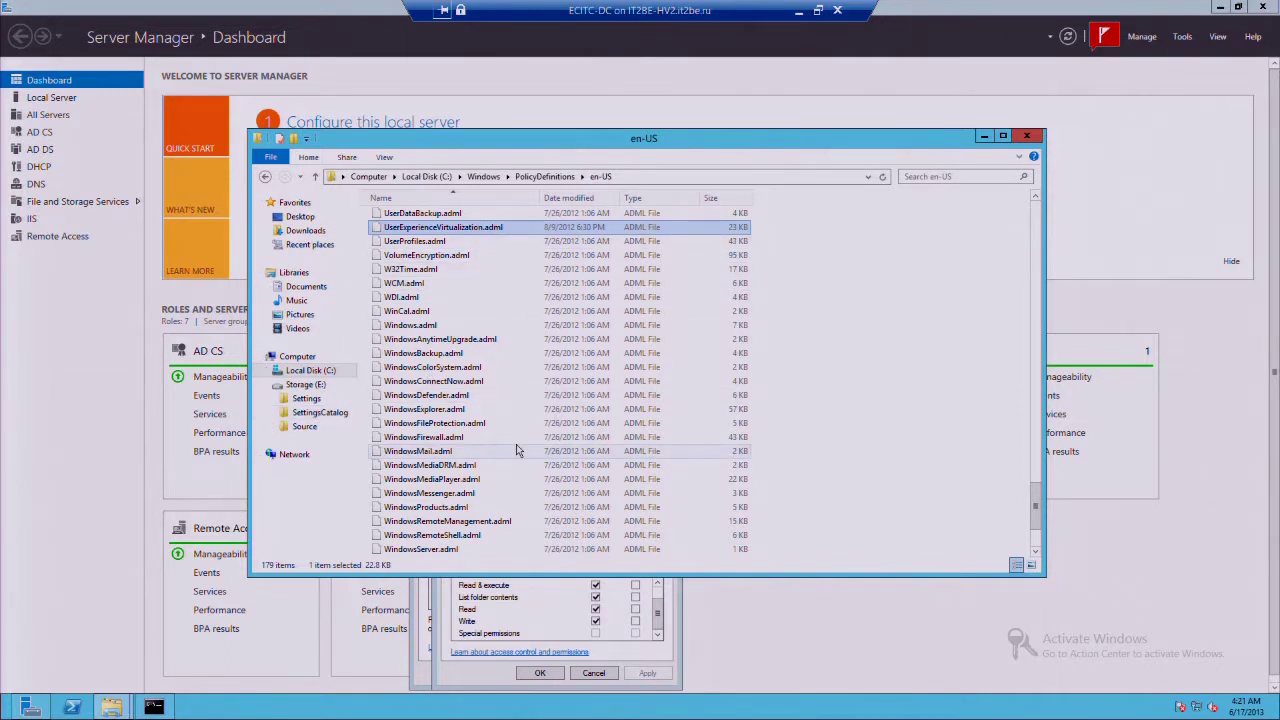
Search the installed apps for "group" and launch the Group Policy Management console.
key("super+q")
type("group")
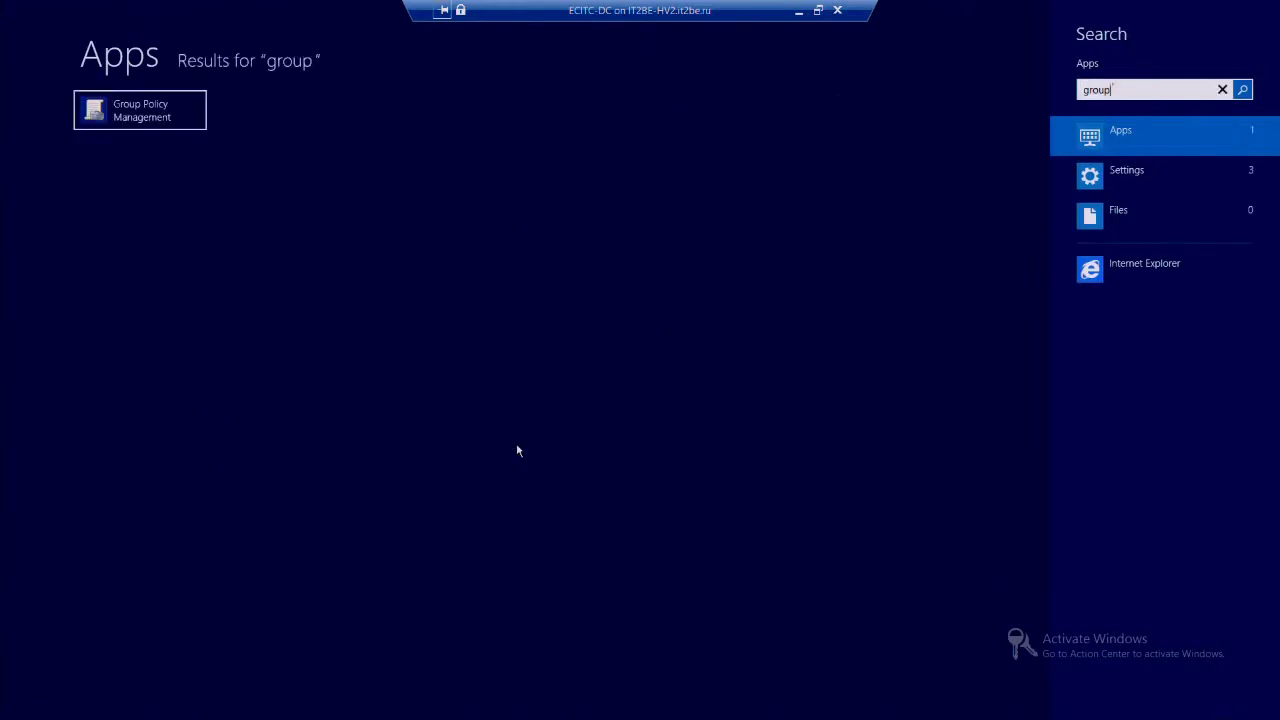
left_click(140, 117)
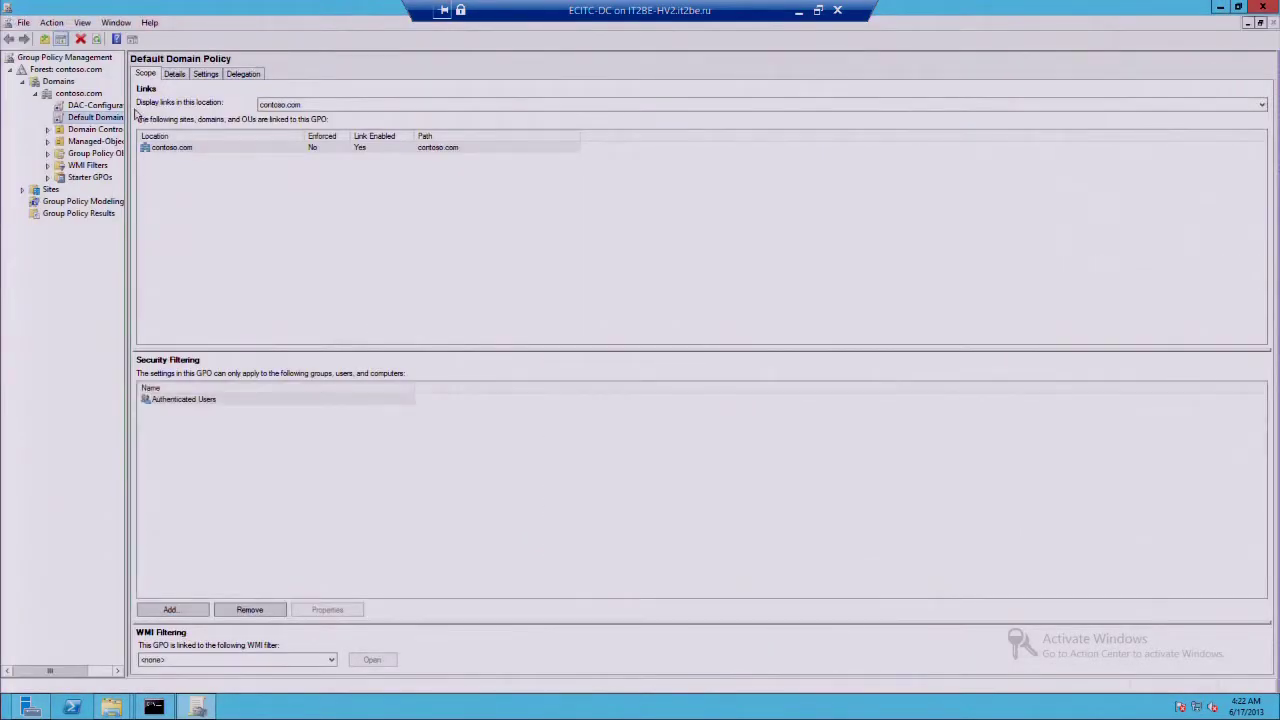
Create a GPO named "UE-V Agent COnfiguration" in the contoso.com domain and link it there, without a source starter GPO.
left_click(69, 97)
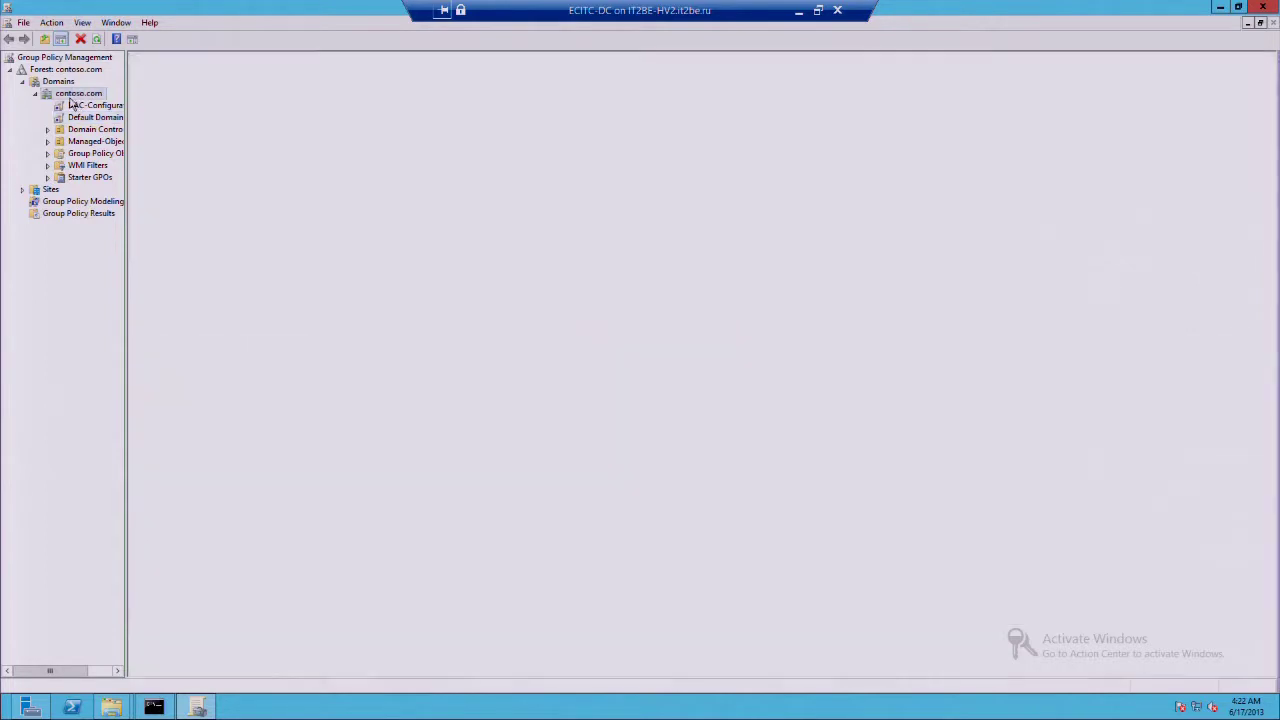
right_click(68, 100)
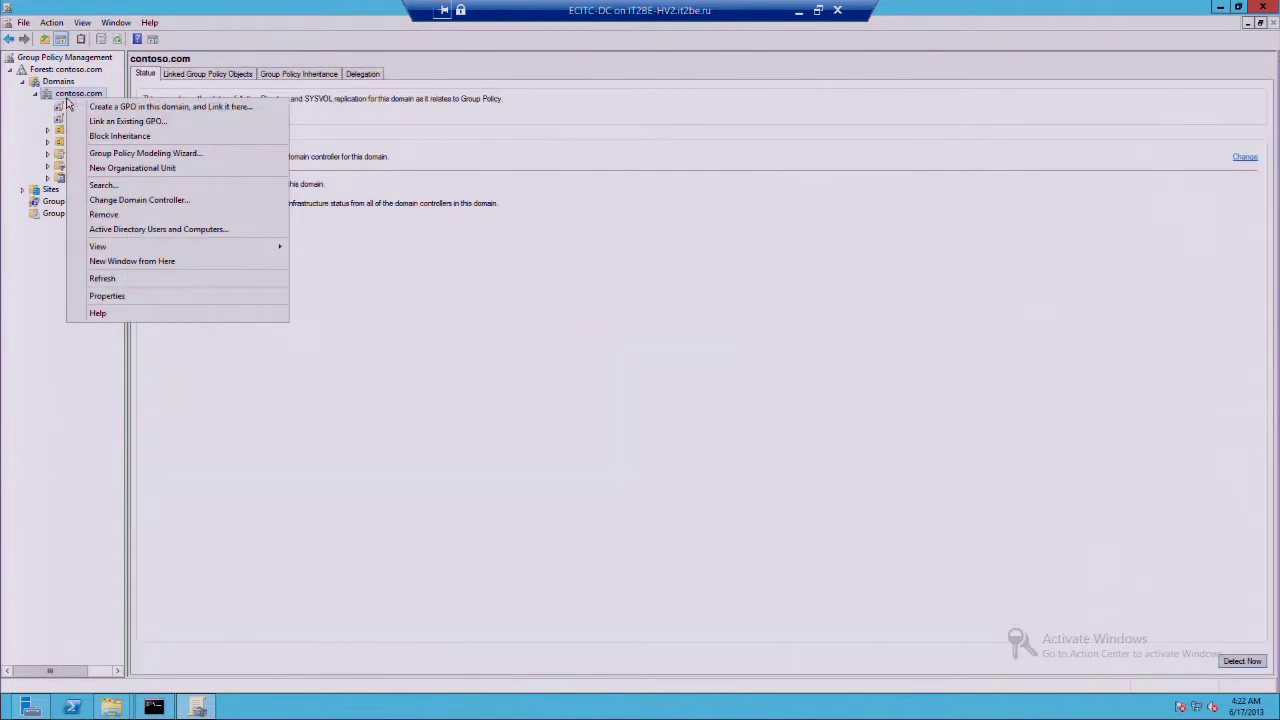
left_click(151, 108)
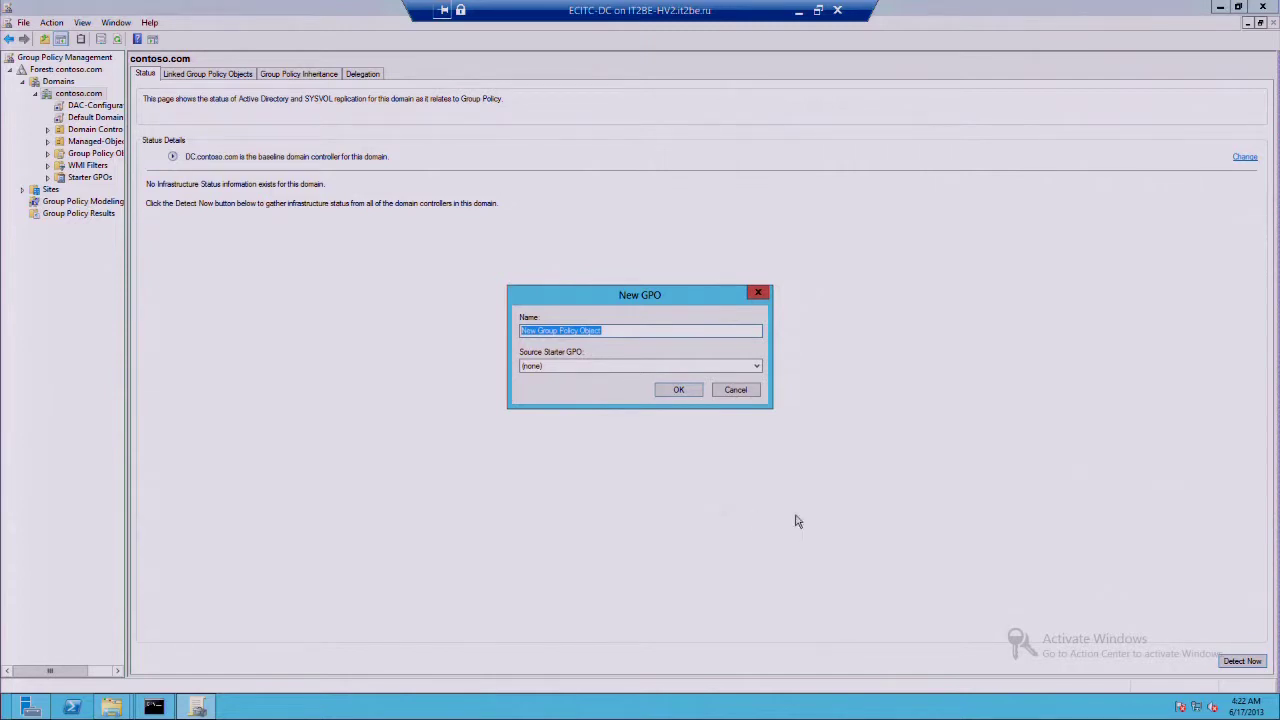
type("UE-V Agent COnfiguration")
left_click(735, 368)
left_click(731, 377)
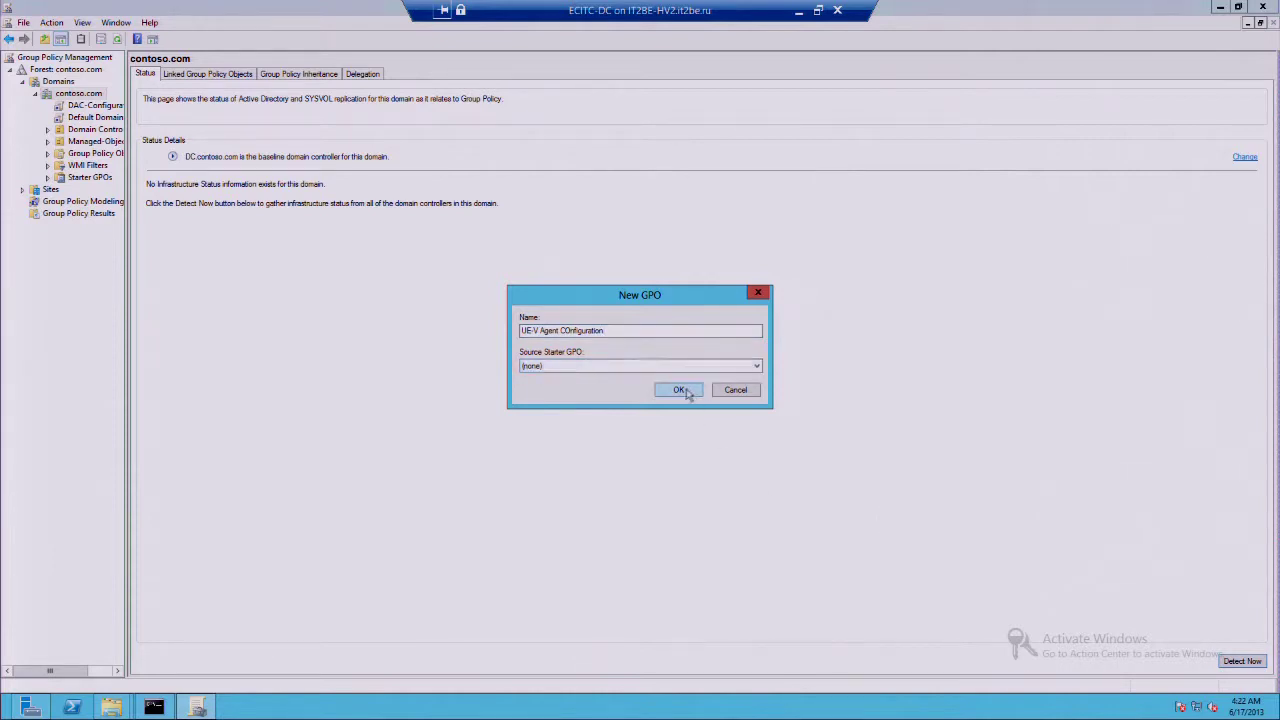
left_click(679, 390)
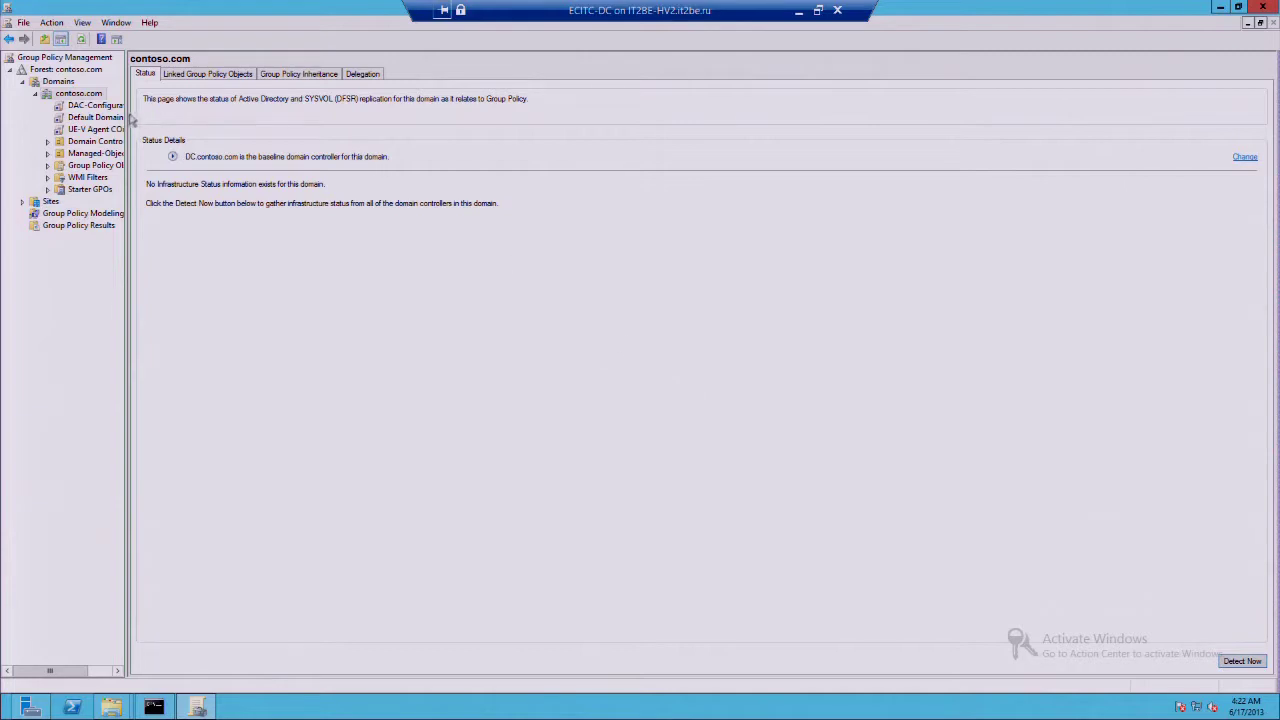
Widen the console tree, select the UE-V Agent COnfiguration link, and dismiss the GPO link notice so it is not shown again.
left_click_drag(128, 118, 317, 130)
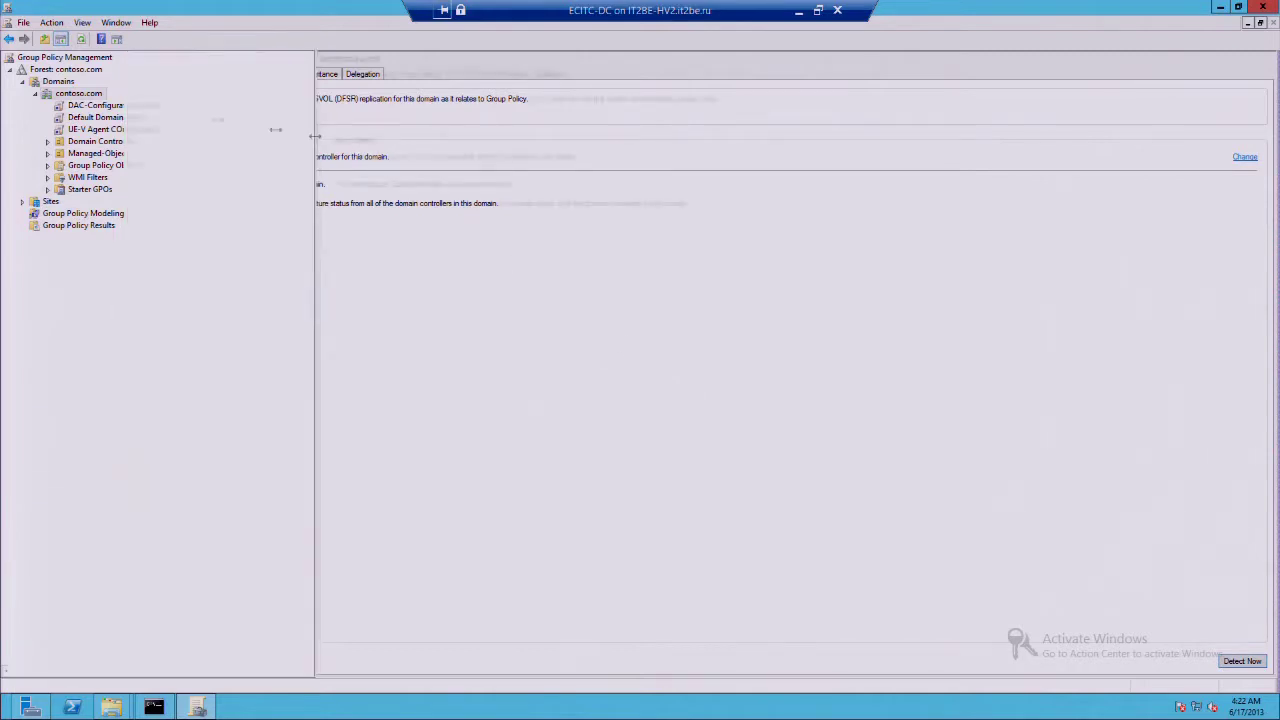
left_click(105, 131)
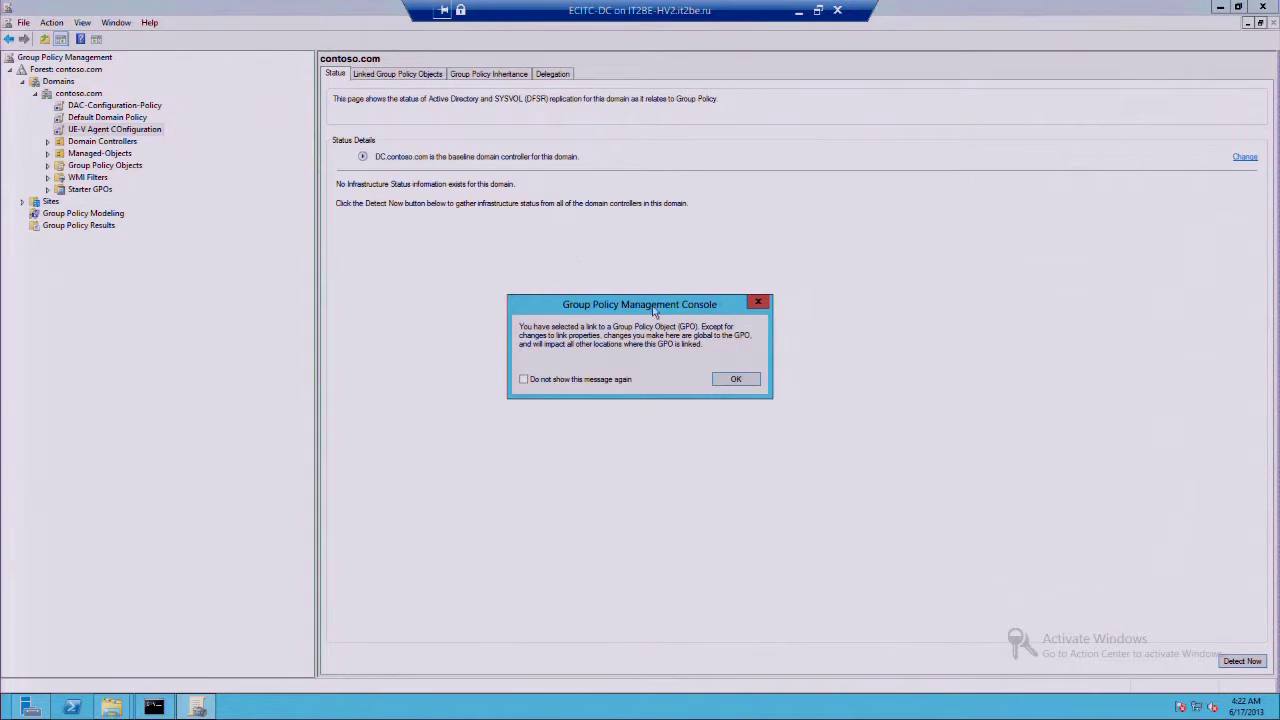
left_click(607, 381)
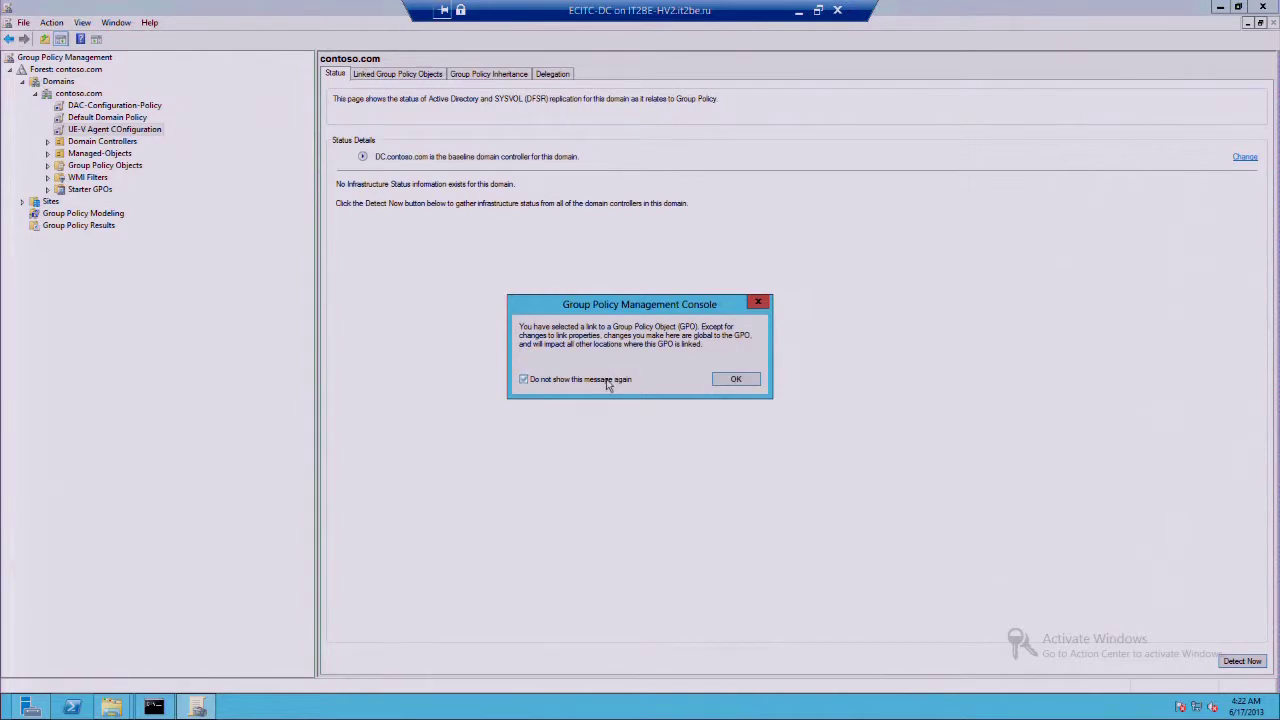
left_click(738, 379)
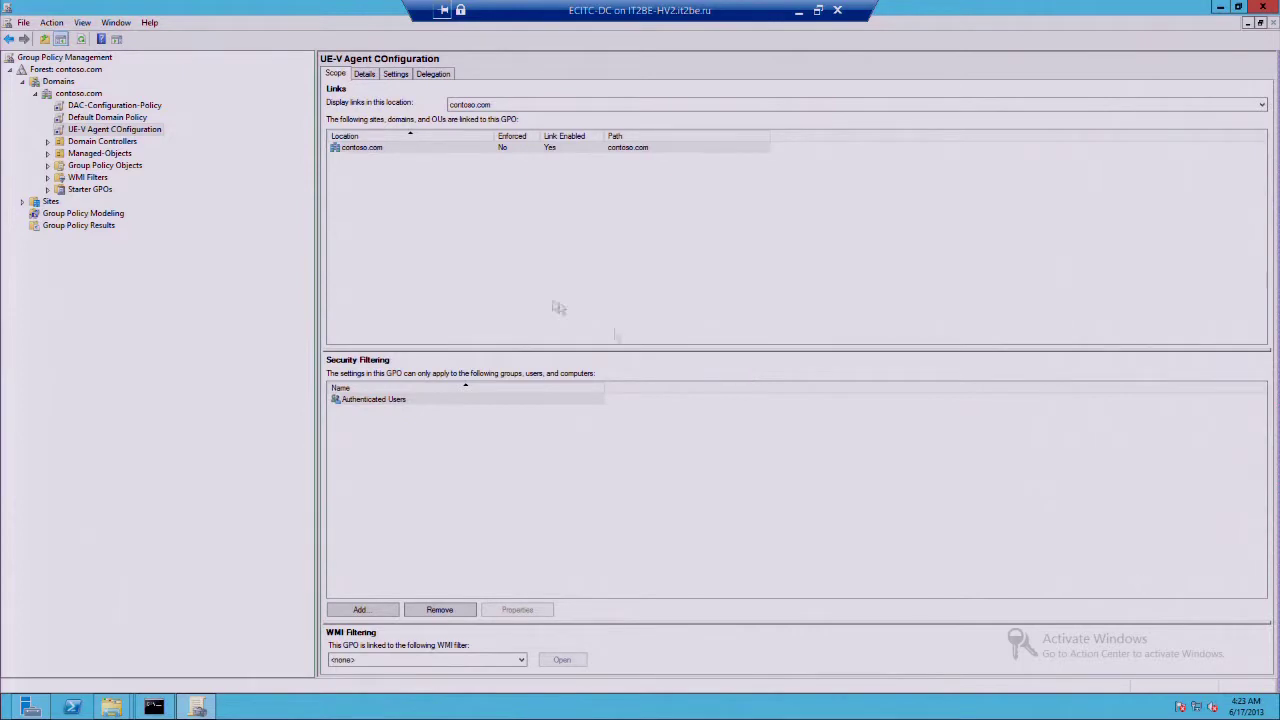
Open the UE-V Agent COnfiguration GPO for editing and maximize the editor window.
right_click(136, 132)
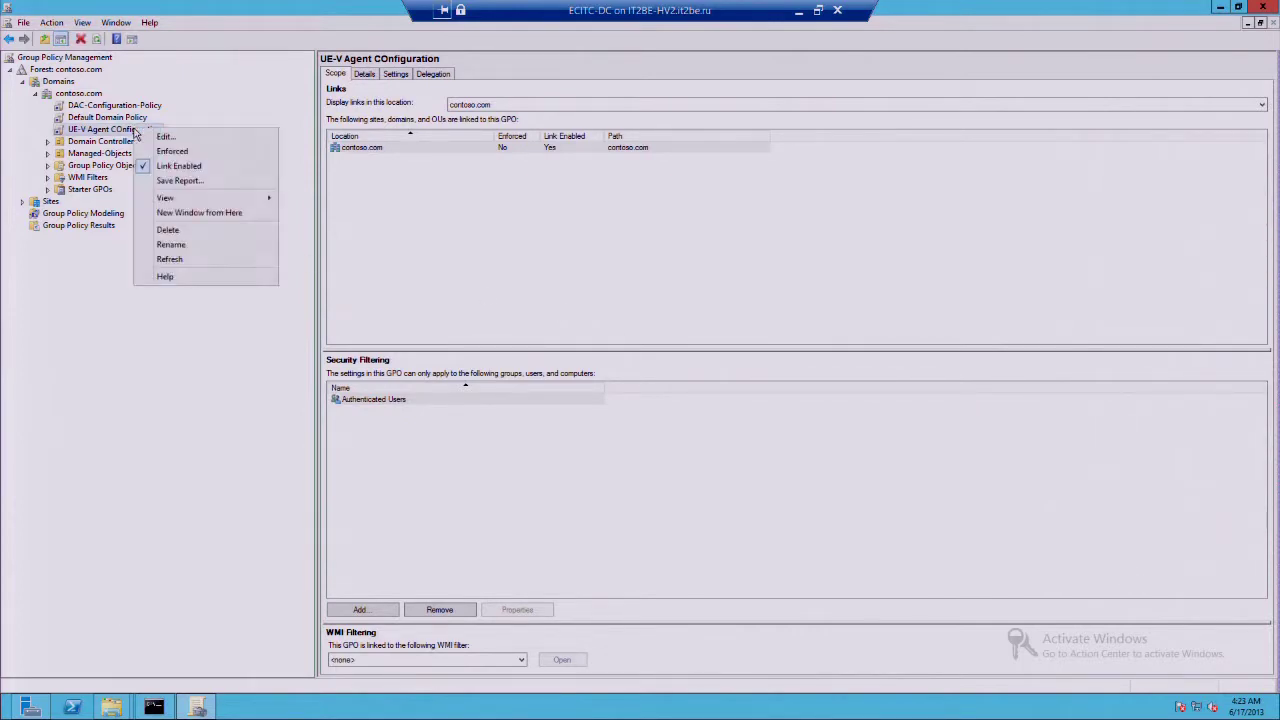
left_click(207, 146)
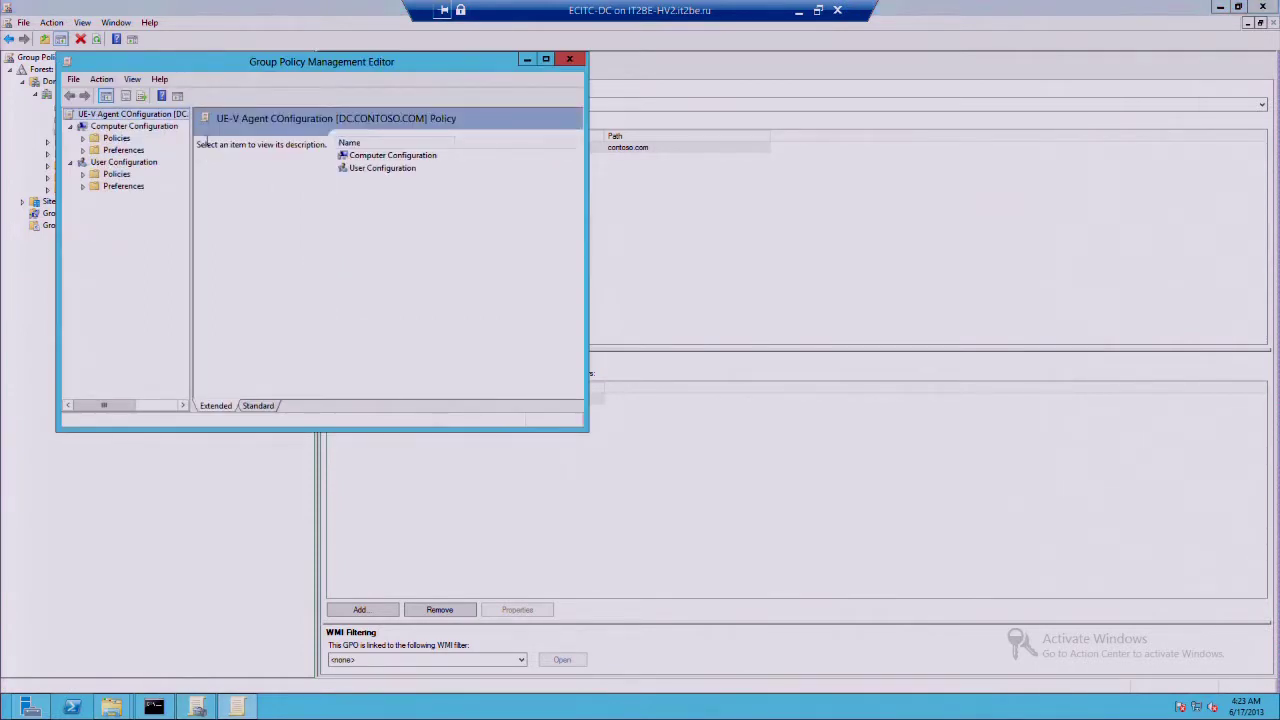
left_click(546, 60)
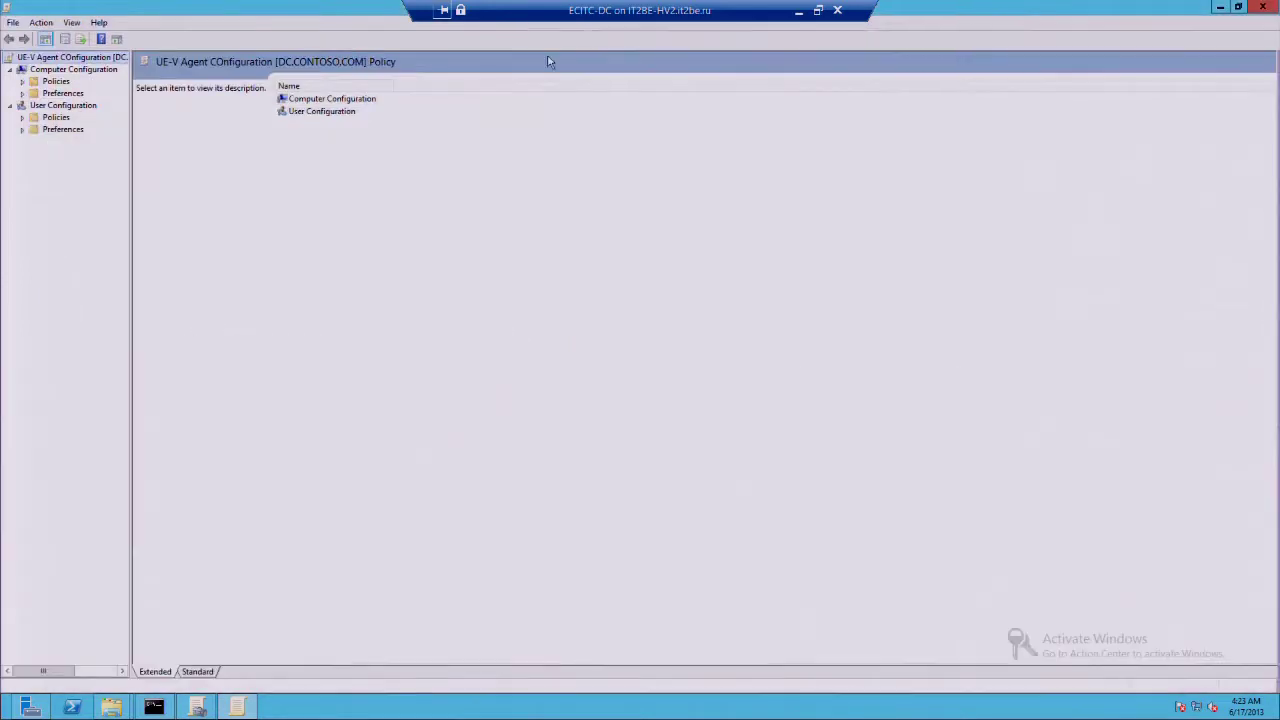
Open the Administrative Templates node under the Computer Configuration policies and expand it in the tree.
double_click(314, 99)
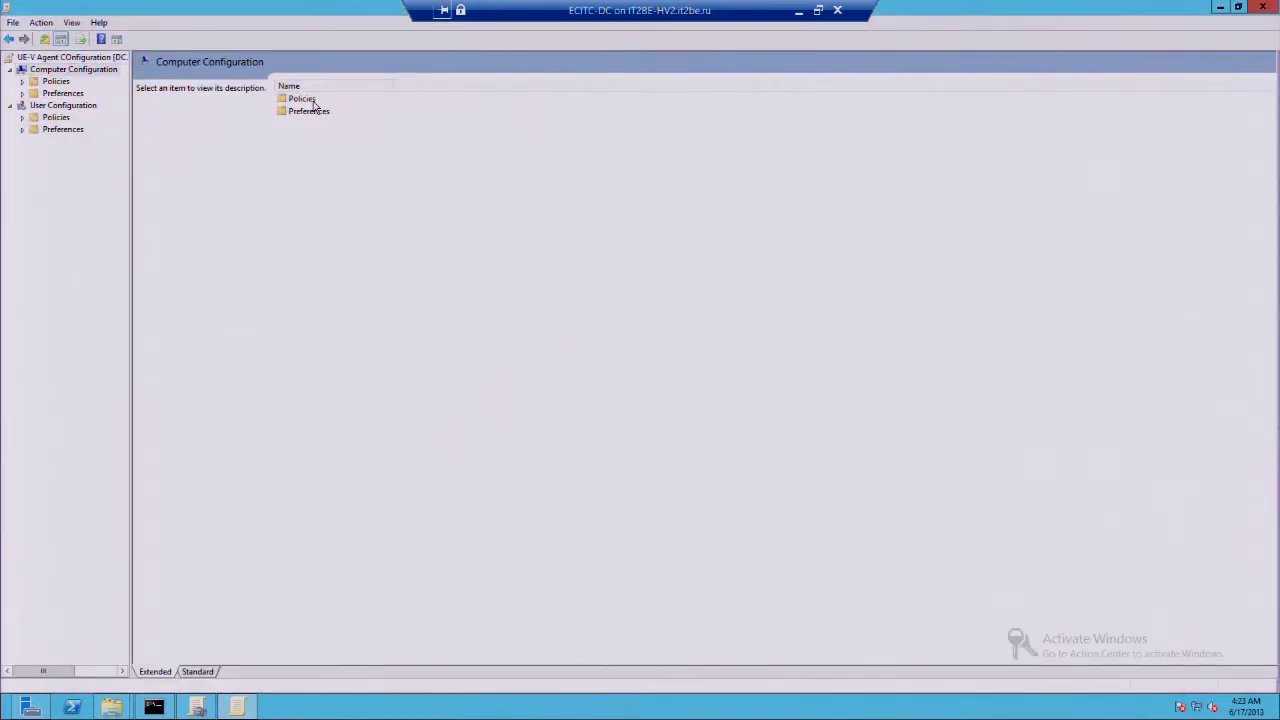
double_click(303, 99)
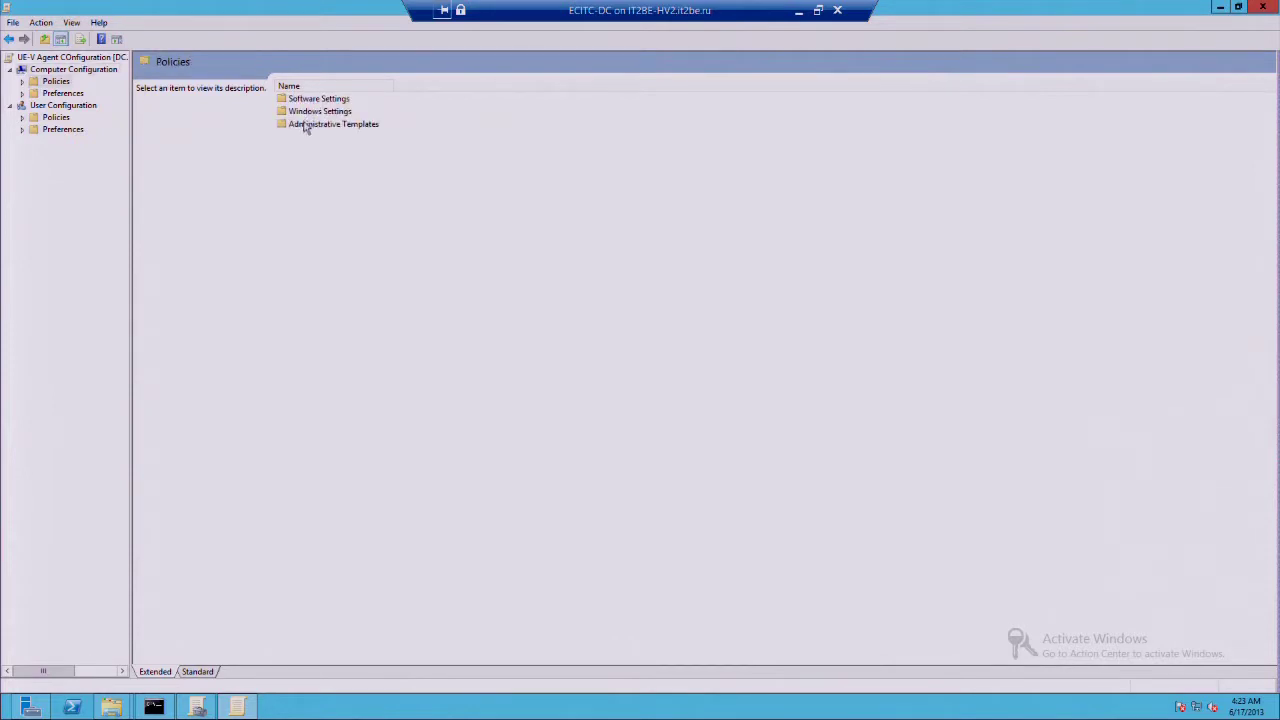
left_click(305, 126)
double_click(305, 126)
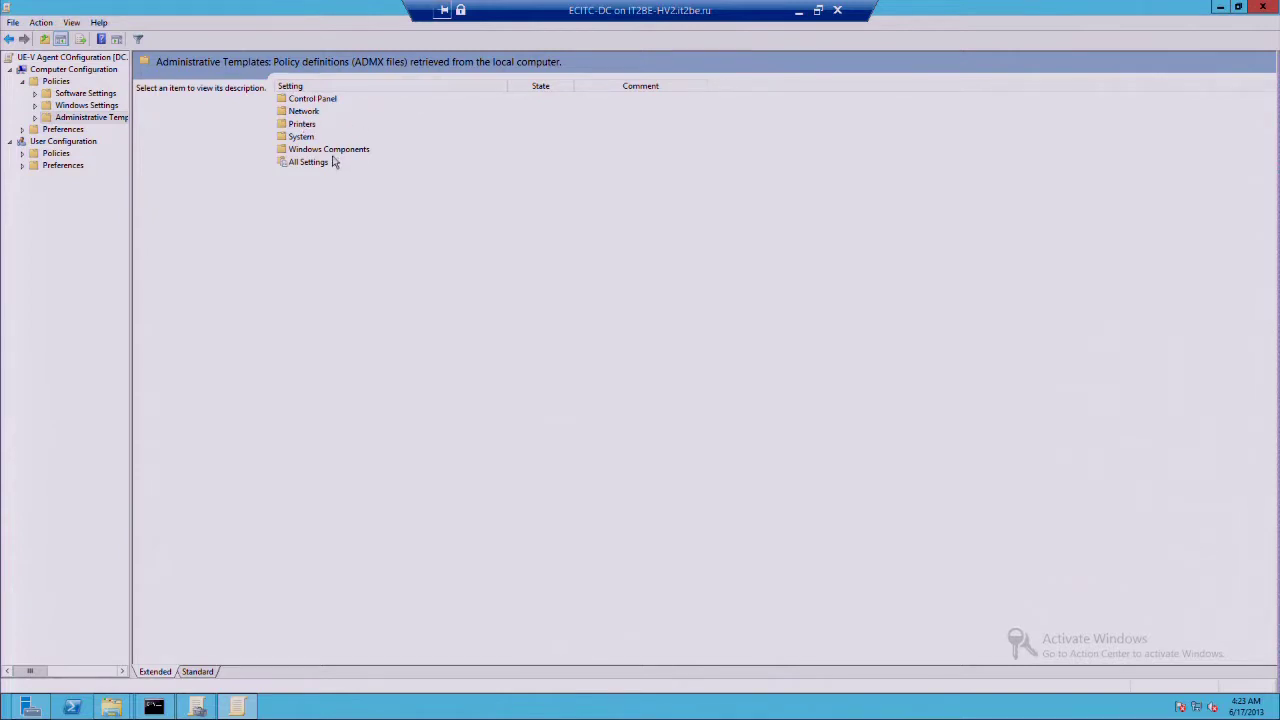
left_click(304, 139)
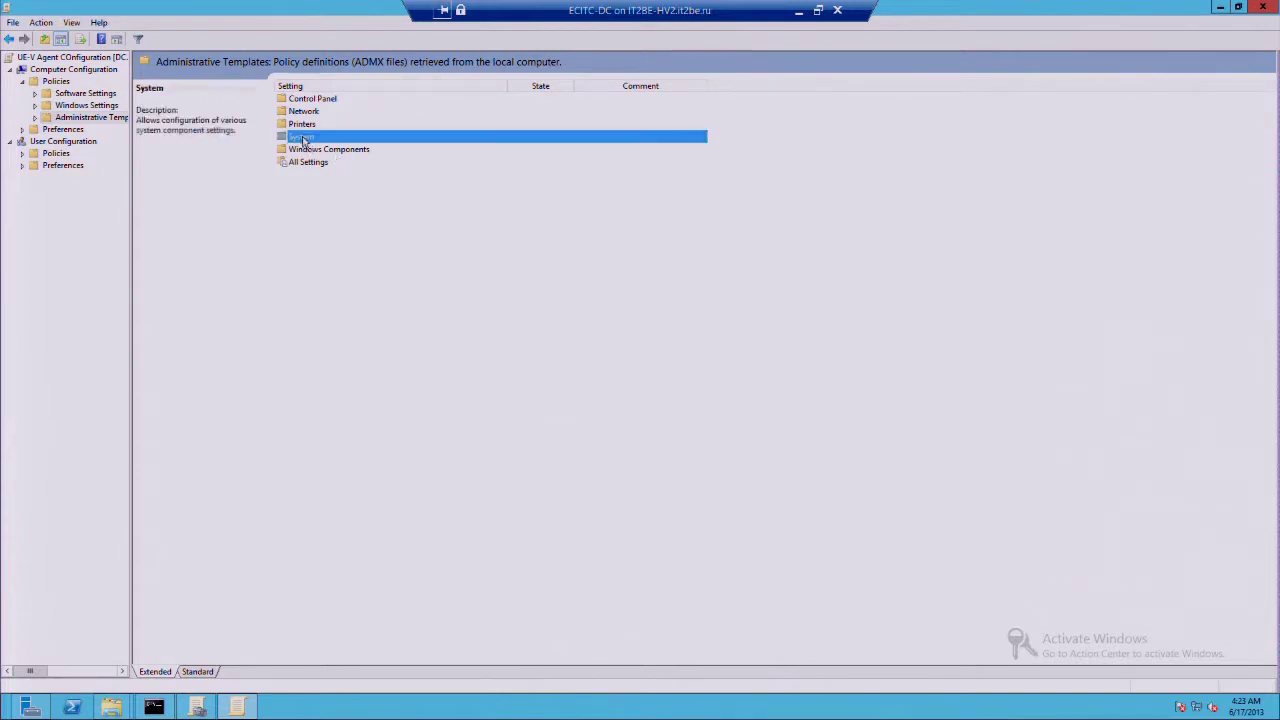
double_click(97, 119)
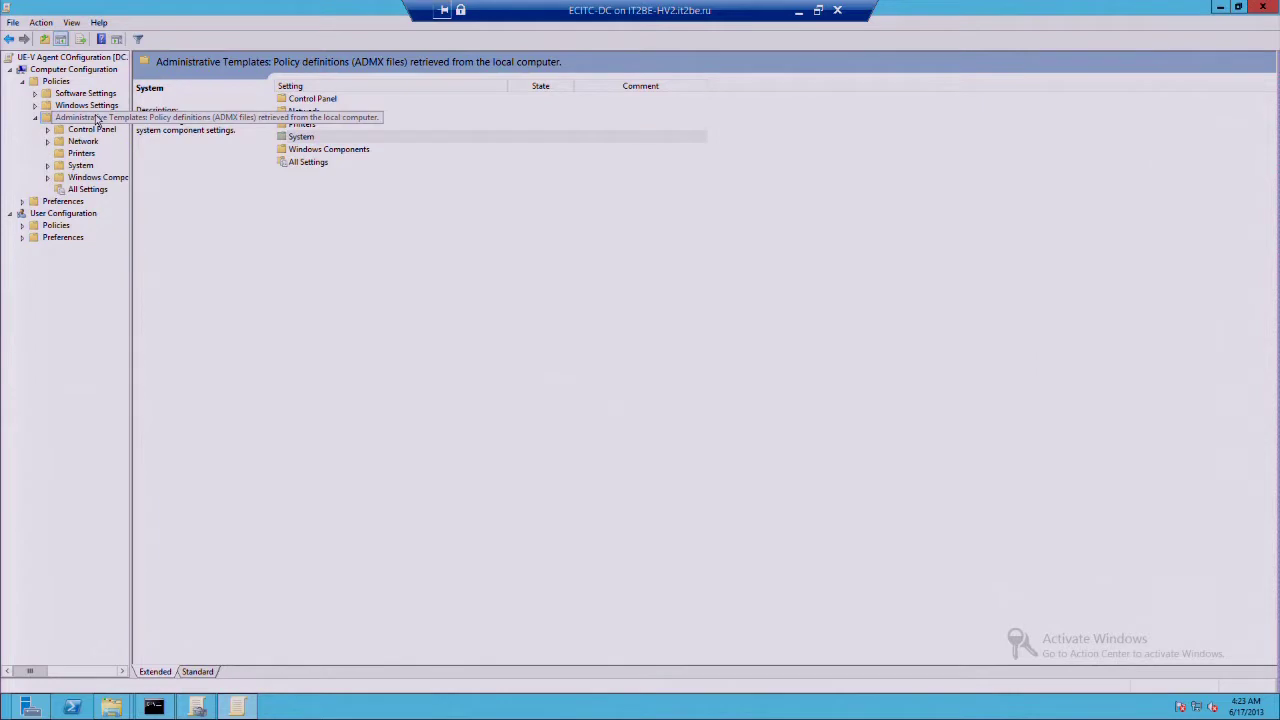
Open the Microsoft User Experience Virtualization folder within Windows Components.
double_click(90, 179)
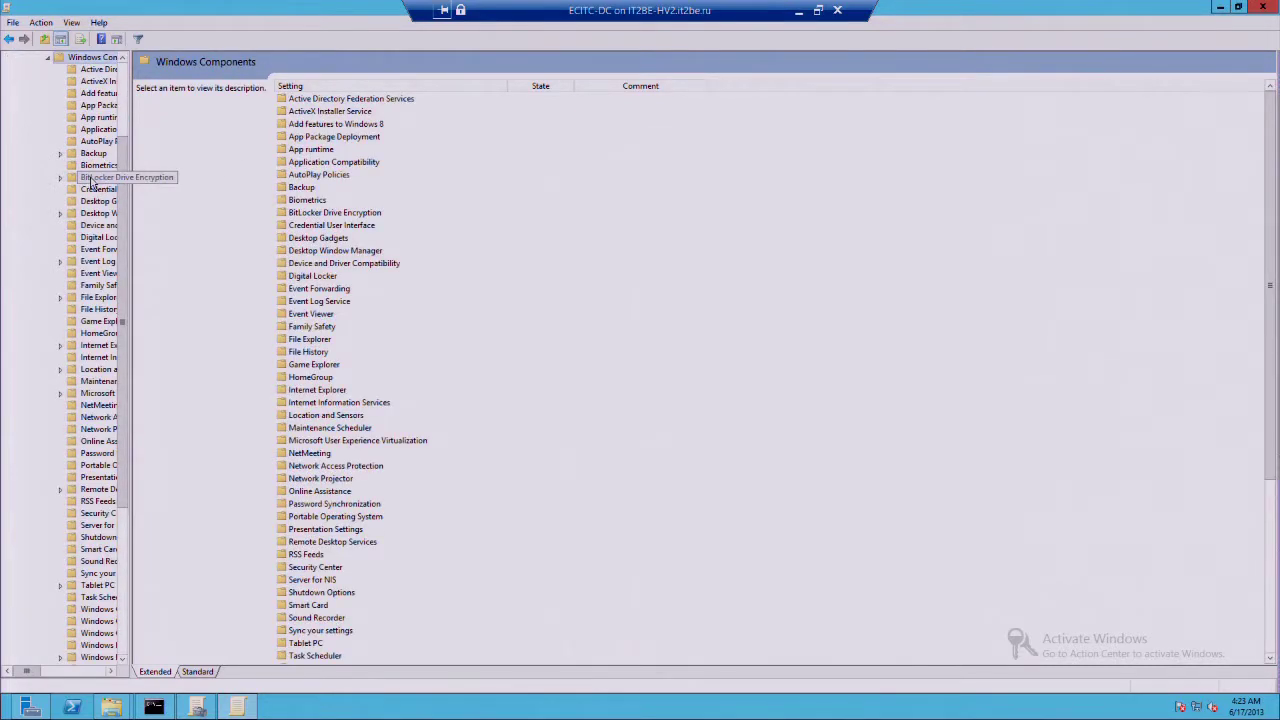
left_click(329, 204)
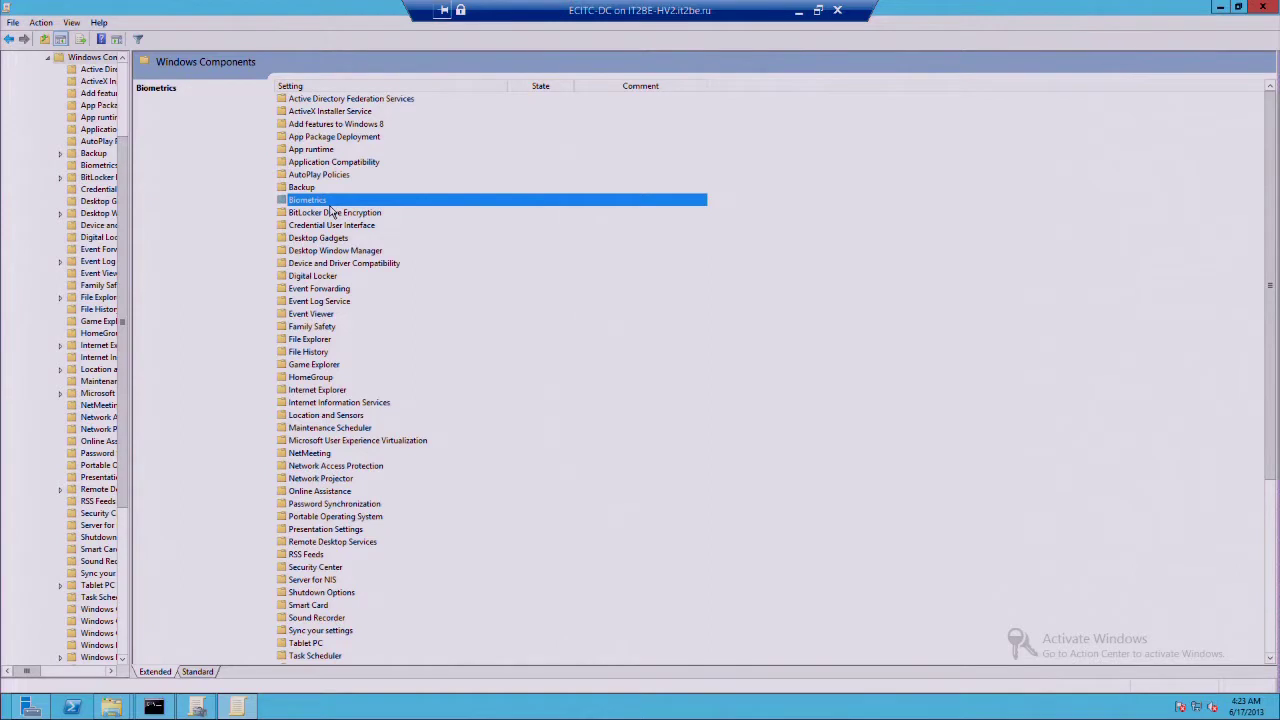
type("mi")
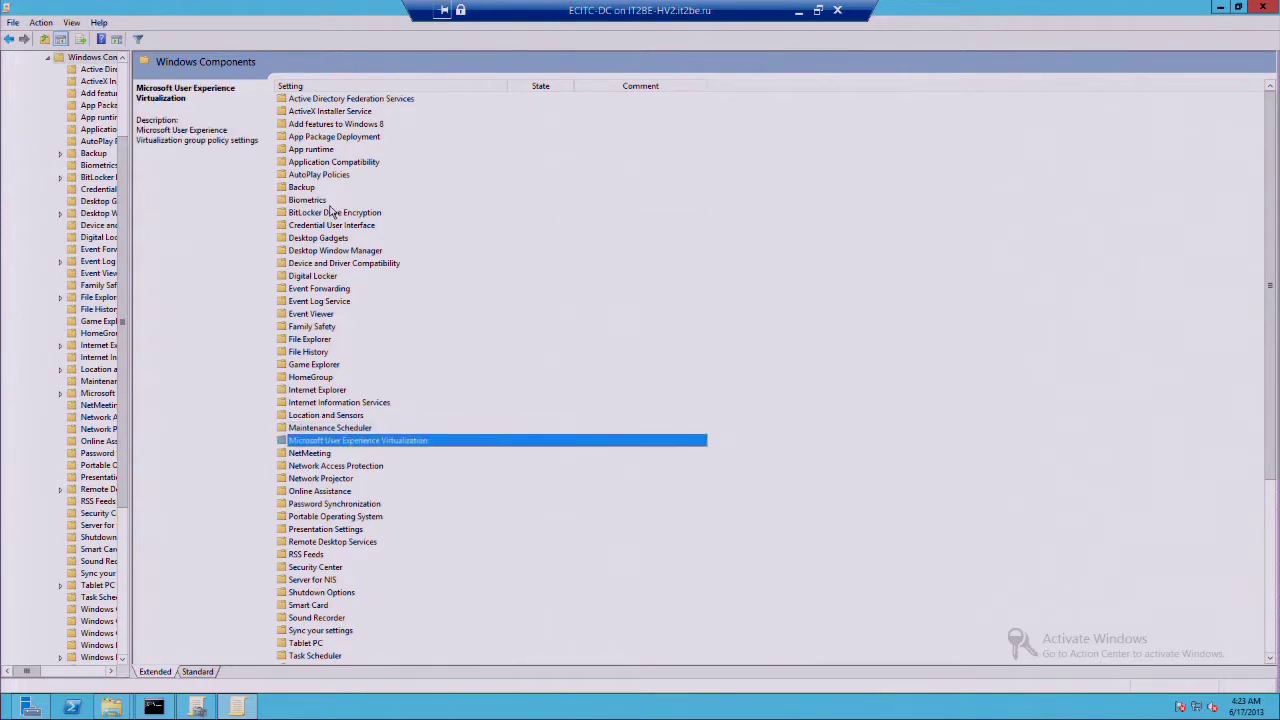
key("Return")
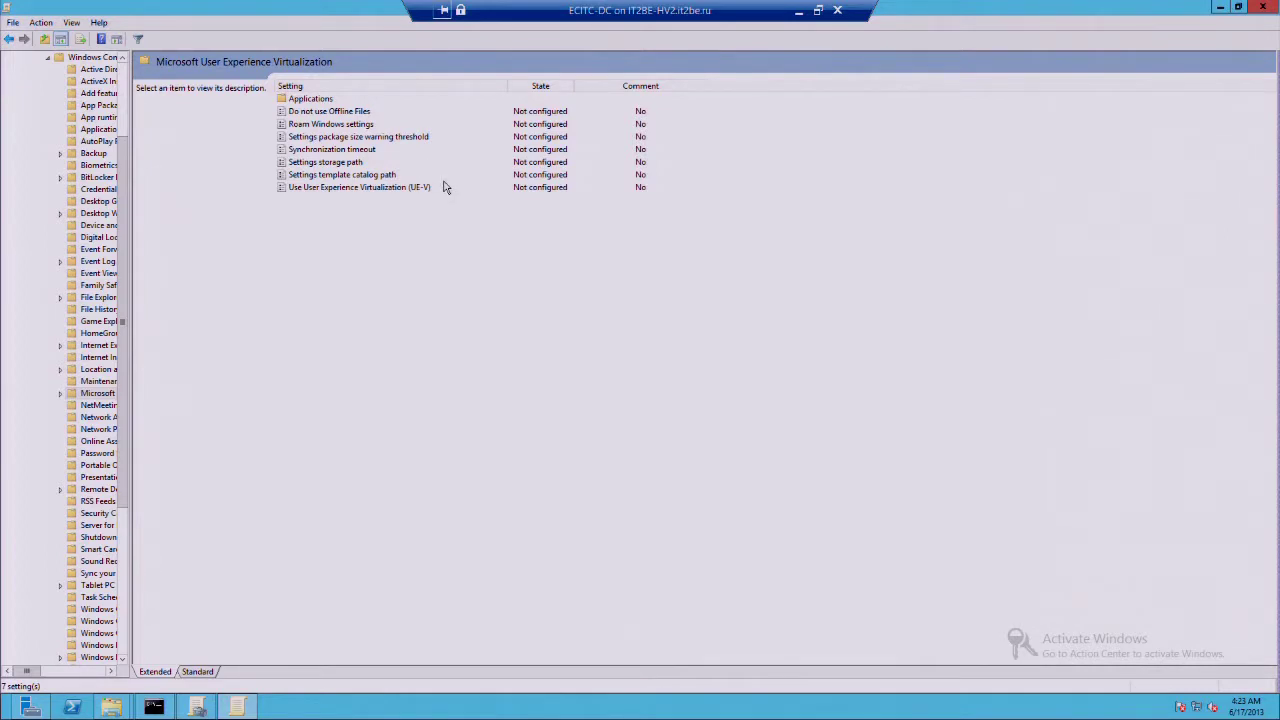
Enable the "Do not use Offline Files" policy with its default notification options and confirm it.
left_click(356, 113)
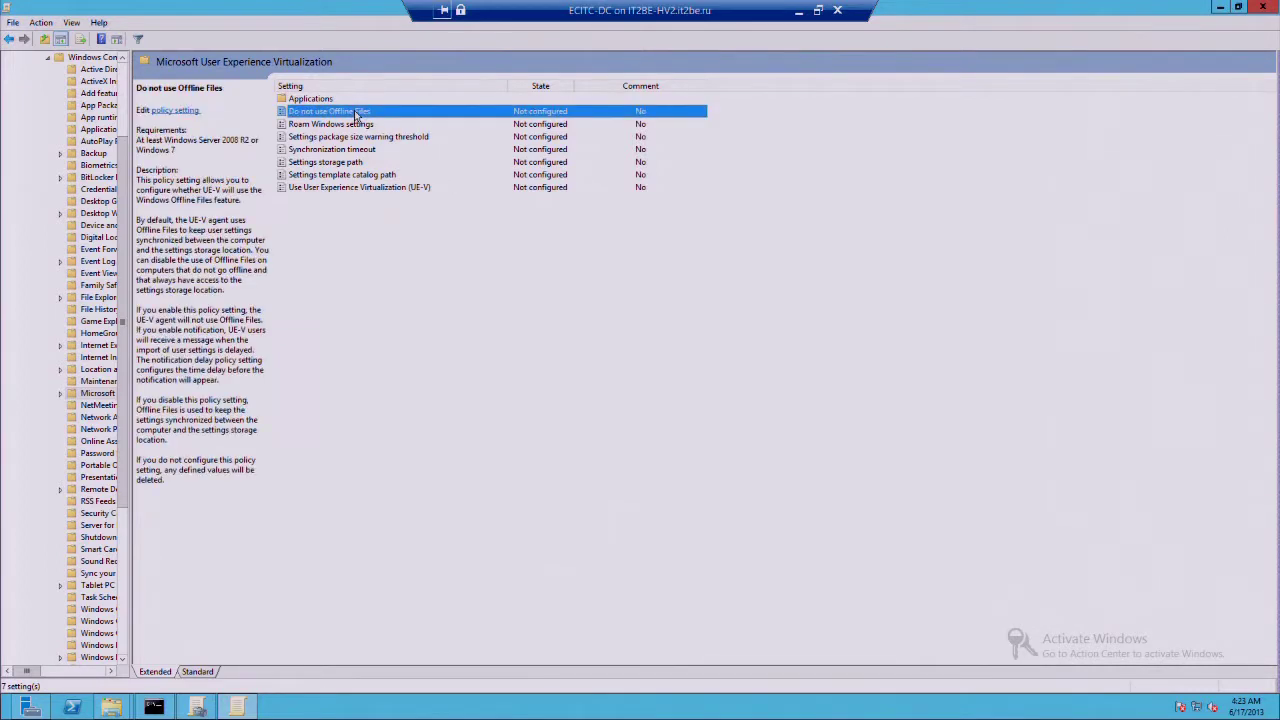
double_click(356, 113)
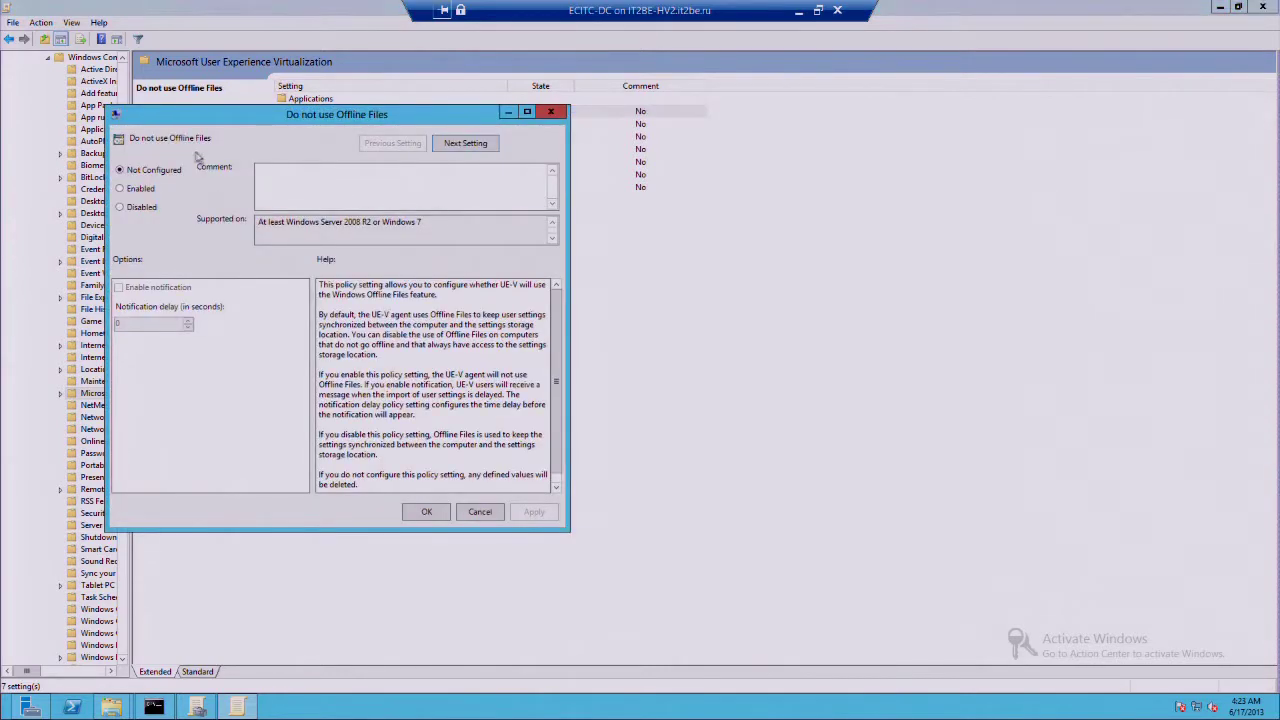
left_click(131, 190)
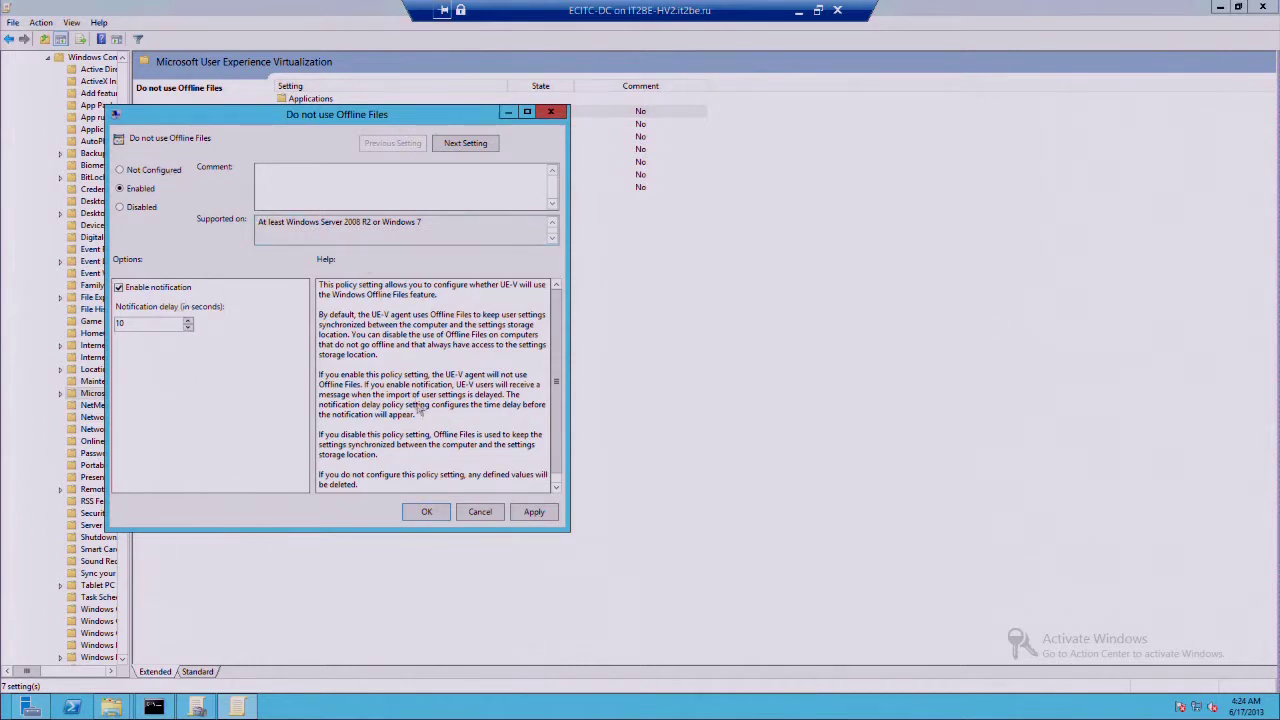
left_click(420, 510)
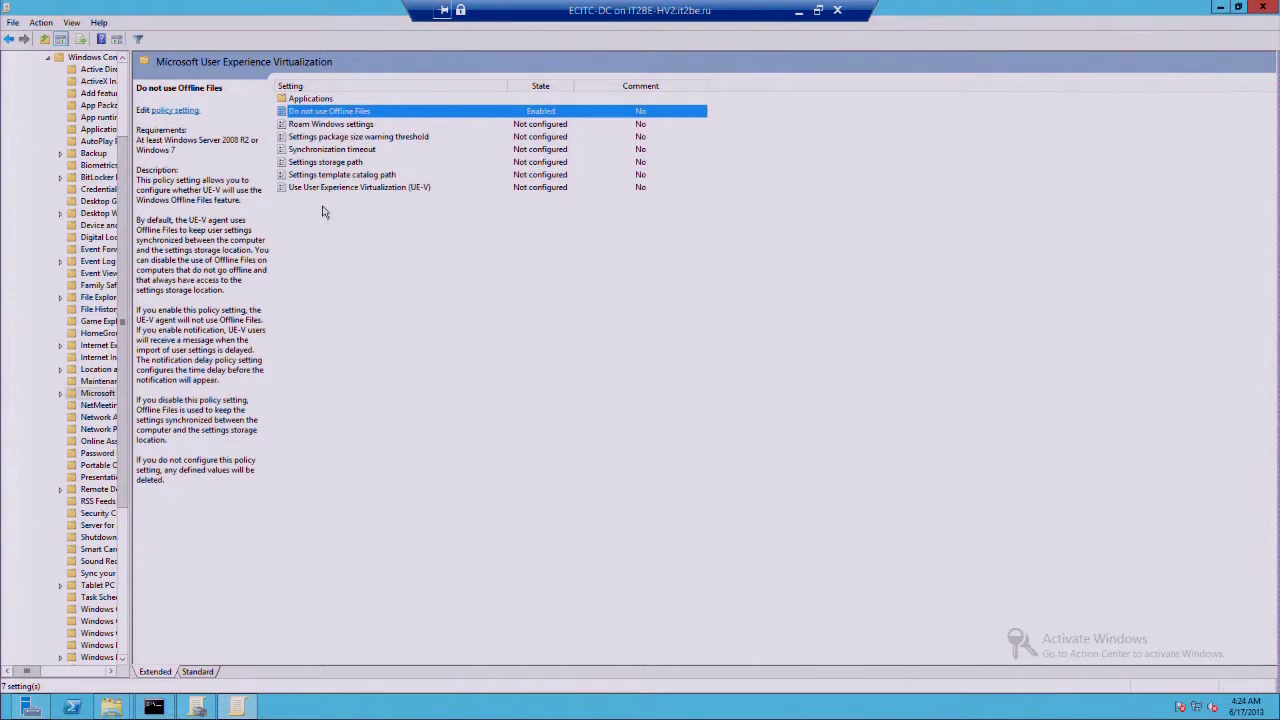
Enable the "Settings storage path" policy with the path \\dc\settings\%username%.
key("Down")
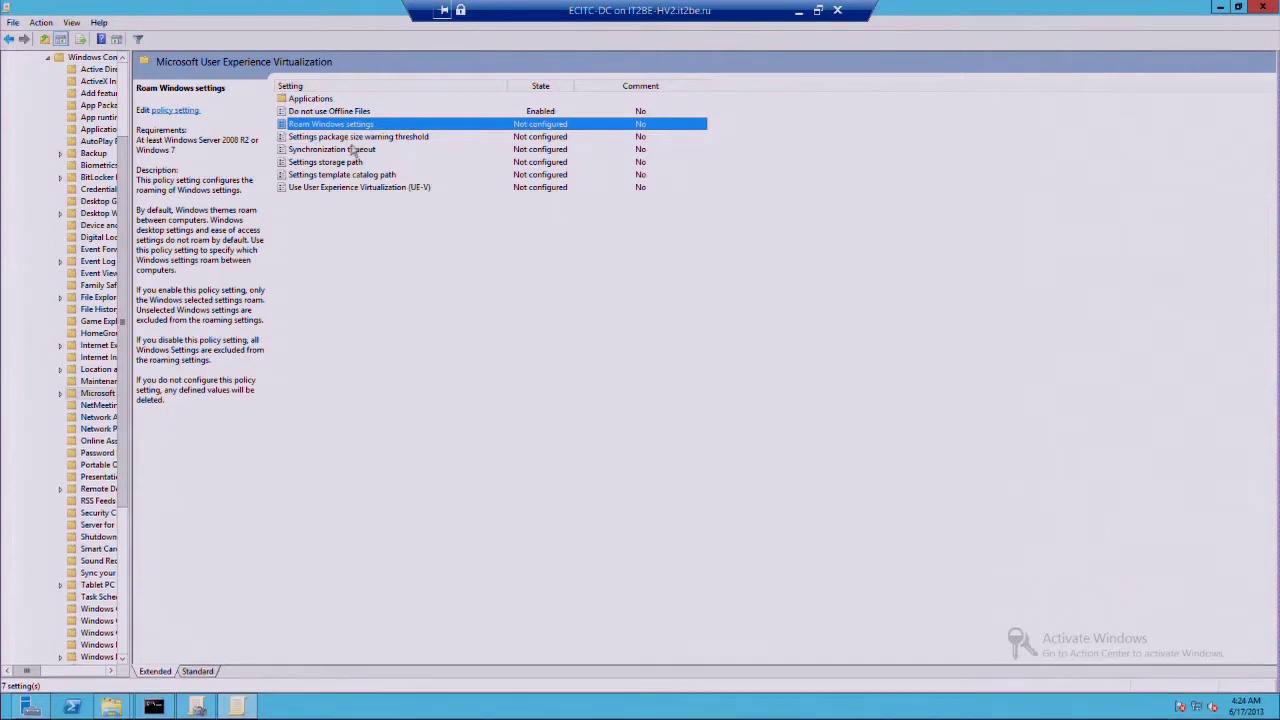
double_click(342, 163)
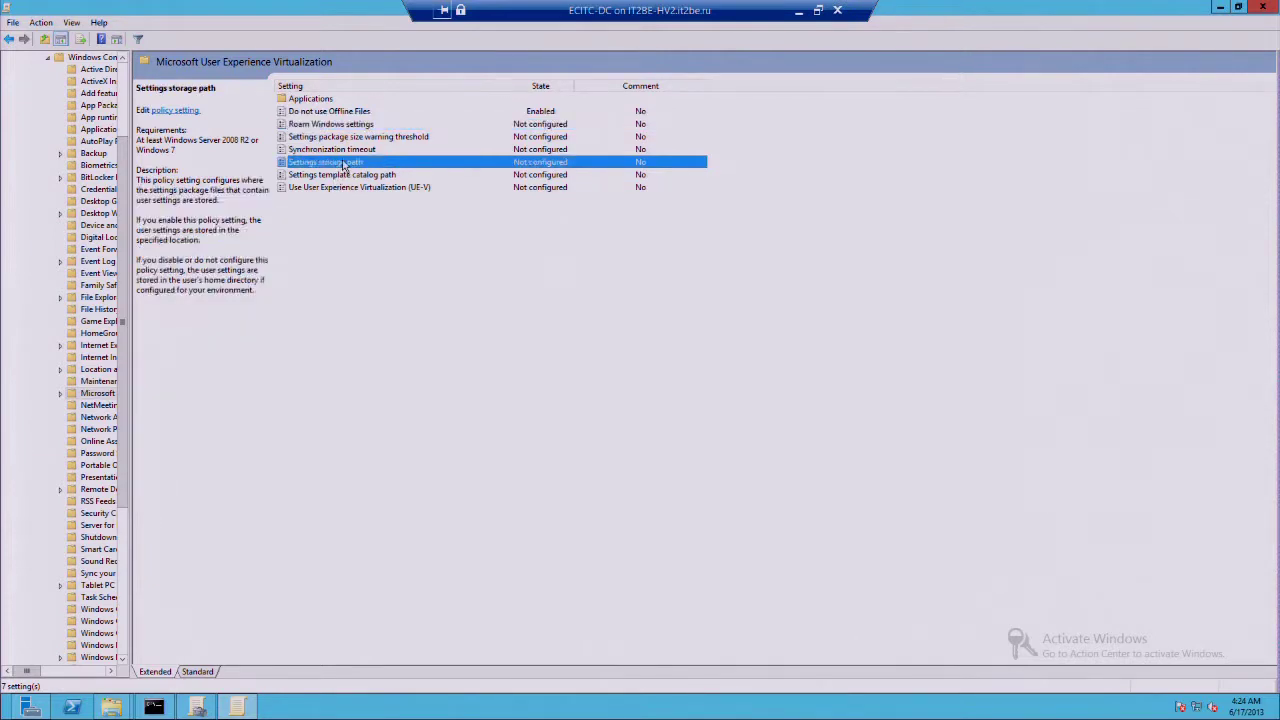
left_click_drag(312, 133, 556, 130)
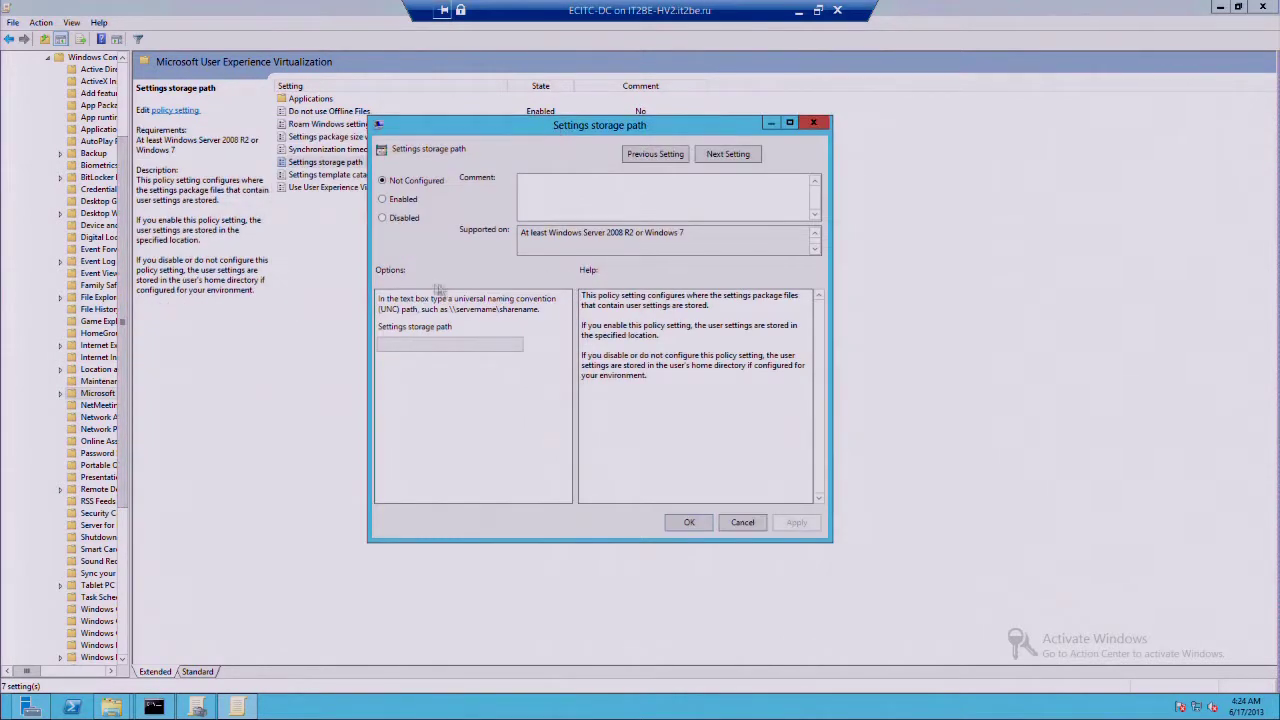
left_click(402, 199)
left_click(514, 344)
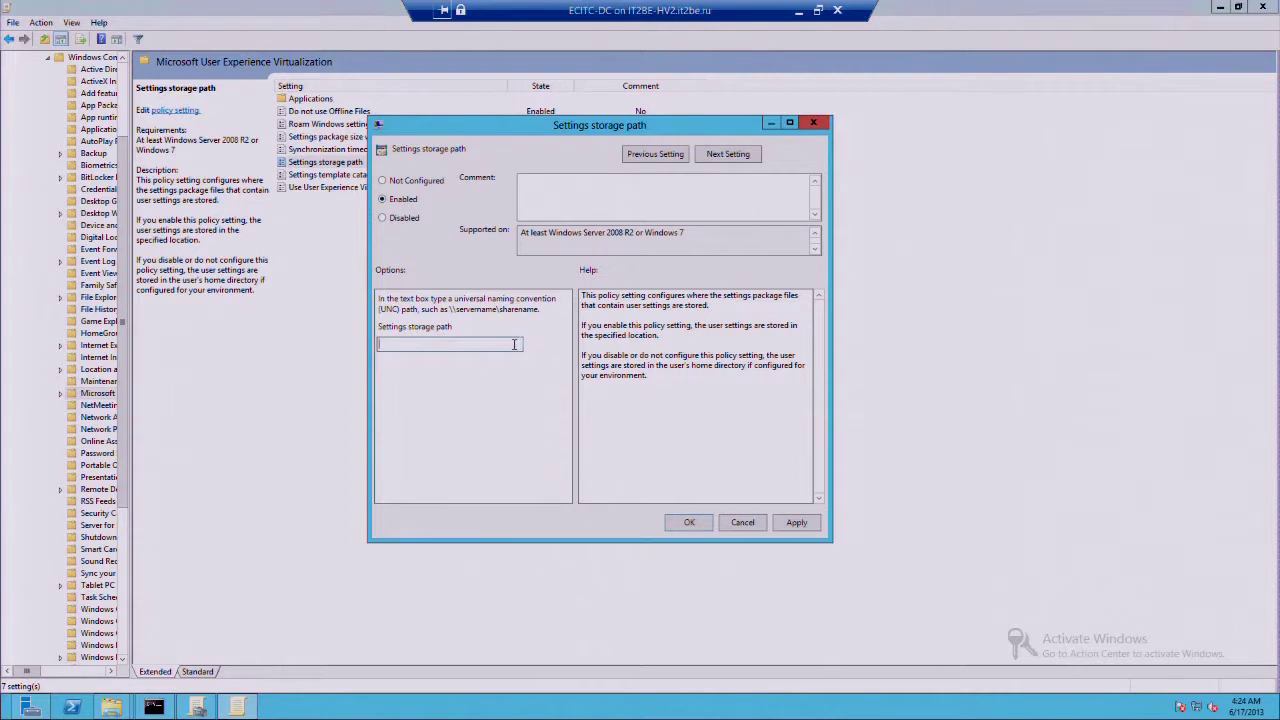
type("\\\\dc\\settings\\")
type("%username%")
left_click(674, 529)
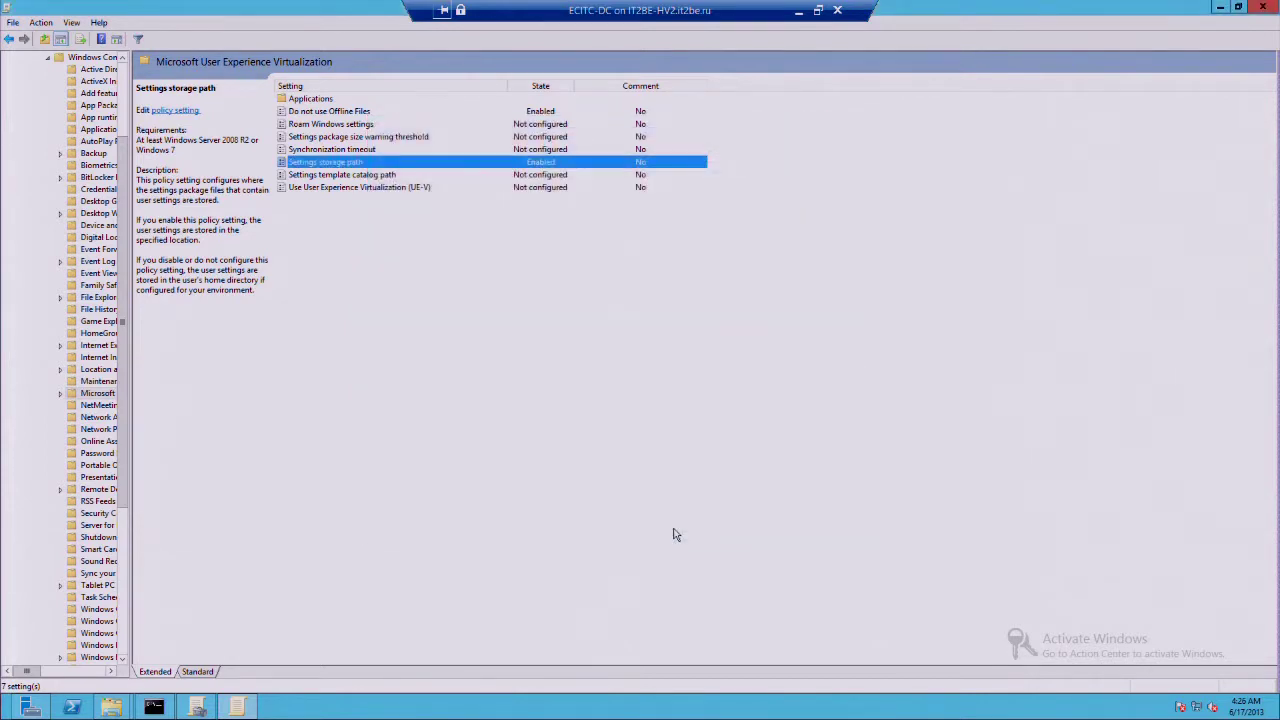
Enable the "Settings template catalog path" policy with the path \\dc\settingscatalog, leaving the default Microsoft templates in use.
left_click(464, 254)
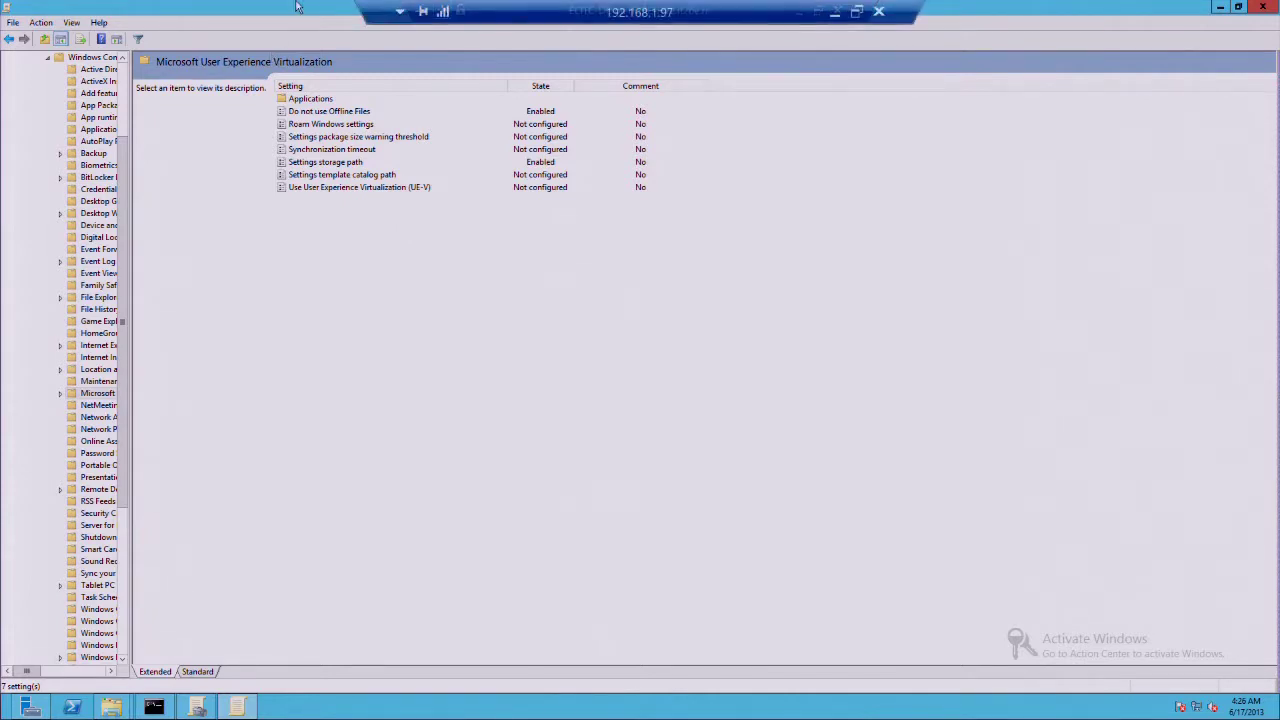
double_click(308, 175)
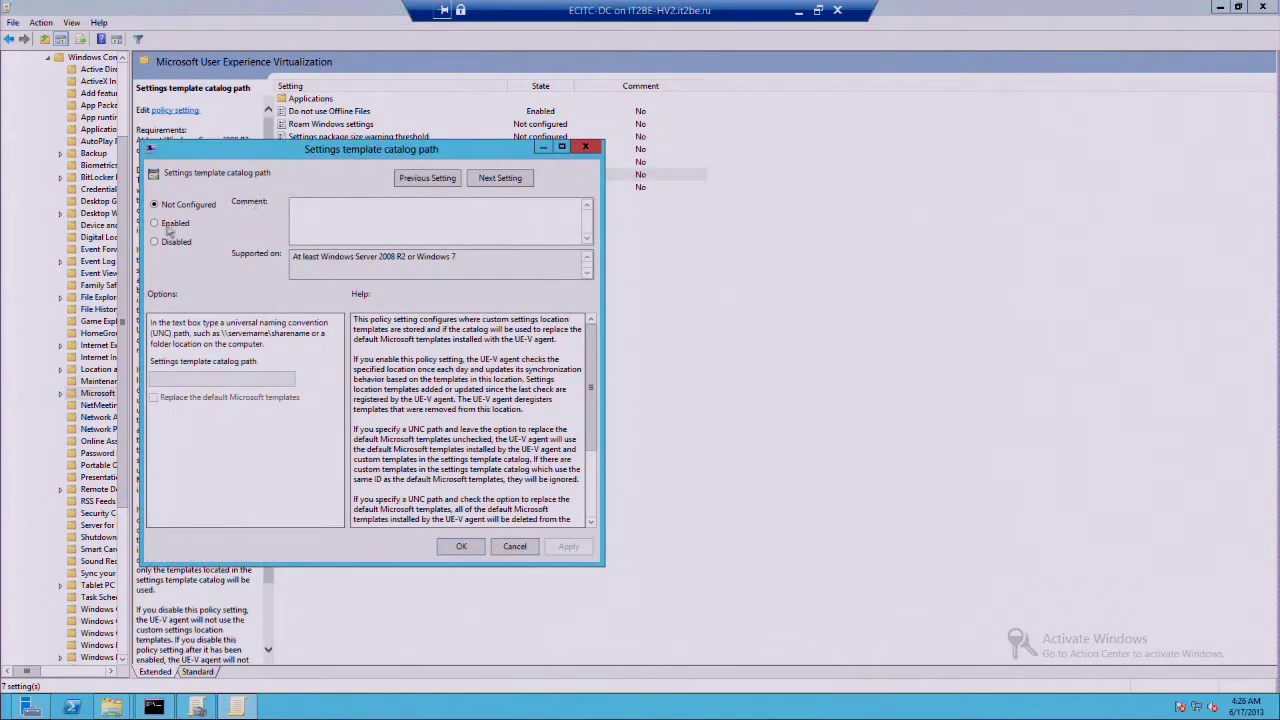
left_click(174, 222)
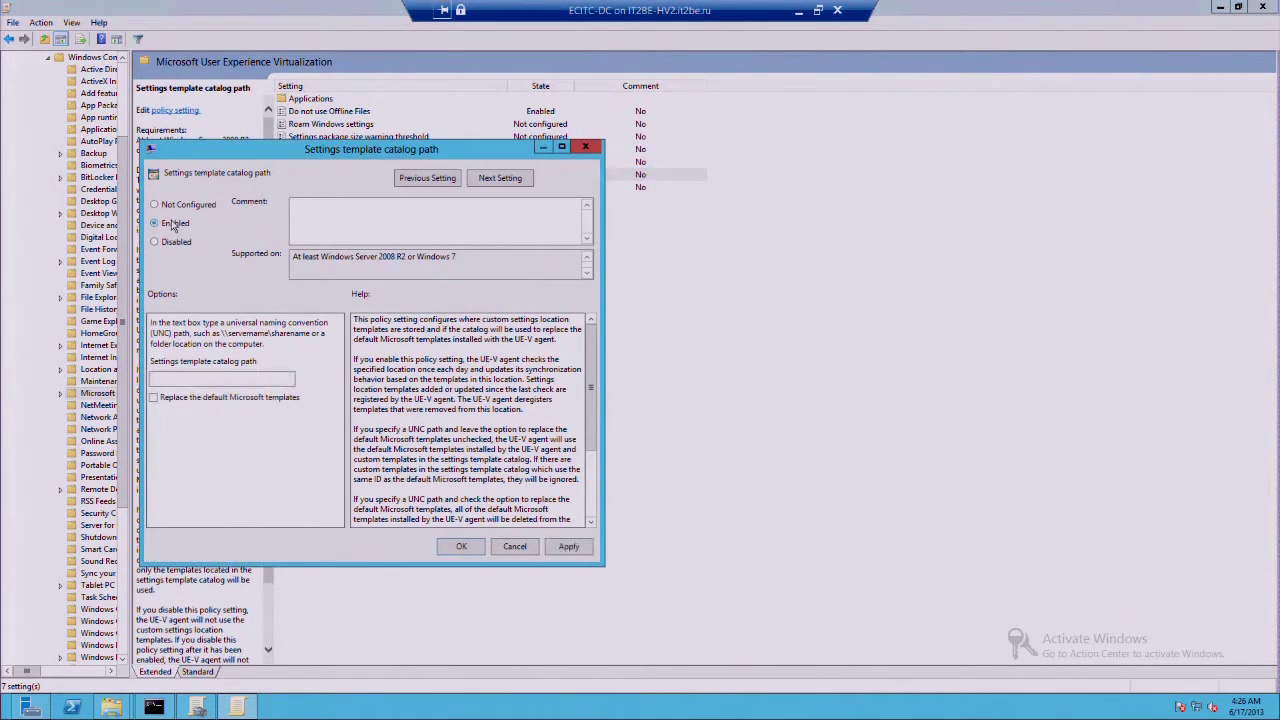
type("\\\\dc\\settingscatalog")
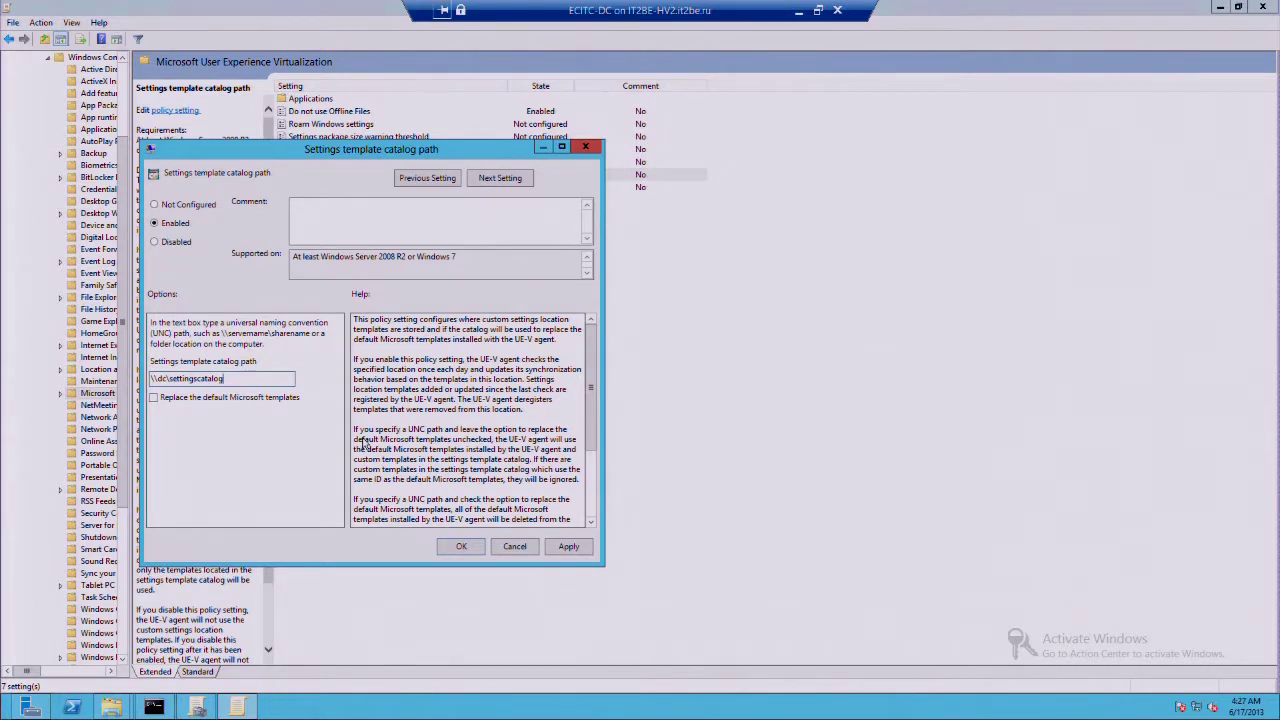
left_click(455, 547)
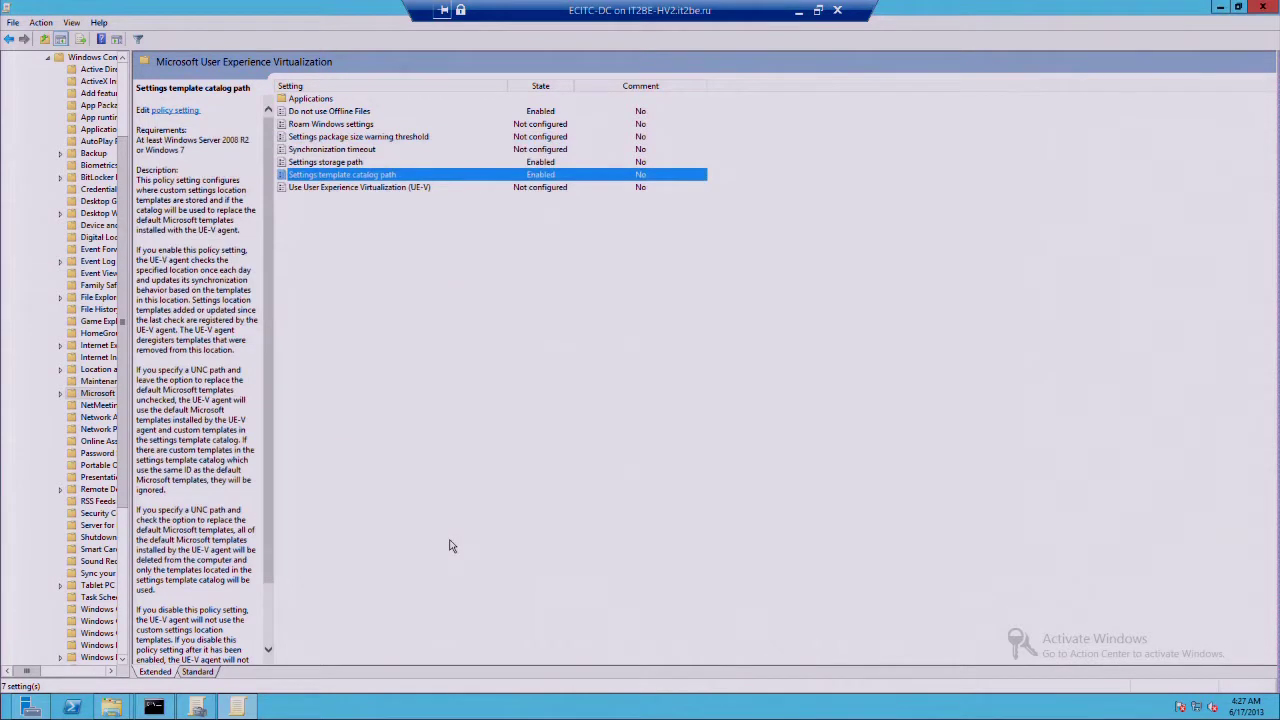